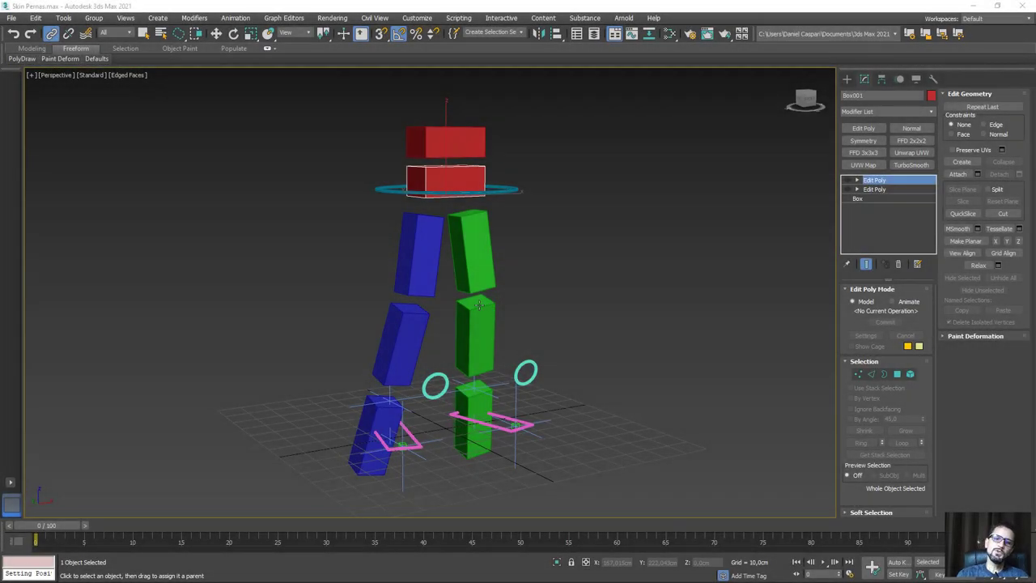
Step: Deselect the lower red box Box001 by clicking empty viewport space
left_click(582, 252)
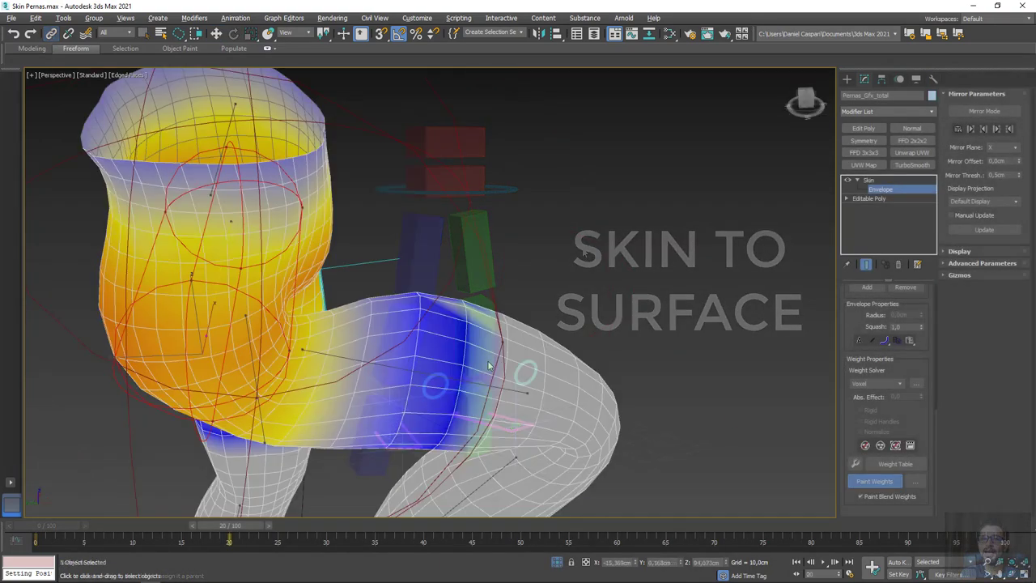
Step: Inspect the skinned legs, enable Skin Envelope editing with Mirror Mode, and frame them in Front view
mouse_move(489, 366)
middle_mouse_down("alt")
mouse_move(400, 308)
mouse_move(278, 354)
mouse_move(457, 328)
mouse_move(308, 361)
mouse_move(347, 310)
mouse_move(298, 215)
middle_mouse_up("alt")
left_click(868, 180)
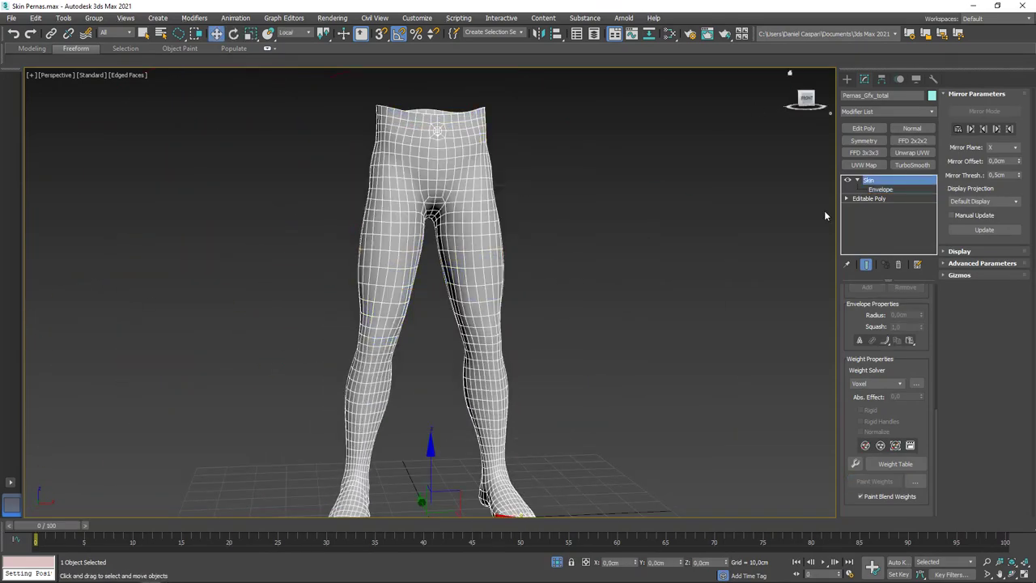
left_click(881, 189)
left_click(984, 110)
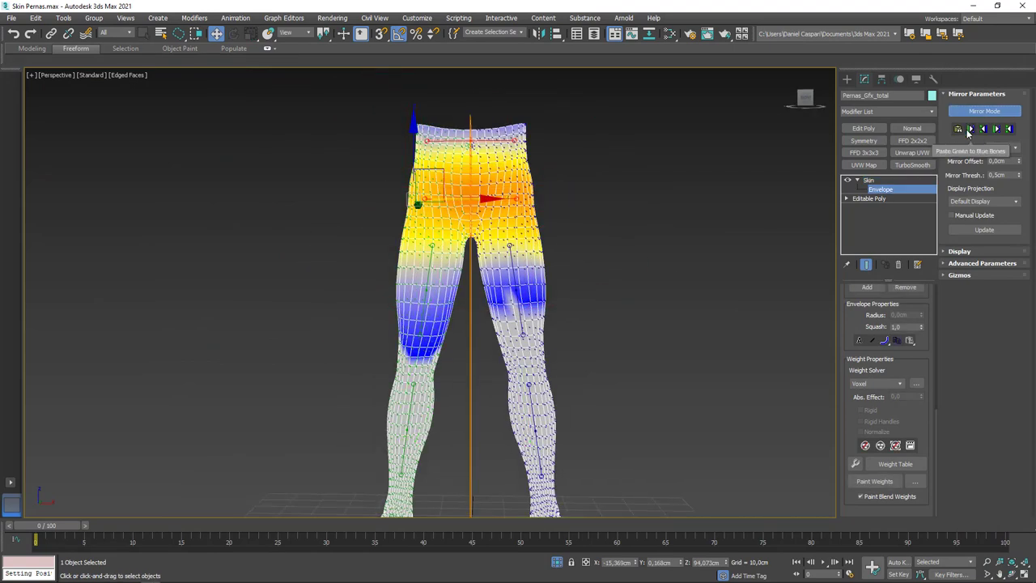
key("f")
key("z")
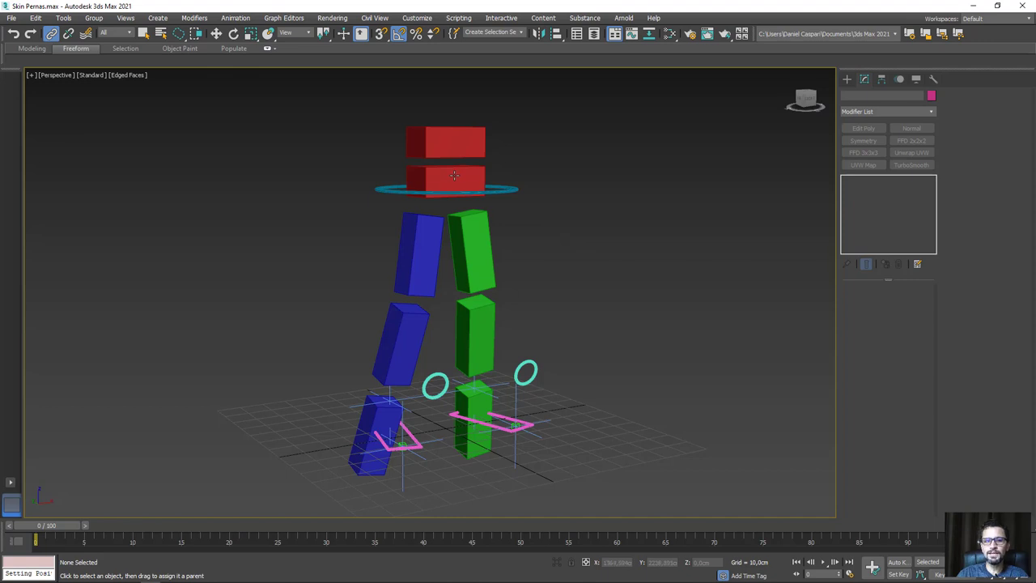
left_click(503, 190)
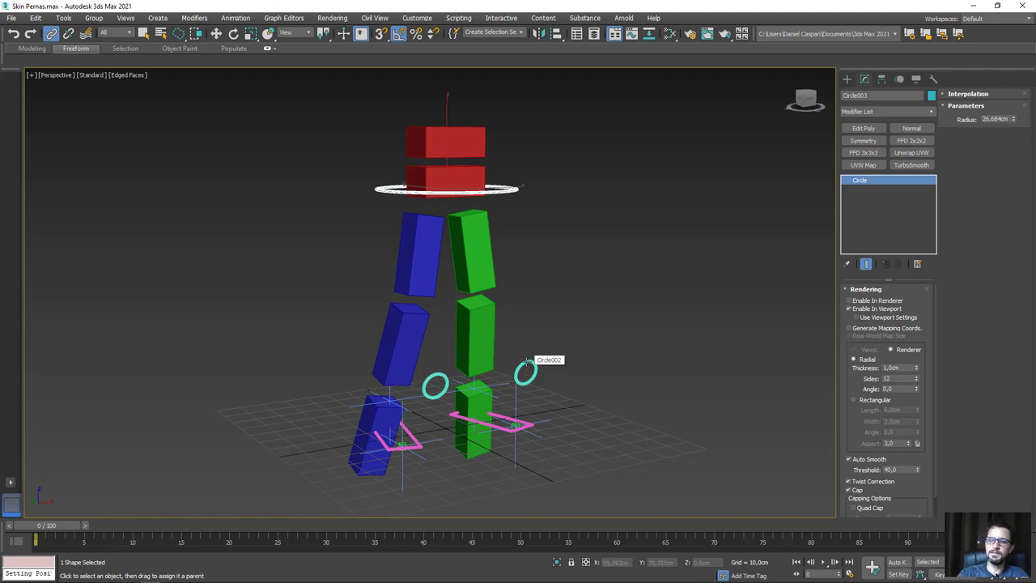
middle_click_drag(481, 264, 507, 263, "alt")
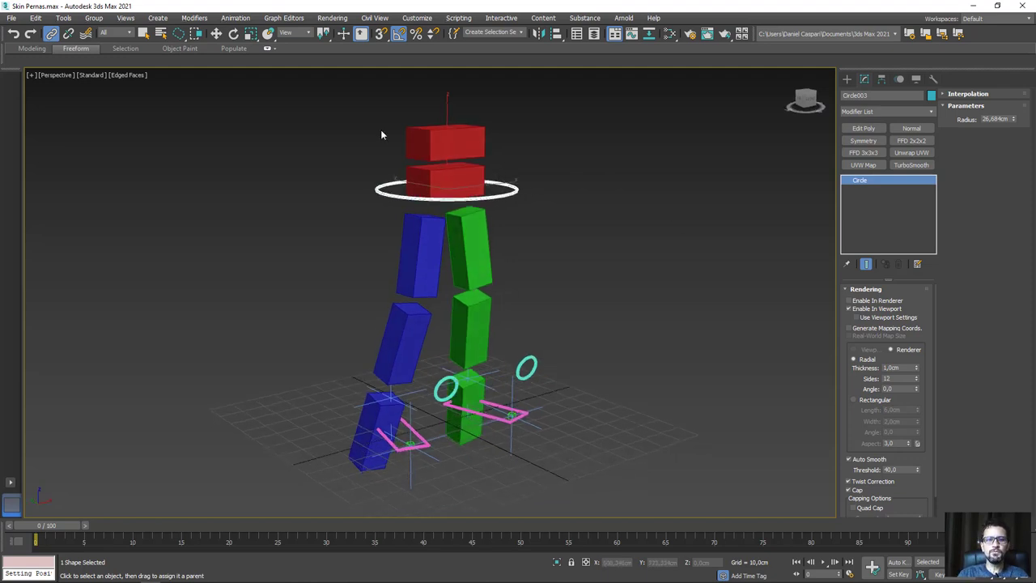
left_click(451, 172)
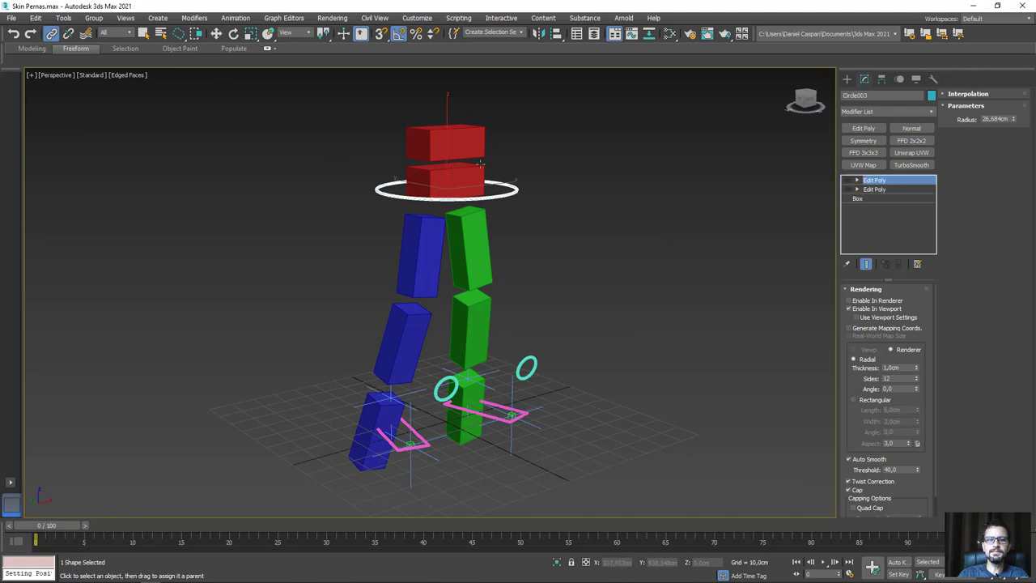
left_click(511, 194)
key("w")
mouse_move(506, 190)
middle_mouse_down("alt")
mouse_move(523, 208)
mouse_move(442, 185)
middle_mouse_up("alt")
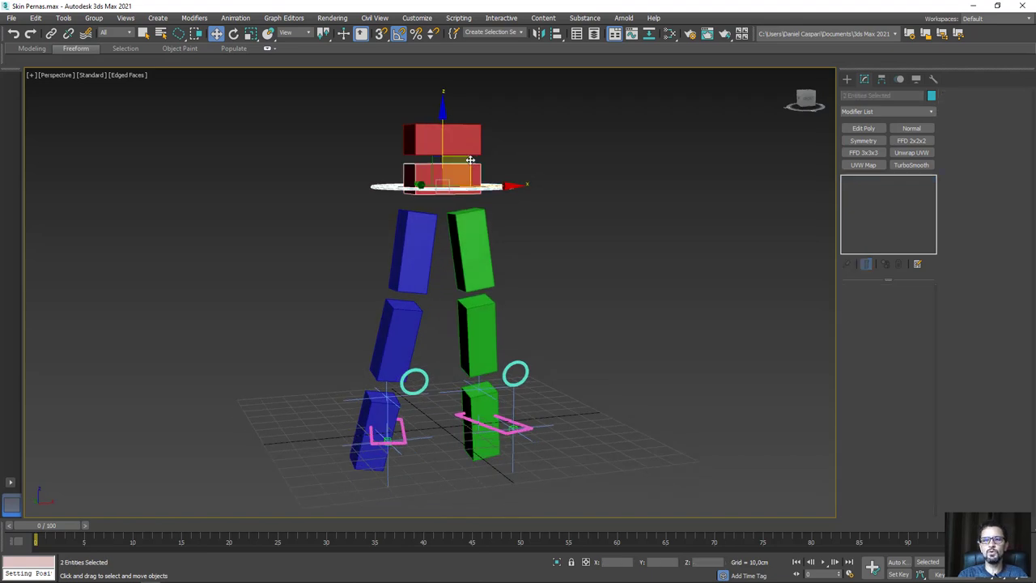
left_click_drag(469, 161, 469, 173)
key("ctrl+d")
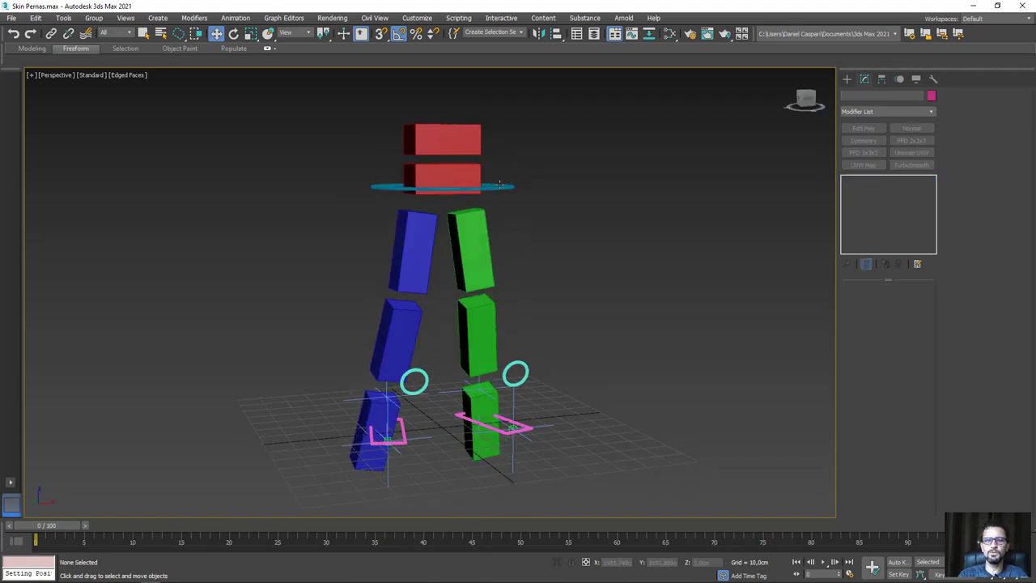
left_click(499, 185)
left_click_drag(468, 159, 500, 189)
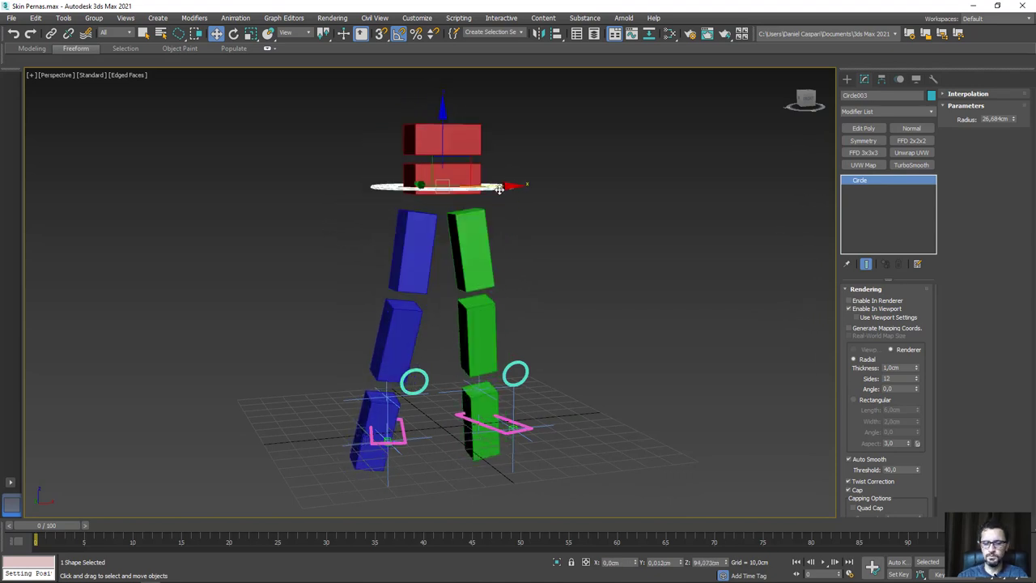
middle_click_drag(536, 296, 498, 314)
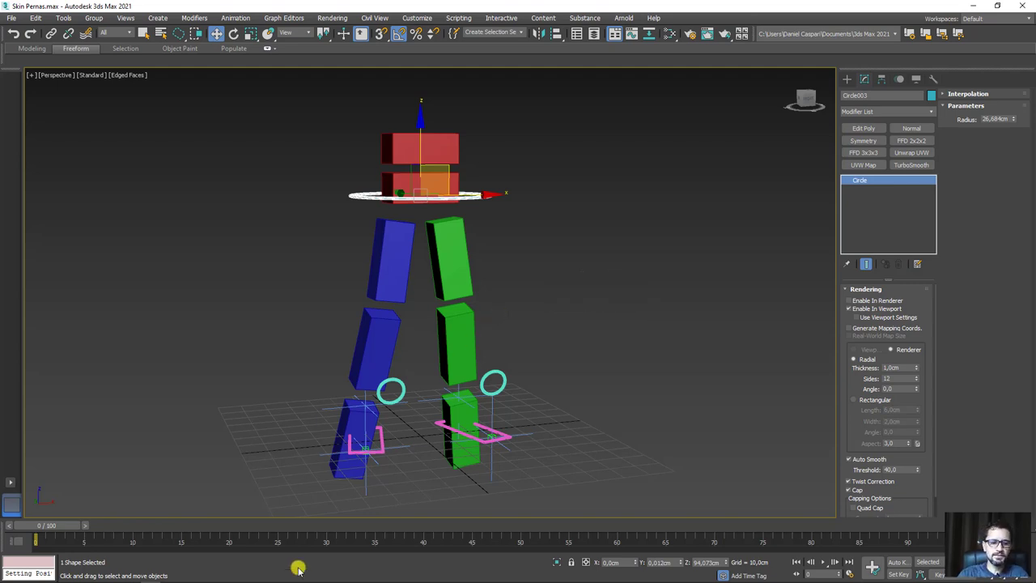
Step: Drag the Pernas model from the Modelo folder into the 3ds Max viewport to import it
left_click(129, 575)
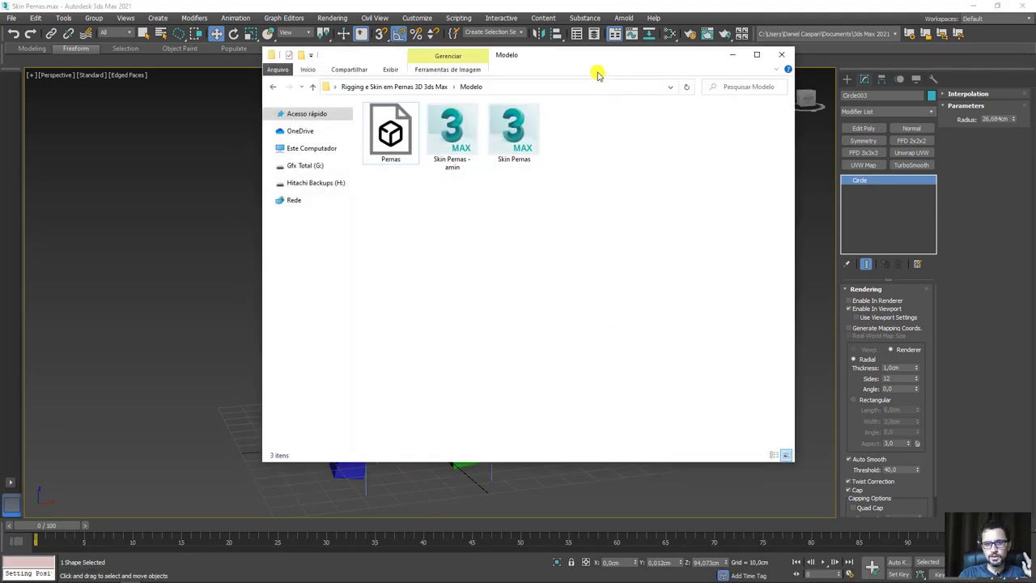
left_click_drag(595, 65, 950, 165)
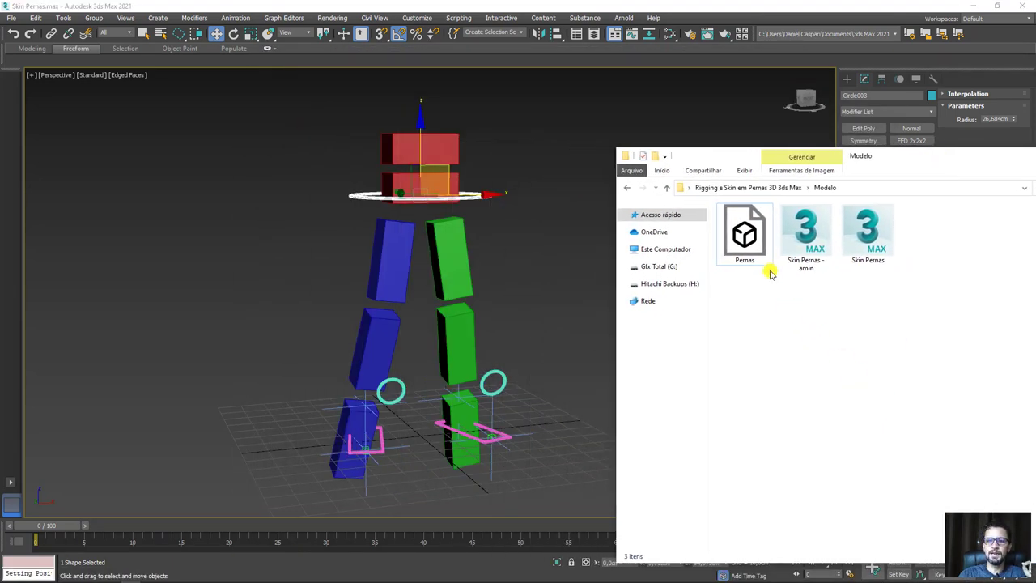
mouse_move(744, 235)
left_mouse_down()
mouse_move(525, 453)
mouse_move(241, 406)
left_mouse_up()
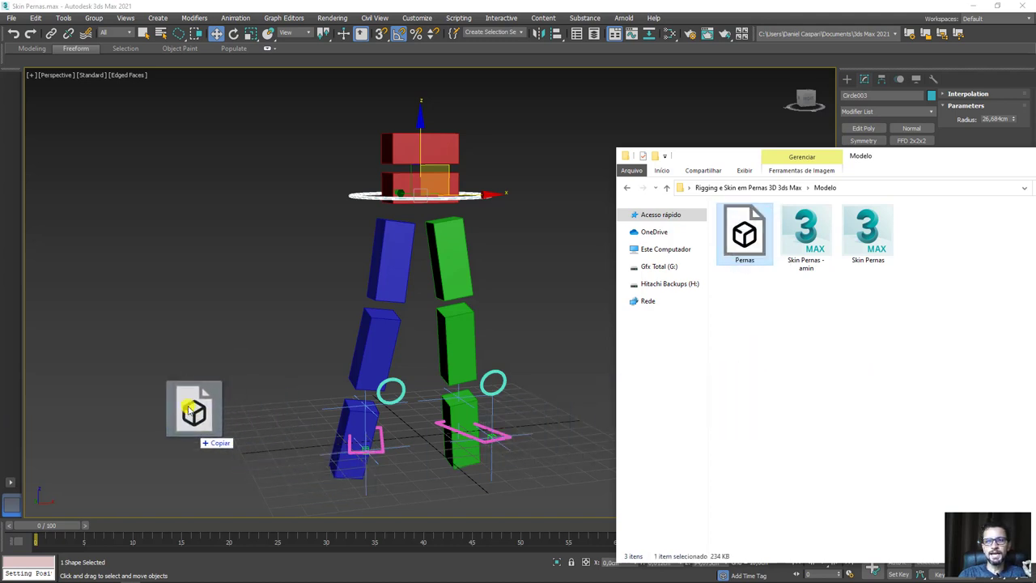
left_click_drag(241, 407, 253, 441)
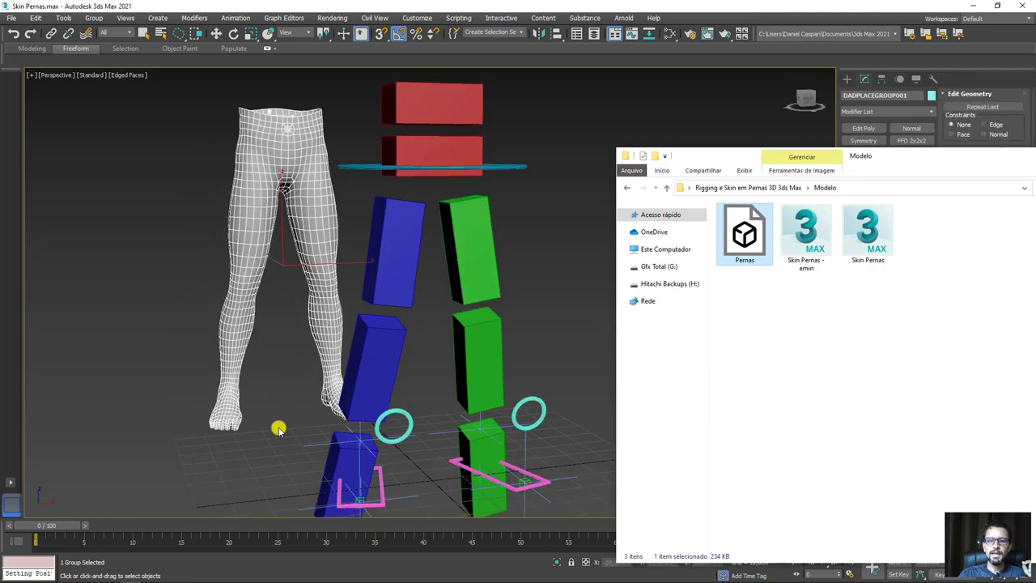
left_click(232, 430)
Step: Set the legs mesh's X, Y and Z position to 0 so it sits over the rig
scroll(306, 356, "down", 3)
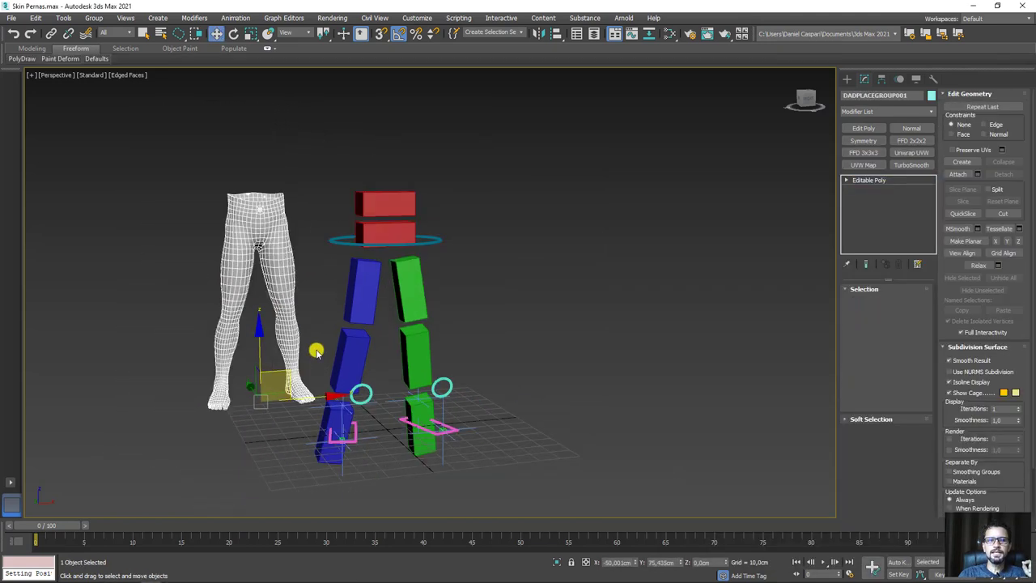
scroll(317, 351, "down", 2)
middle_click_drag(271, 366, 289, 343, "alt")
mouse_move(351, 361)
middle_mouse_down("alt")
mouse_move(416, 349)
mouse_move(288, 335)
middle_mouse_up("alt")
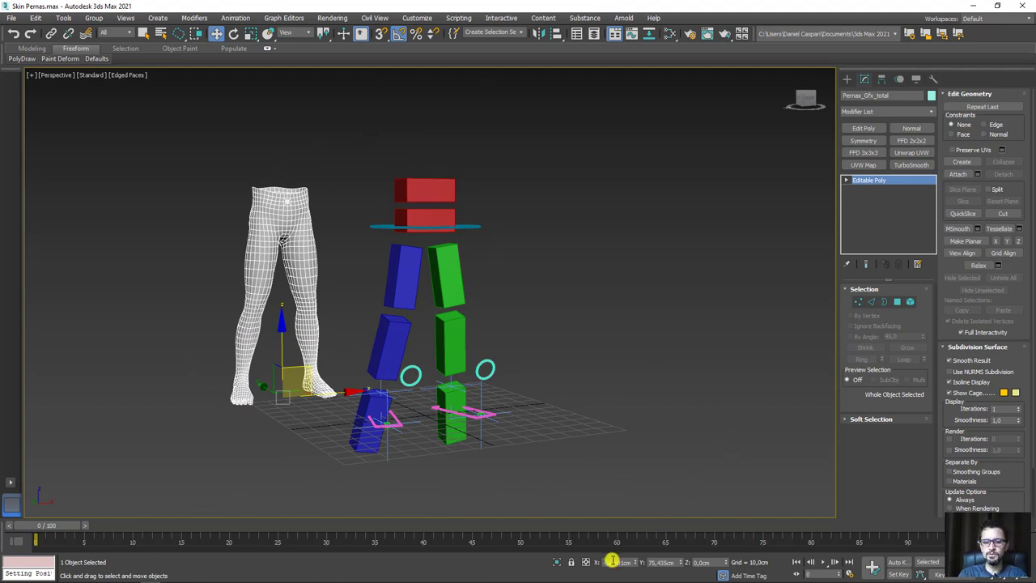
type("0")
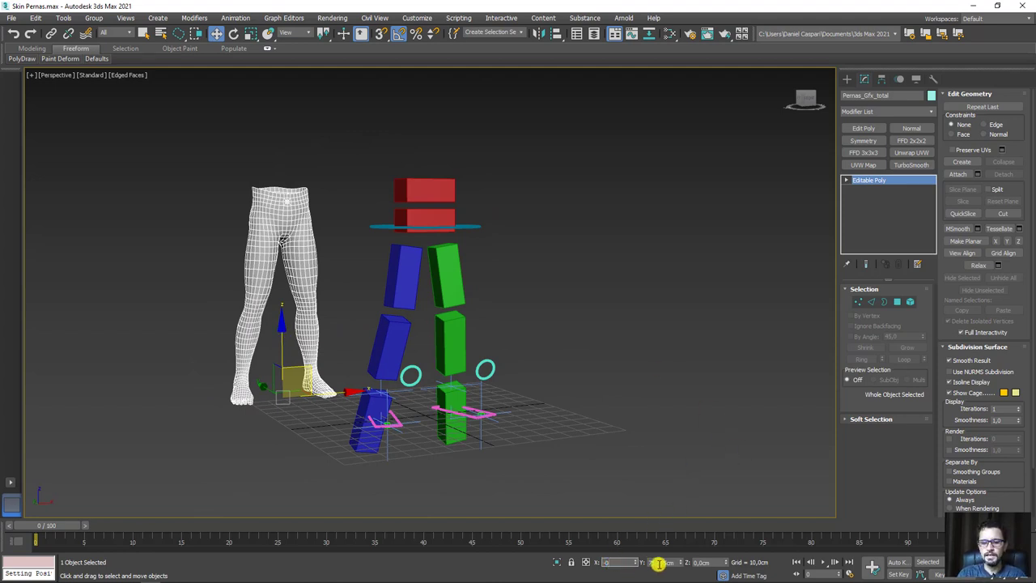
double_click(659, 562)
type("0")
double_click(698, 562)
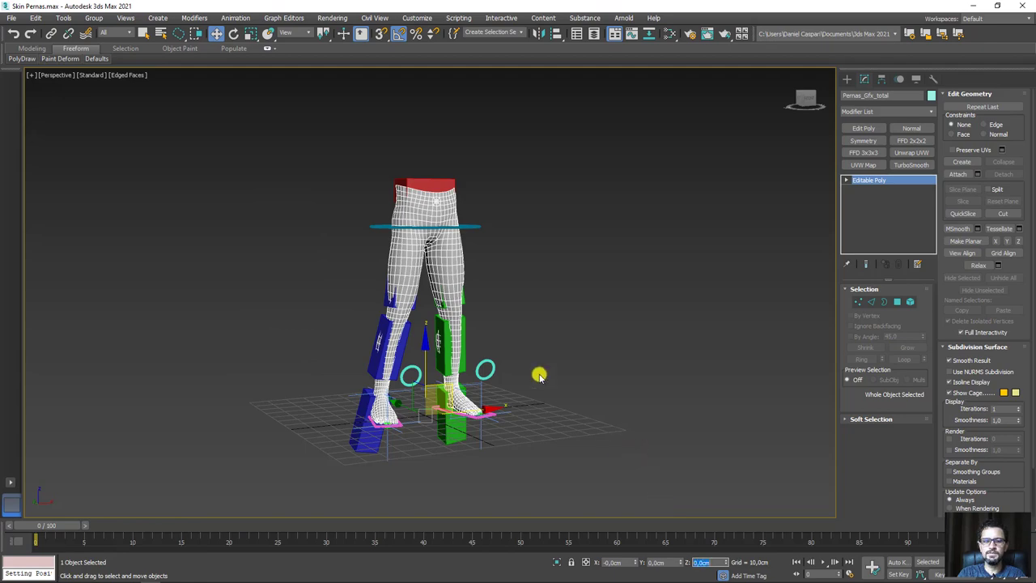
mouse_move(643, 343)
middle_mouse_down()
mouse_move(566, 338)
mouse_move(570, 361)
mouse_move(597, 381)
mouse_move(668, 388)
mouse_move(656, 419)
mouse_move(596, 388)
mouse_move(604, 375)
middle_mouse_up()
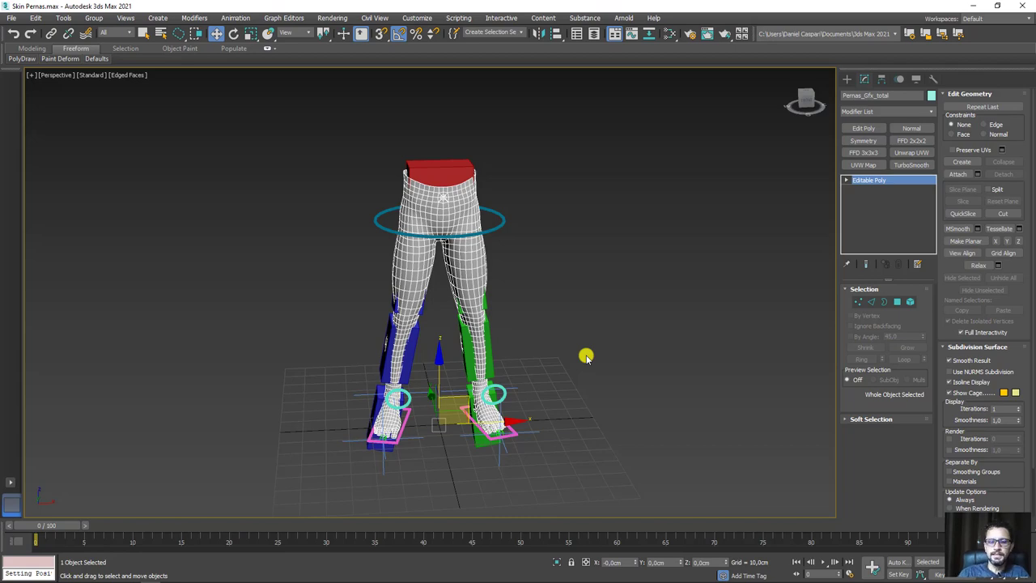
Step: Move the legs aside and enable both Edit Poly modifiers on the blue thigh box Box002
left_click_drag(498, 421, 282, 426)
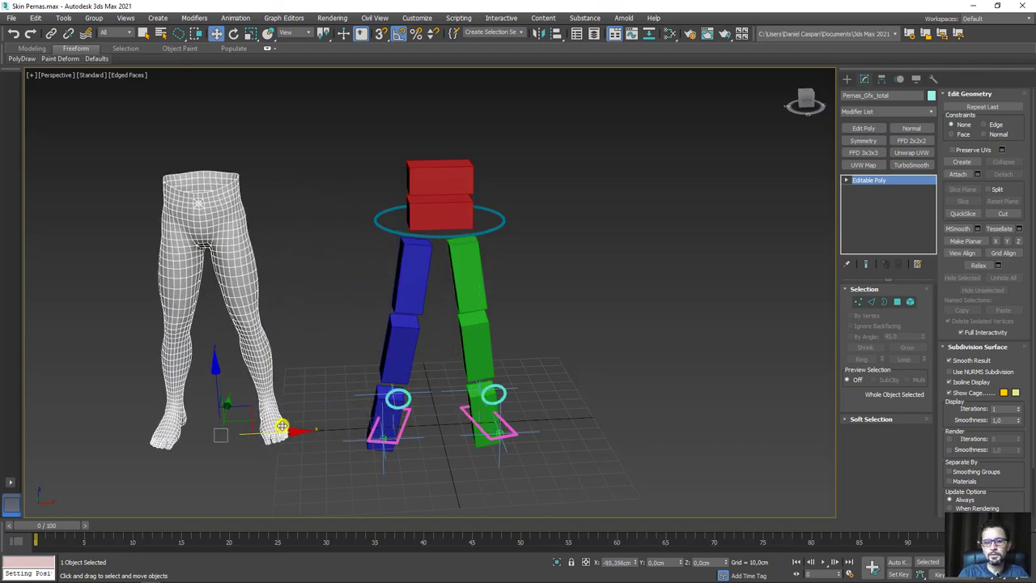
mouse_move(359, 413)
middle_mouse_down("alt")
mouse_move(416, 423)
mouse_move(451, 455)
mouse_move(410, 435)
middle_mouse_up("alt")
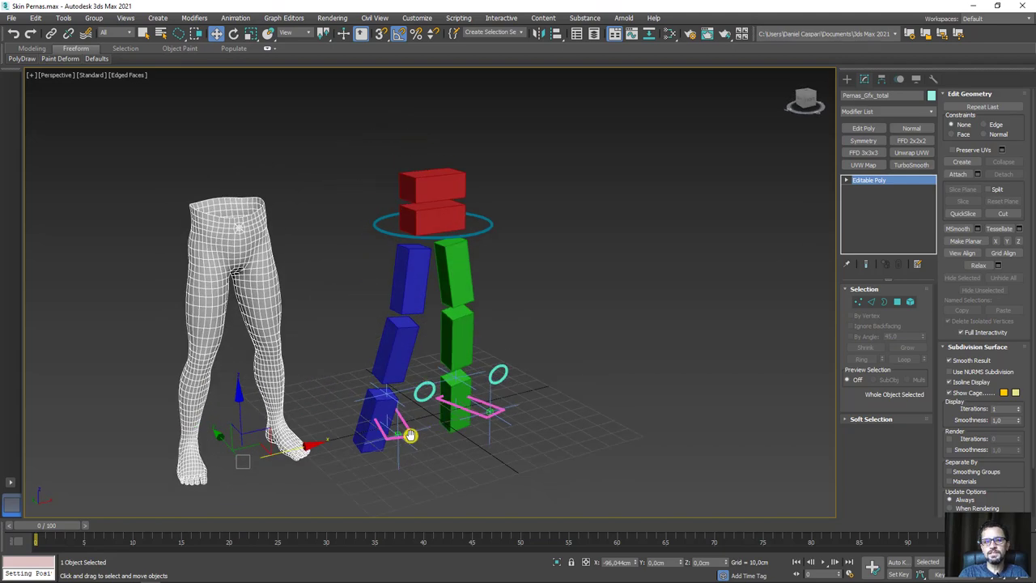
left_click(403, 281)
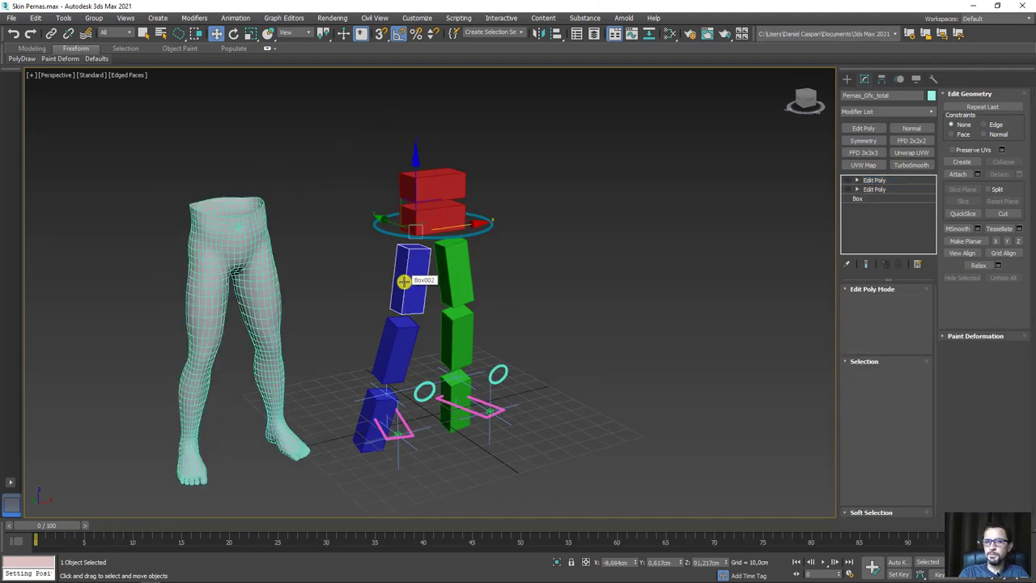
left_click(881, 190)
left_click(849, 189)
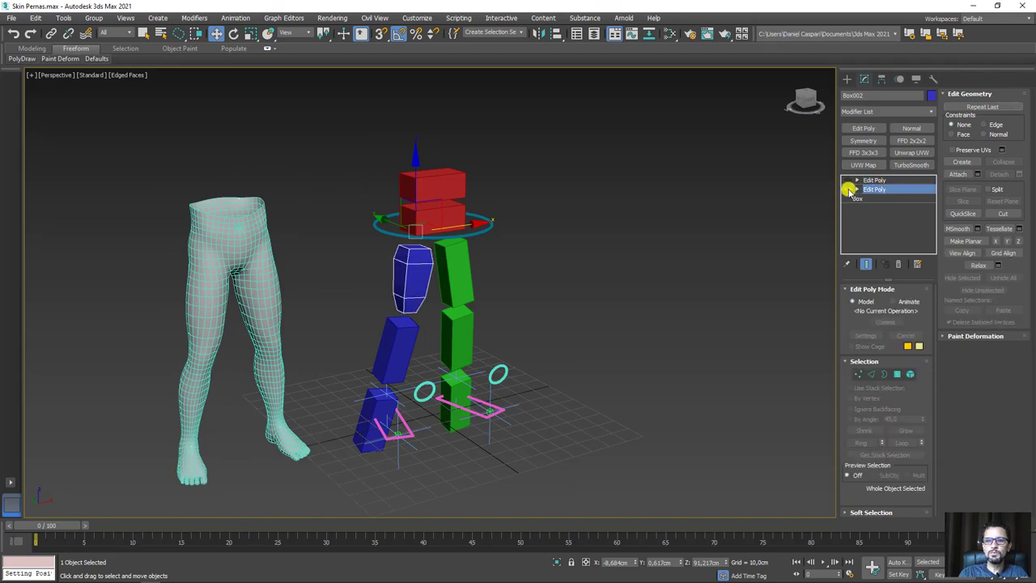
scroll(464, 328, "up", 2)
scroll(427, 269, "up", 2)
scroll(427, 323, "up", 3)
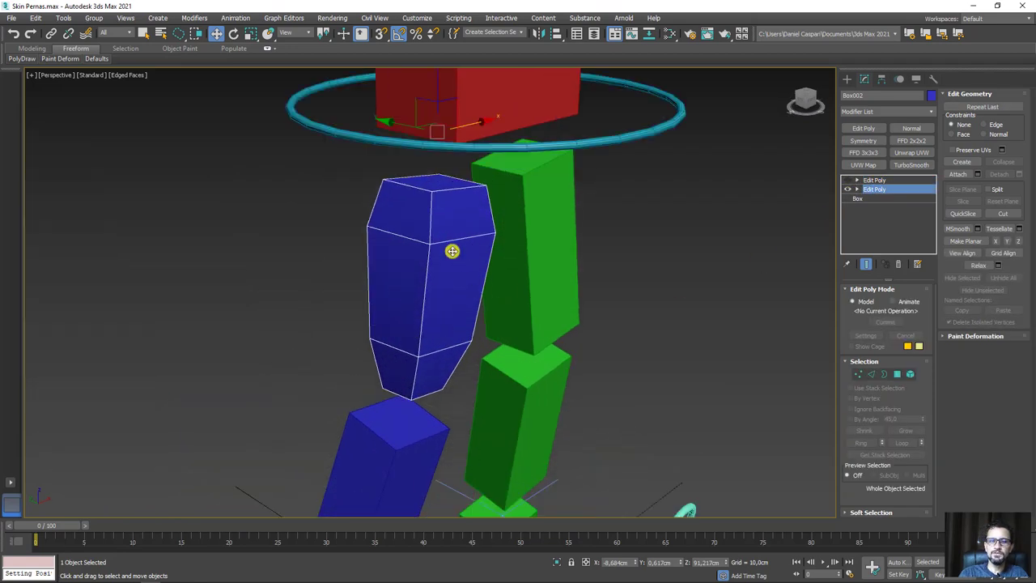
left_click(848, 180)
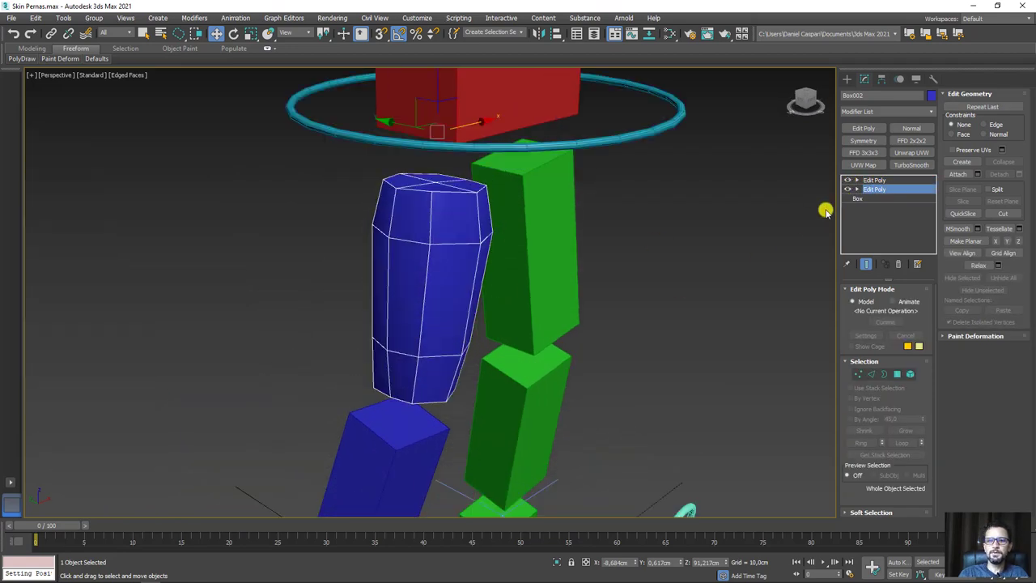
scroll(580, 335, "down", 3)
scroll(620, 300, "down", 2)
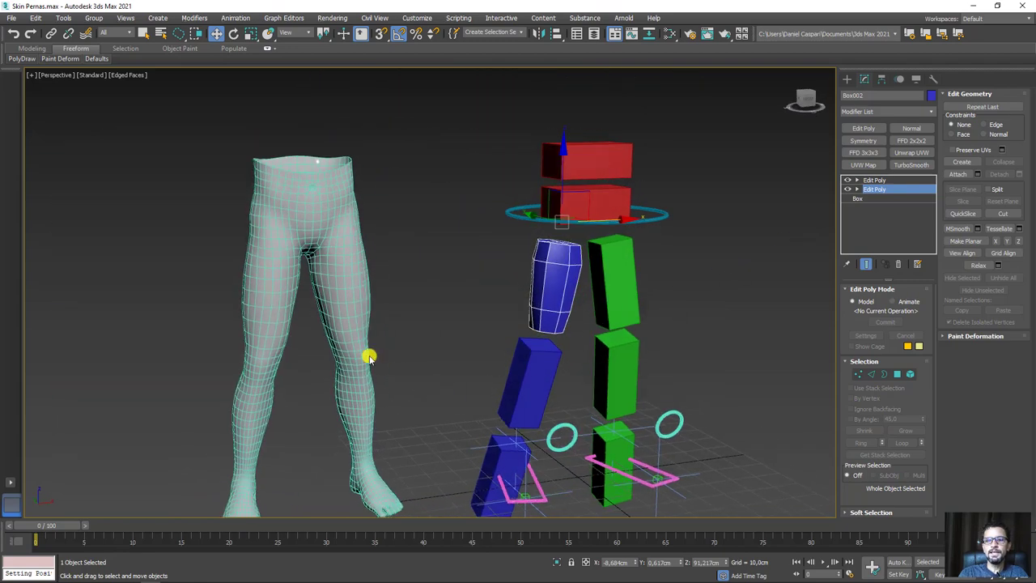
Step: Reset the legs mesh's X position to 0, returning it to the origin
left_click(361, 348)
scroll(527, 427, "down", 2)
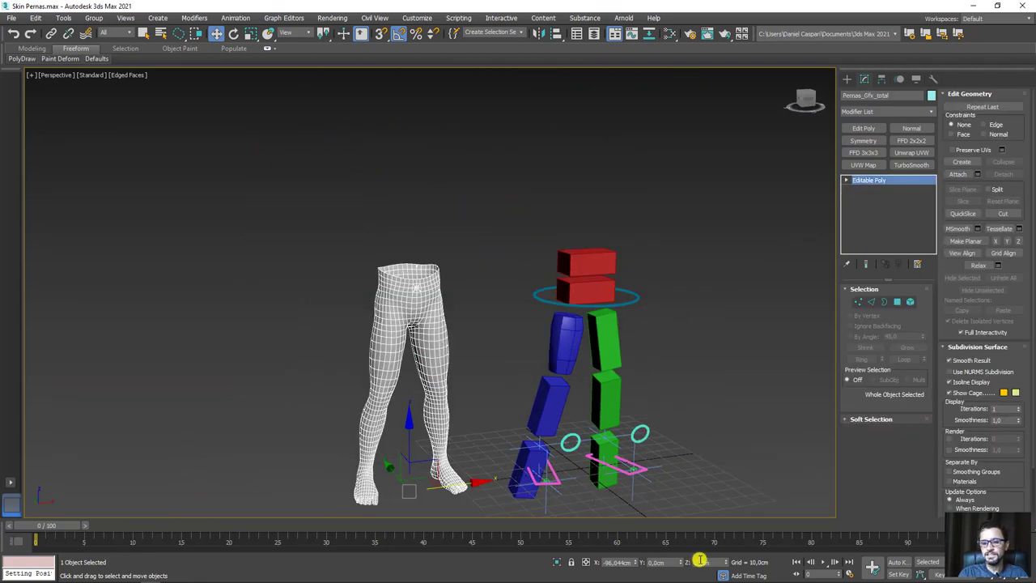
right_click(635, 562)
scroll(555, 347, "up", 3)
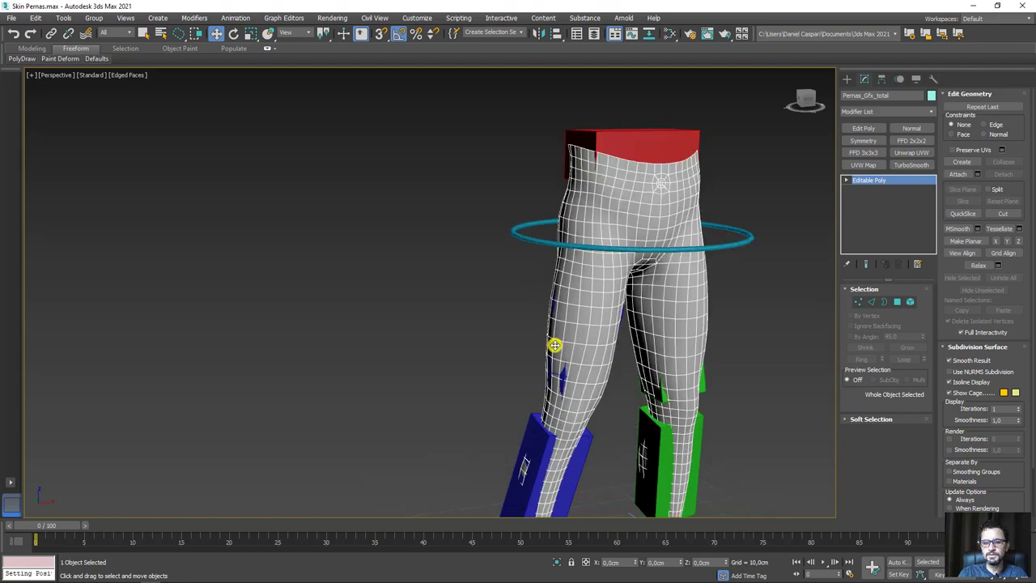
scroll(562, 337, "up", 3)
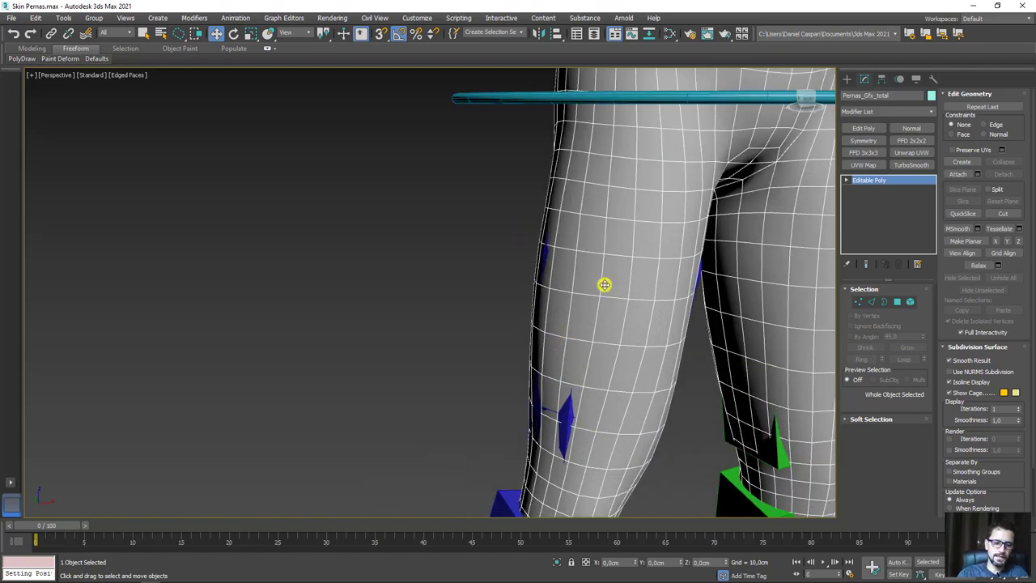
Step: Turn on See-Through and enable both Edit Poly modifiers on the blue shin box Box003
key("alt+x")
mouse_move(613, 296)
middle_mouse_down("alt")
mouse_move(629, 310)
mouse_move(648, 298)
mouse_move(596, 275)
mouse_move(652, 278)
mouse_move(685, 240)
mouse_move(634, 227)
mouse_move(569, 229)
mouse_move(588, 259)
mouse_move(648, 280)
mouse_move(643, 256)
mouse_move(624, 240)
mouse_move(655, 308)
mouse_move(655, 240)
mouse_move(676, 296)
mouse_move(688, 282)
middle_mouse_up("alt")
scroll(621, 253, "down", 2)
left_click(655, 241)
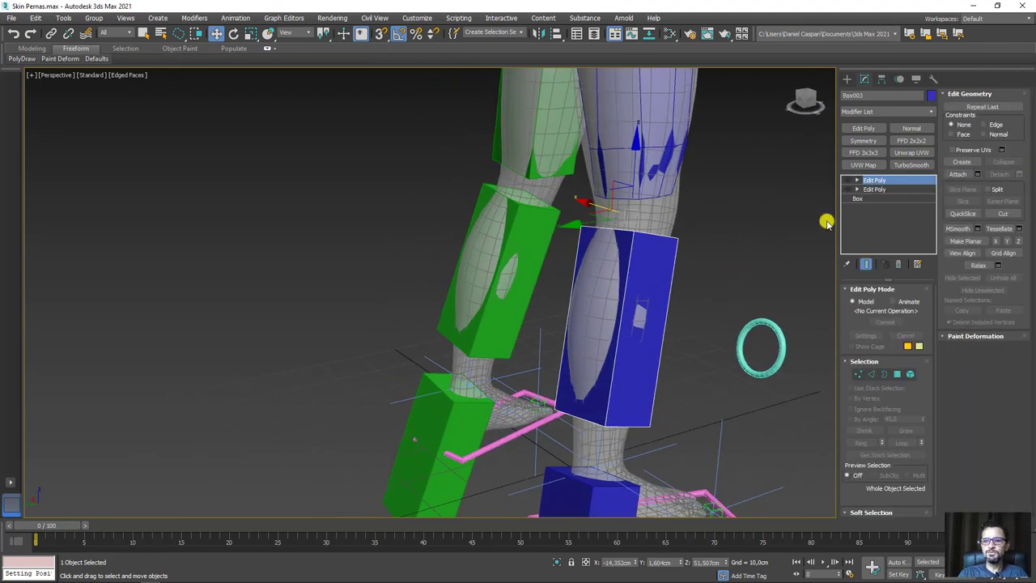
left_click(848, 189)
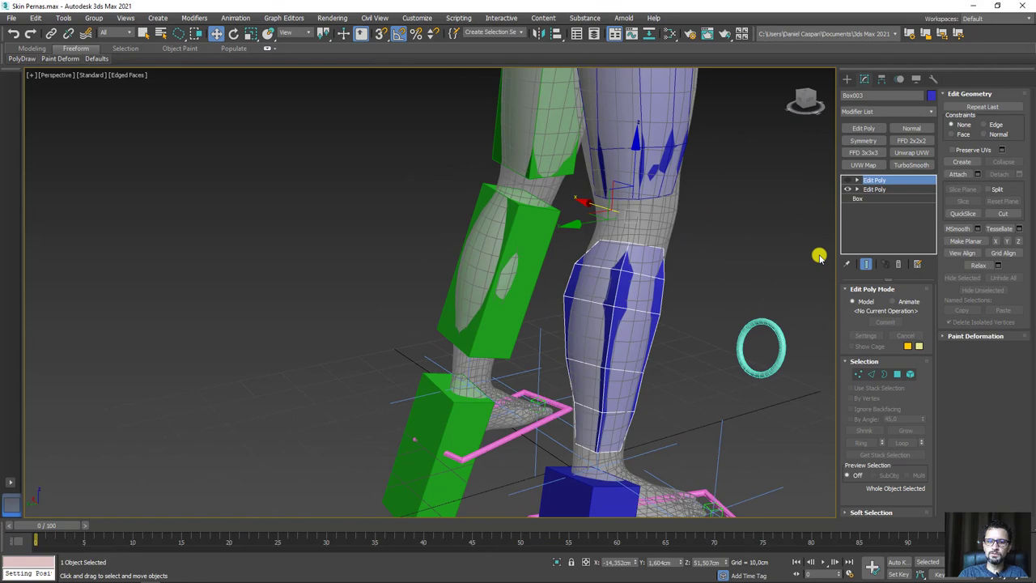
left_click(848, 180)
middle_click_drag(786, 248, 682, 243, "alt")
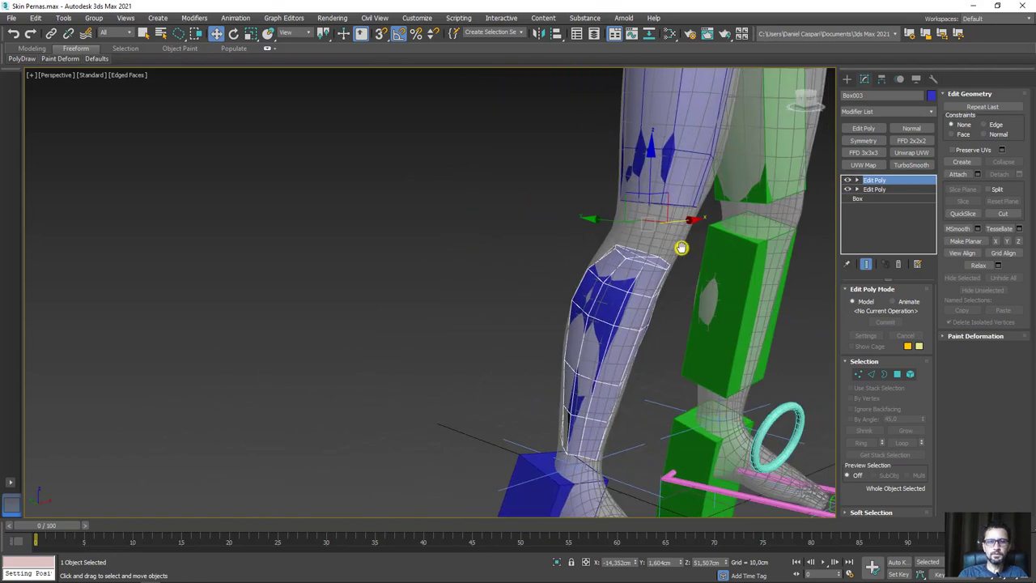
mouse_move(710, 327)
middle_mouse_down("alt")
mouse_move(613, 301)
mouse_move(493, 296)
mouse_move(556, 417)
mouse_move(556, 397)
mouse_move(791, 212)
middle_mouse_up("alt")
Step: Enable Edit Poly shaping on blue foot Box004, comparing it on and off alongside the shin box
left_click(482, 314)
left_click(848, 235)
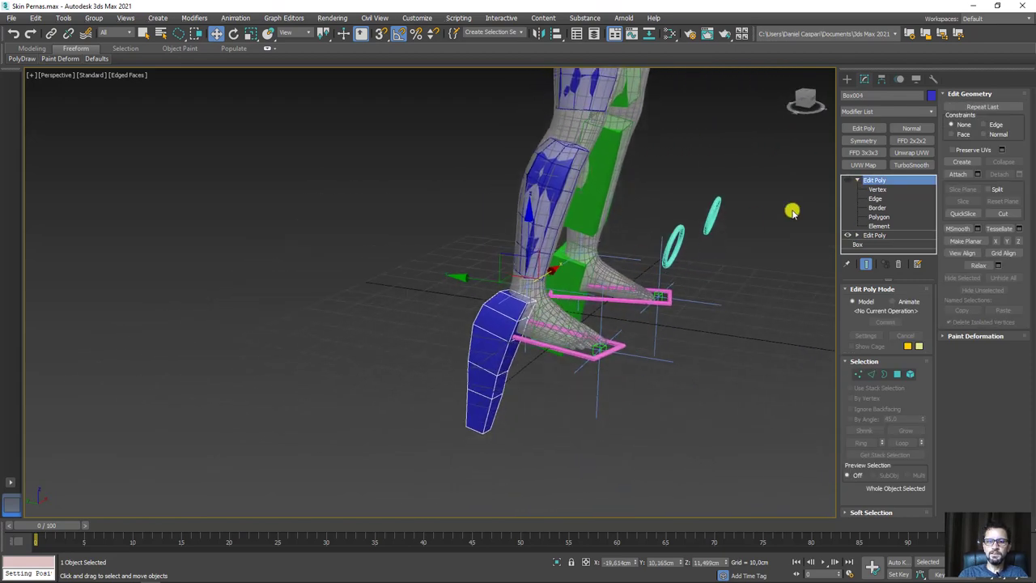
left_click(557, 172)
left_click(851, 179)
left_click(847, 183)
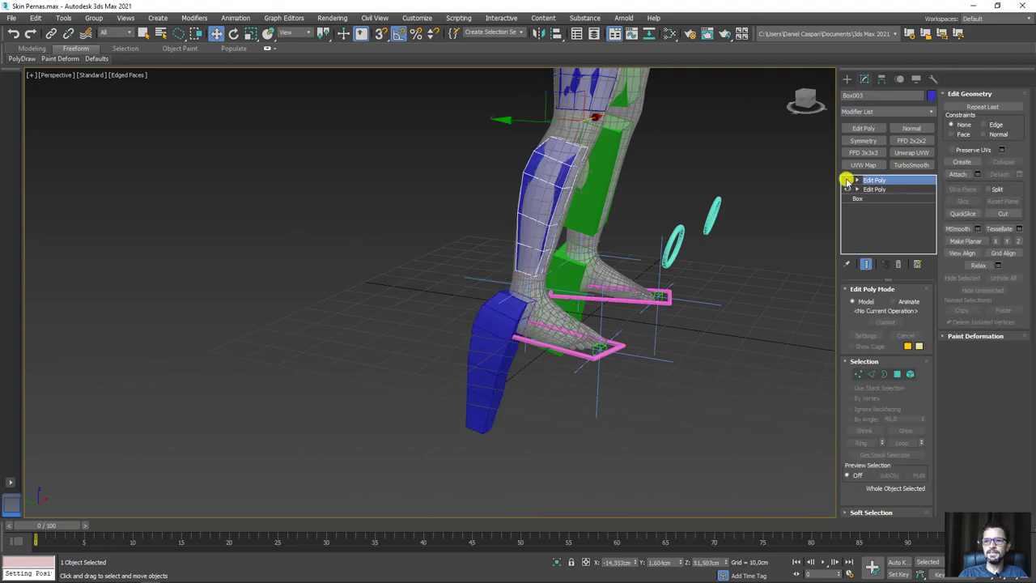
left_click(516, 299)
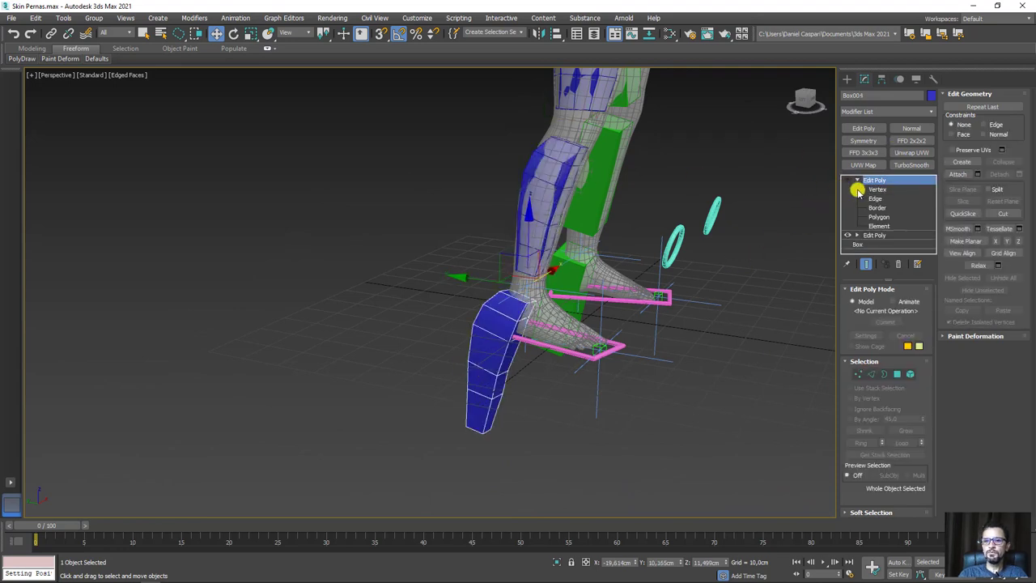
left_click(846, 185)
left_click(851, 179)
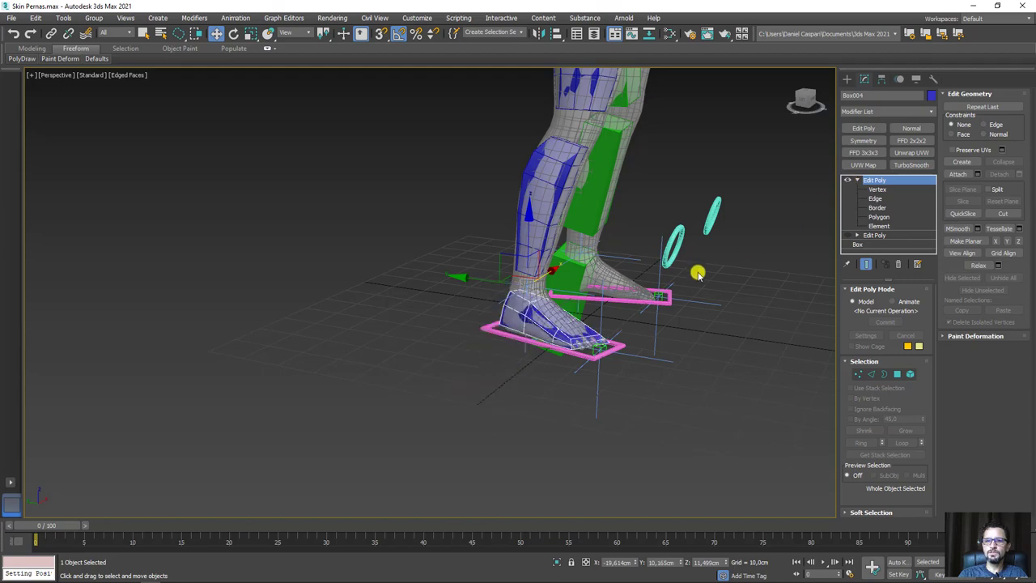
mouse_move(694, 273)
middle_mouse_down("alt")
mouse_move(624, 282)
mouse_move(639, 294)
mouse_move(629, 356)
middle_mouse_up("alt")
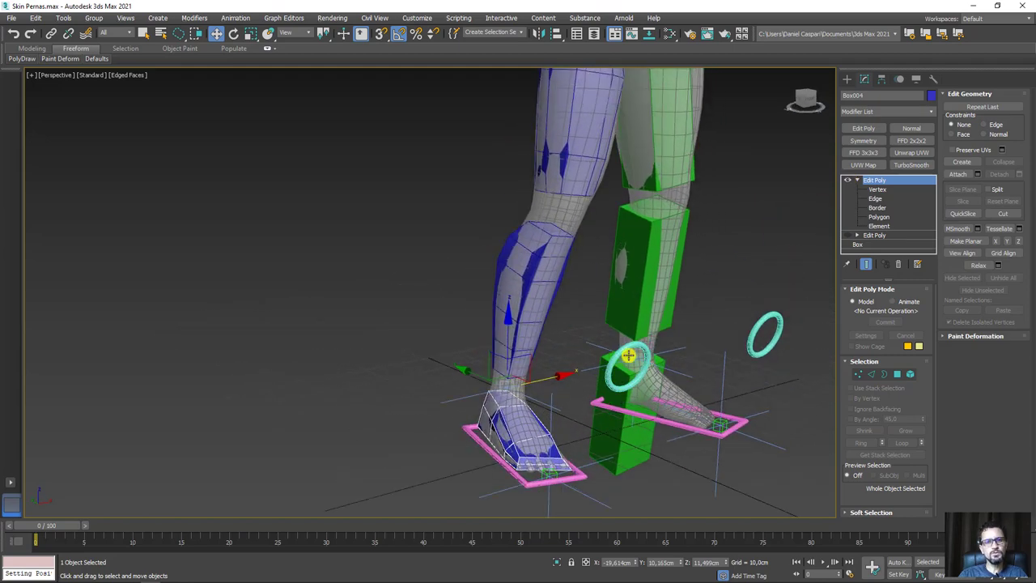
left_click(527, 269)
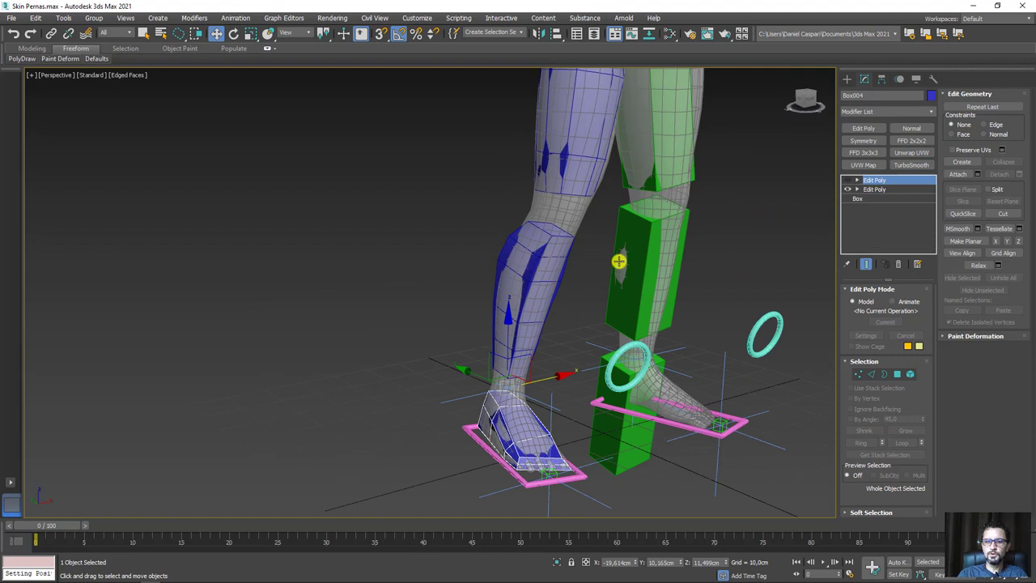
left_click(847, 180)
Step: Enable Edit Poly shaping on green shin Box012, green foot Box013 and green thigh Box011
left_click(642, 302)
left_click(847, 180)
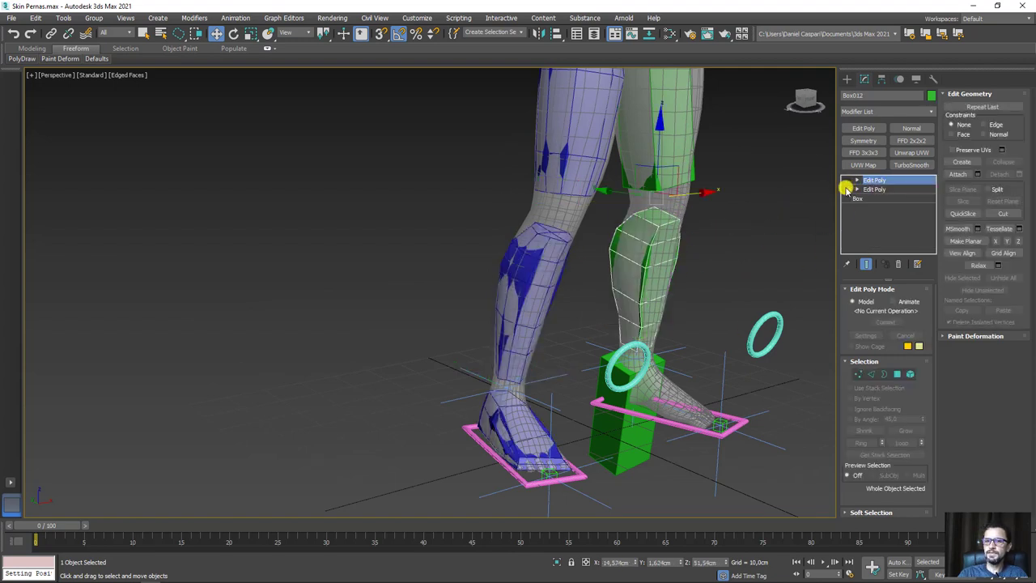
left_click(627, 448)
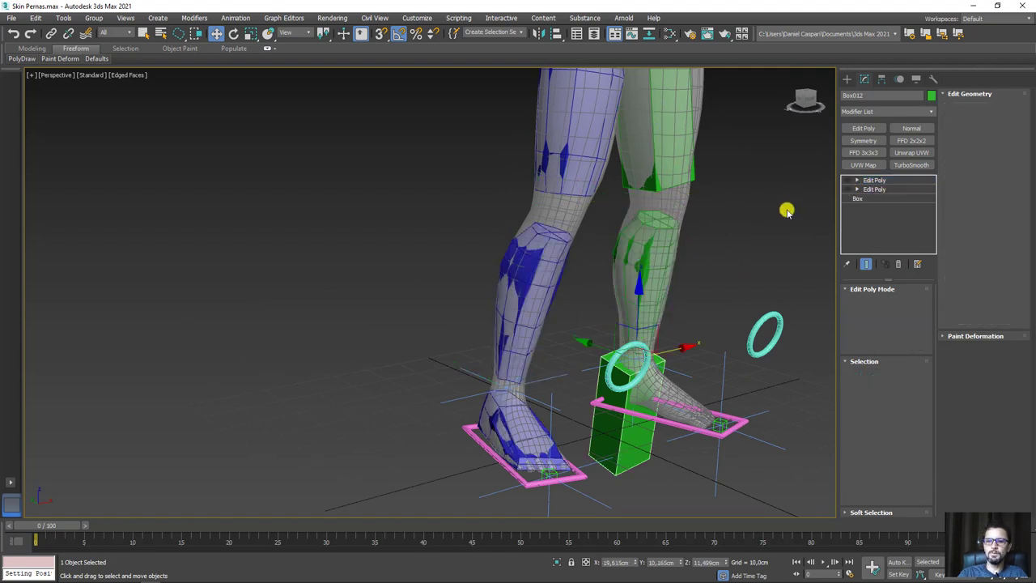
left_click(847, 179)
middle_click_drag(791, 176, 689, 273)
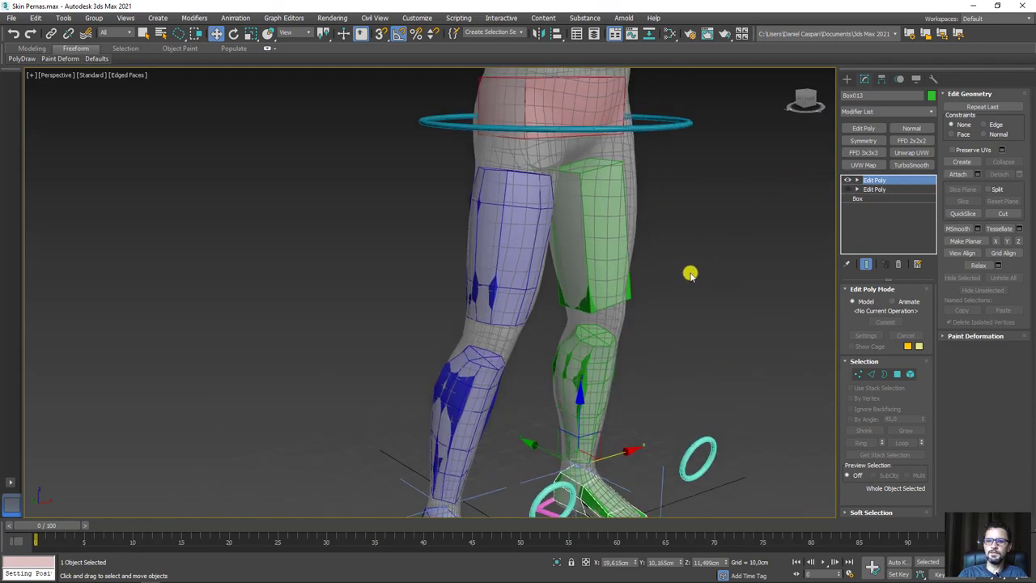
left_click(631, 292)
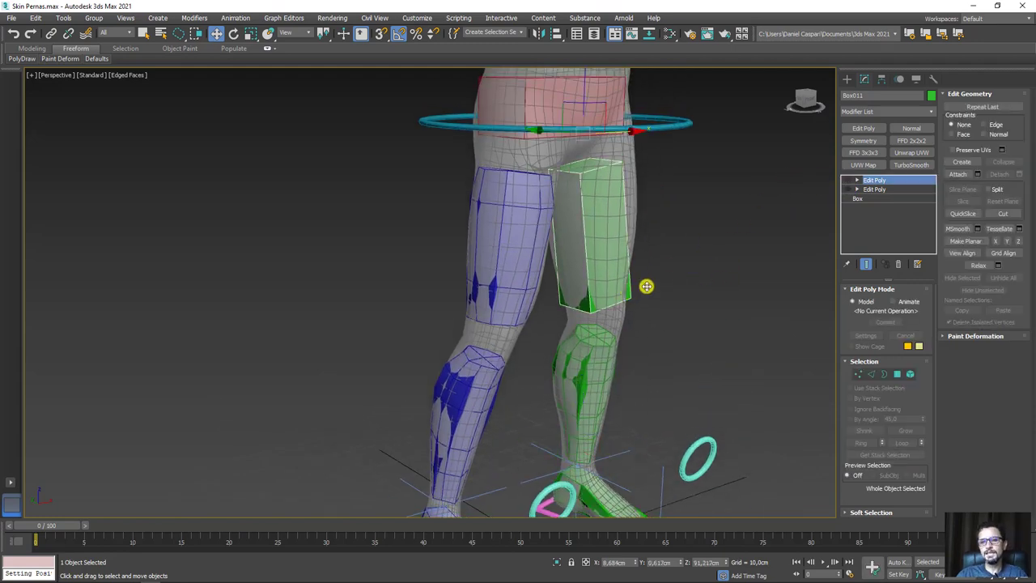
left_click(850, 191)
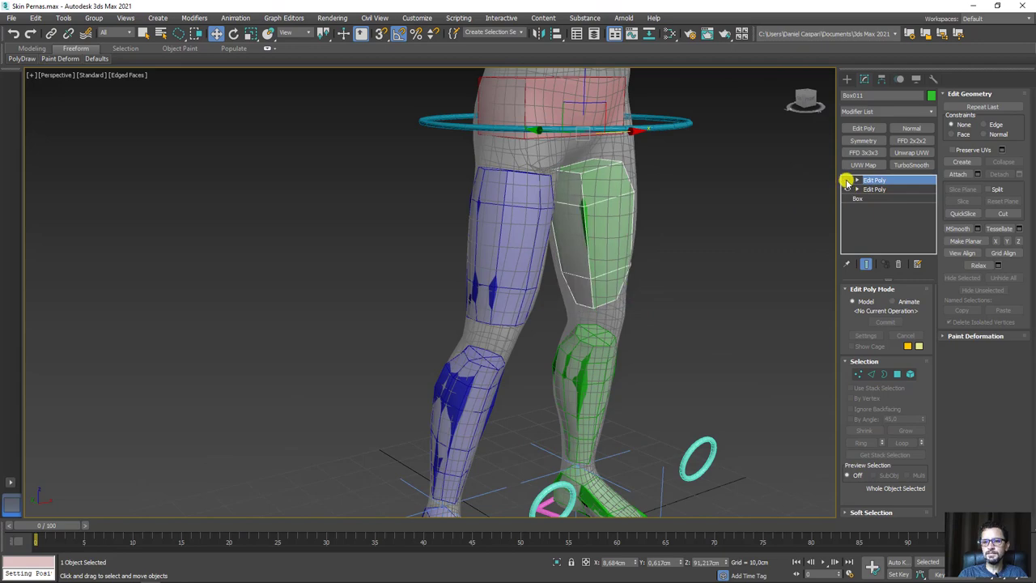
left_click(849, 180)
Step: Shape the red hip boxes Box009 and Box001, checking the fit in wireframe view
middle_click_drag(666, 157, 656, 231)
left_click(622, 166)
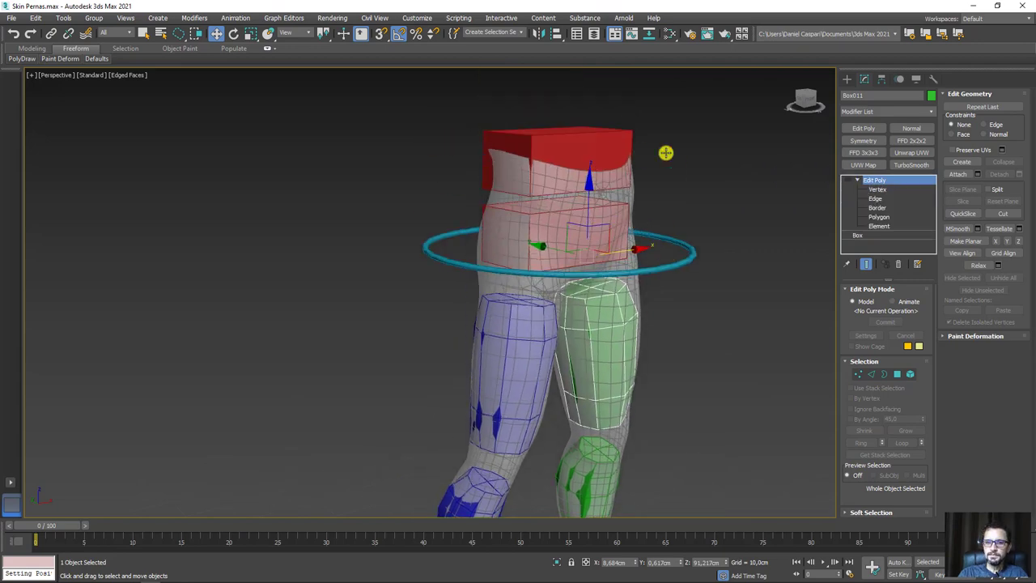
left_click(847, 180)
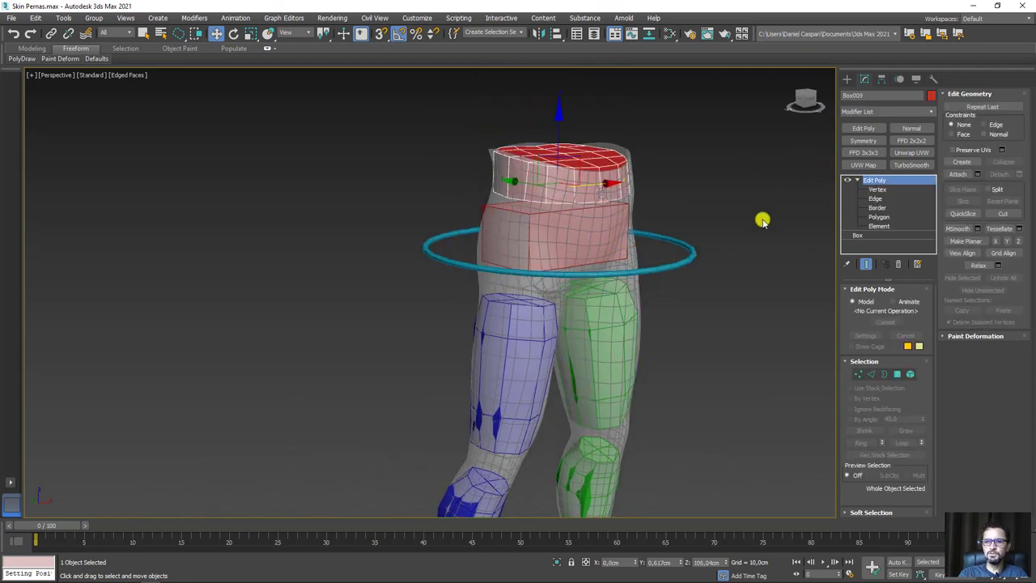
scroll(640, 231, "up", 3)
scroll(625, 202, "up", 4)
key("F3")
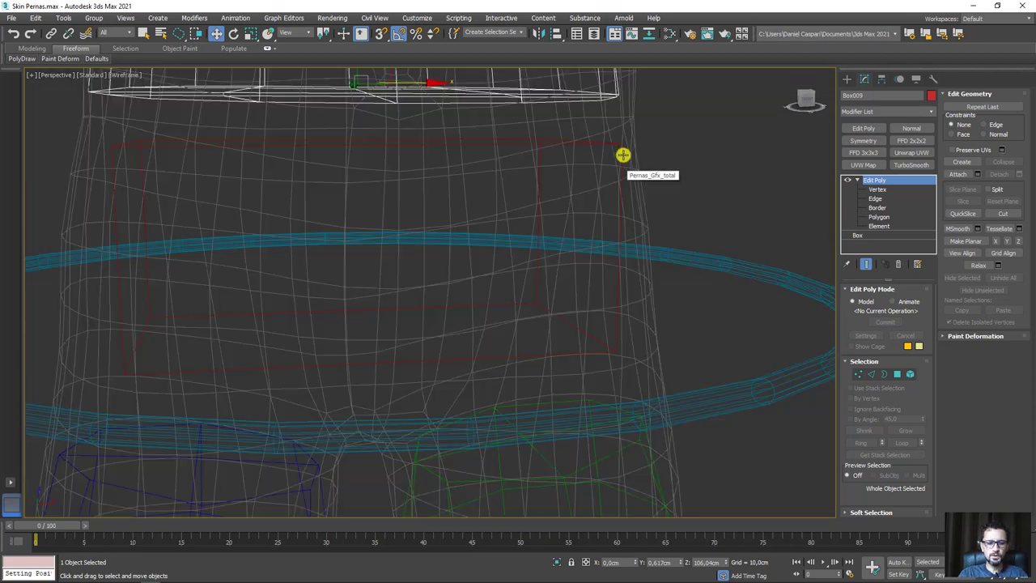
left_click(621, 154)
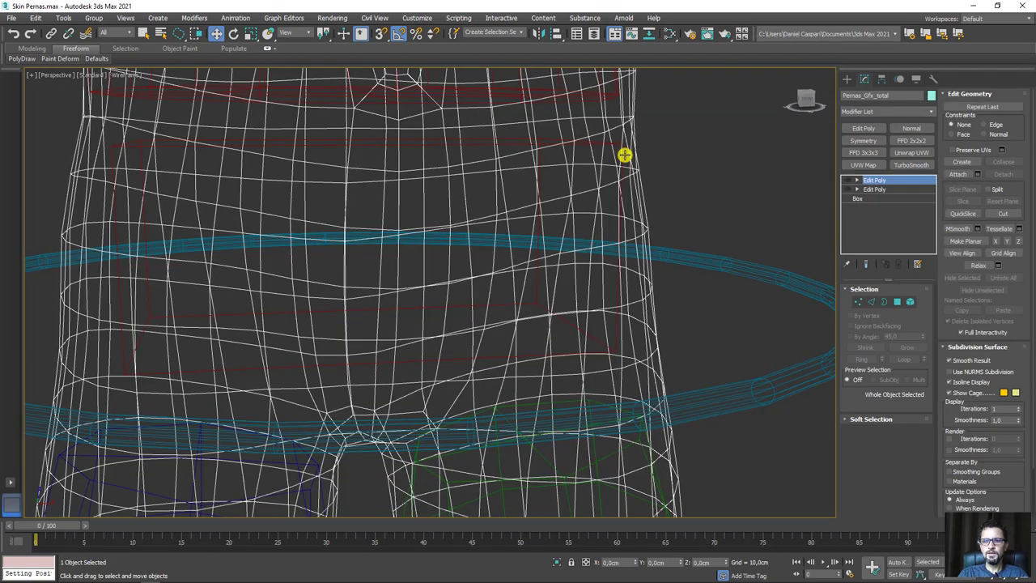
left_click(624, 156)
key("F3")
left_click(848, 187)
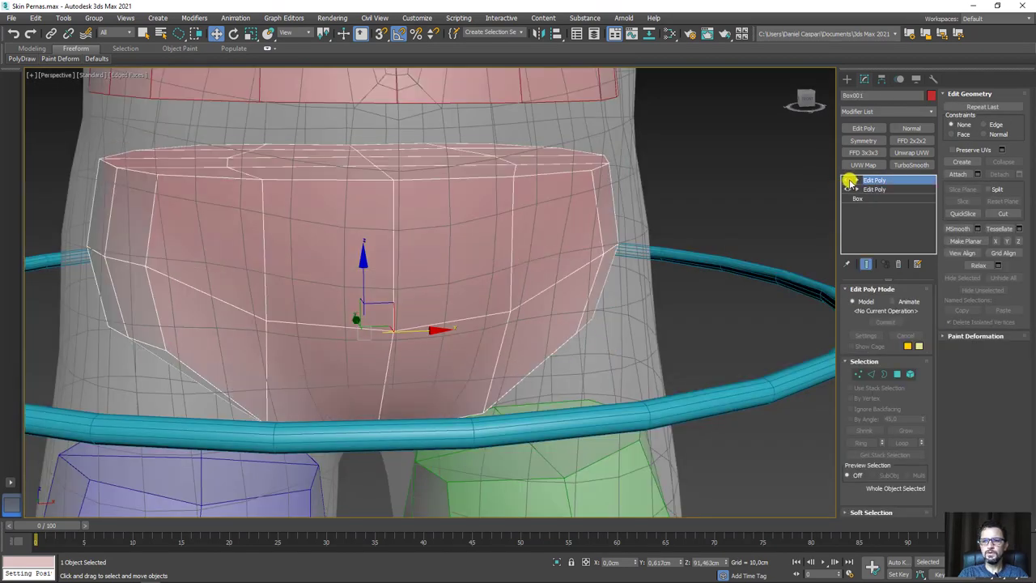
Step: Select the Pernas_Gfx_total legs mesh and orbit to view both legs
scroll(751, 194, "down", 5)
mouse_move(751, 194)
middle_mouse_down("alt")
mouse_move(758, 224)
mouse_move(647, 220)
middle_mouse_up("alt")
left_click(635, 224)
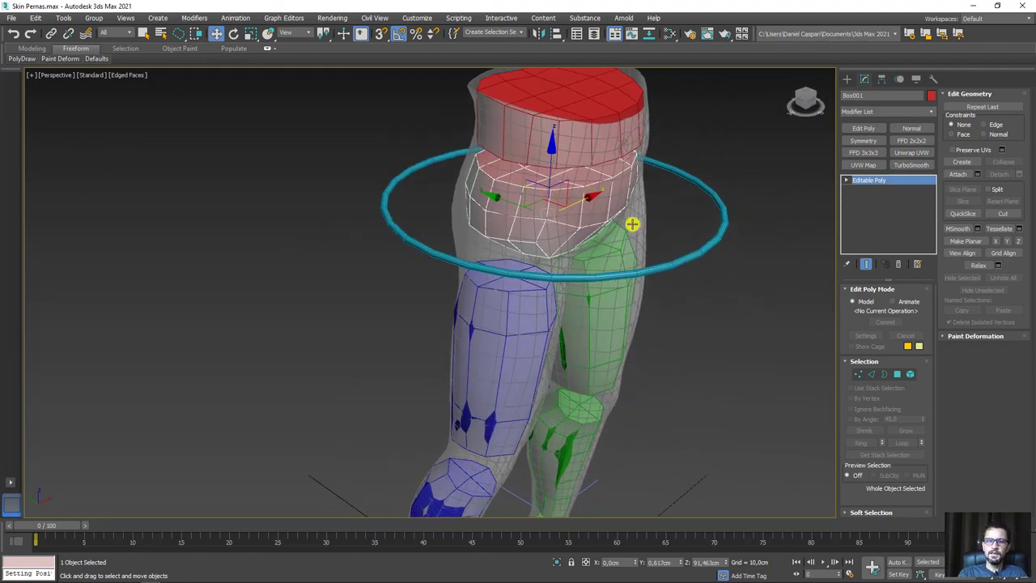
scroll(648, 259, "down", 5)
middle_click_drag(647, 259, 613, 474, "alt")
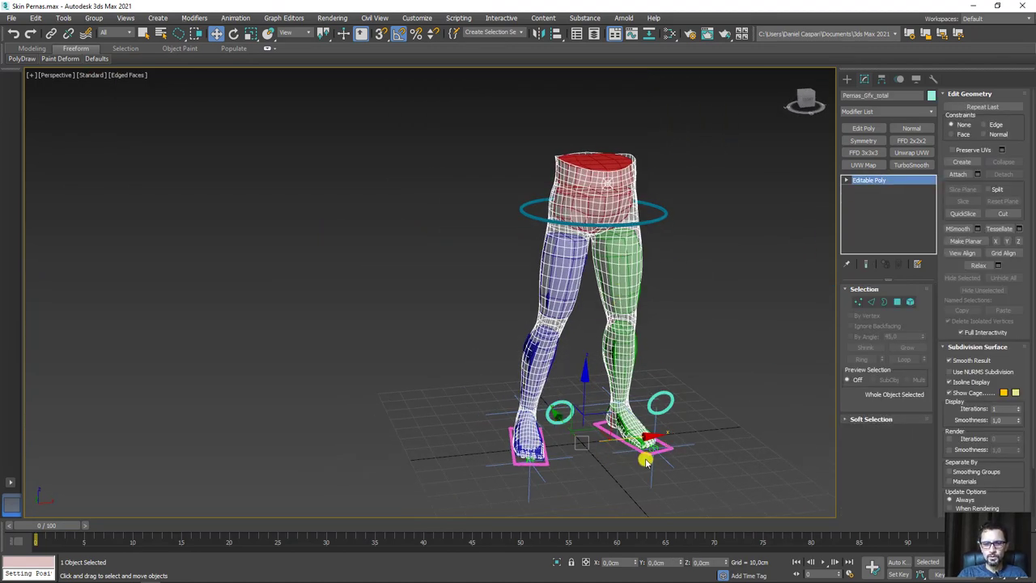
Step: Move the legs mesh left of the rig, nudge Box009 left, and test-tilt the pelvis box
left_click_drag(640, 440, 332, 435)
scroll(604, 174, "up", 5)
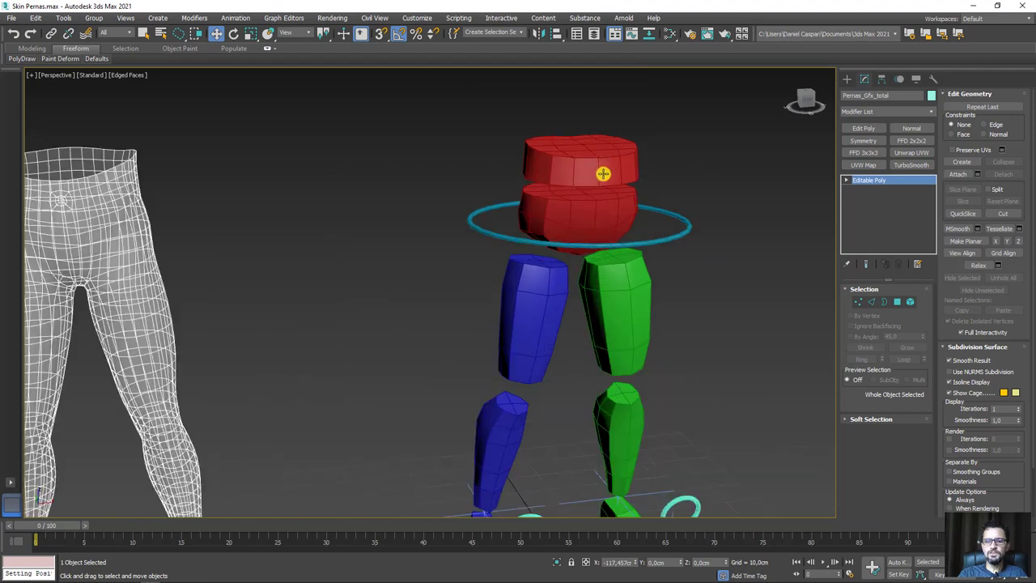
left_click(581, 164)
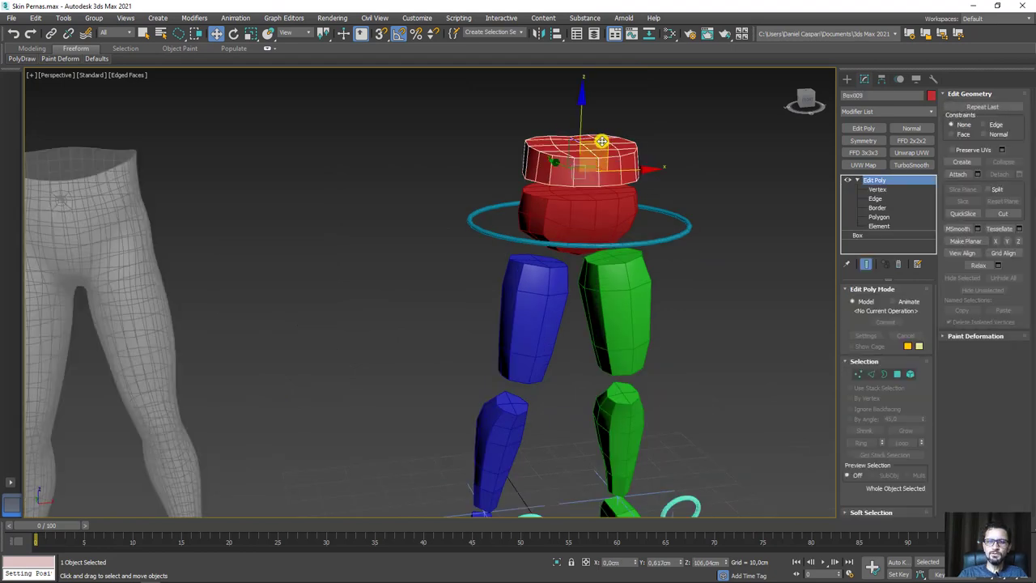
mouse_move(602, 139)
left_mouse_down()
mouse_move(604, 125)
mouse_move(582, 138)
left_mouse_up()
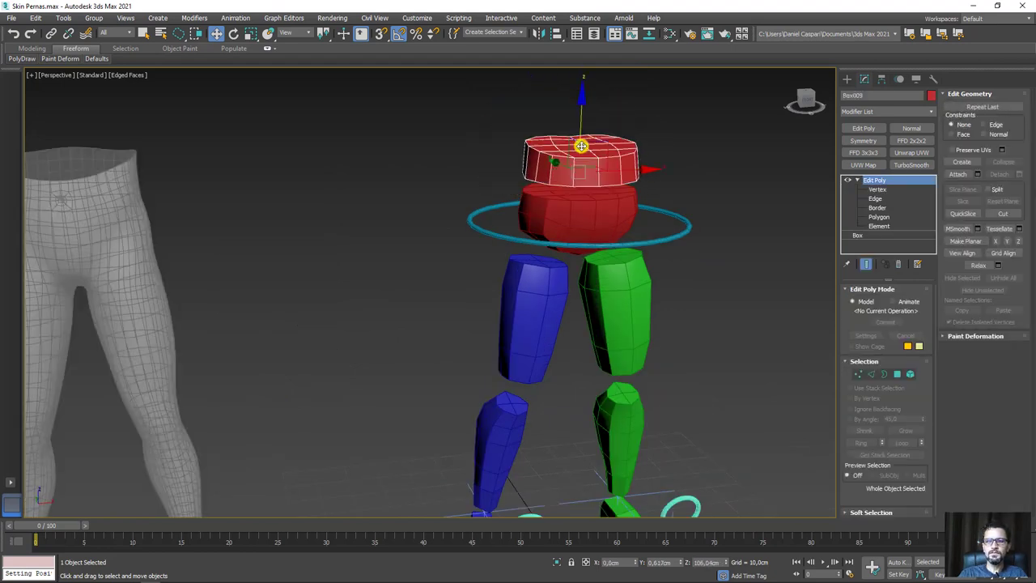
left_click(597, 220)
key("e")
left_click_drag(591, 232, 597, 257)
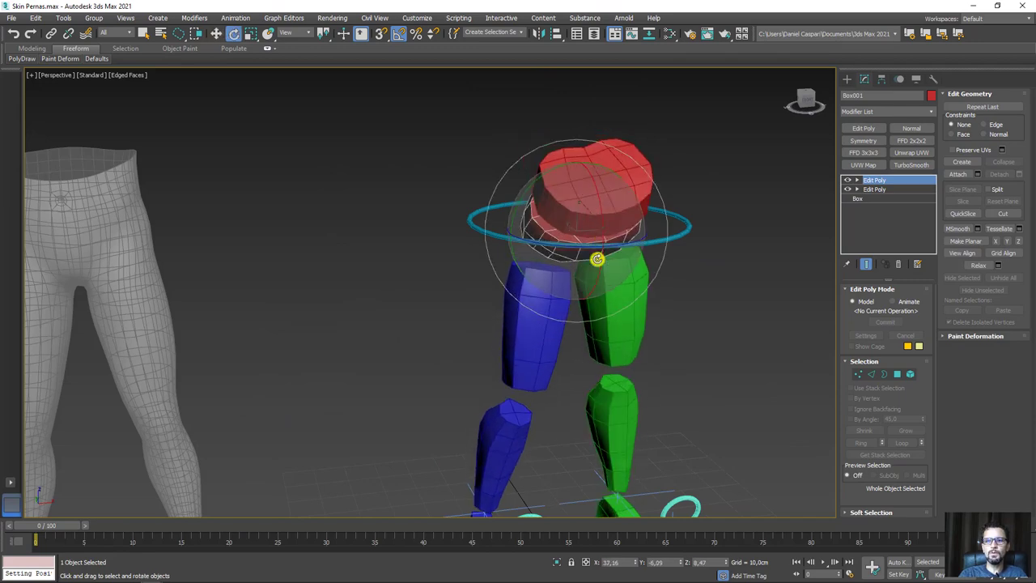
right_click(597, 257)
Step: Link Box009 to a parent and move hip ring Circle003 to test the leg bend
left_click(51, 33)
mouse_move(615, 159)
left_mouse_down()
mouse_move(727, 168)
mouse_move(625, 184)
left_mouse_up()
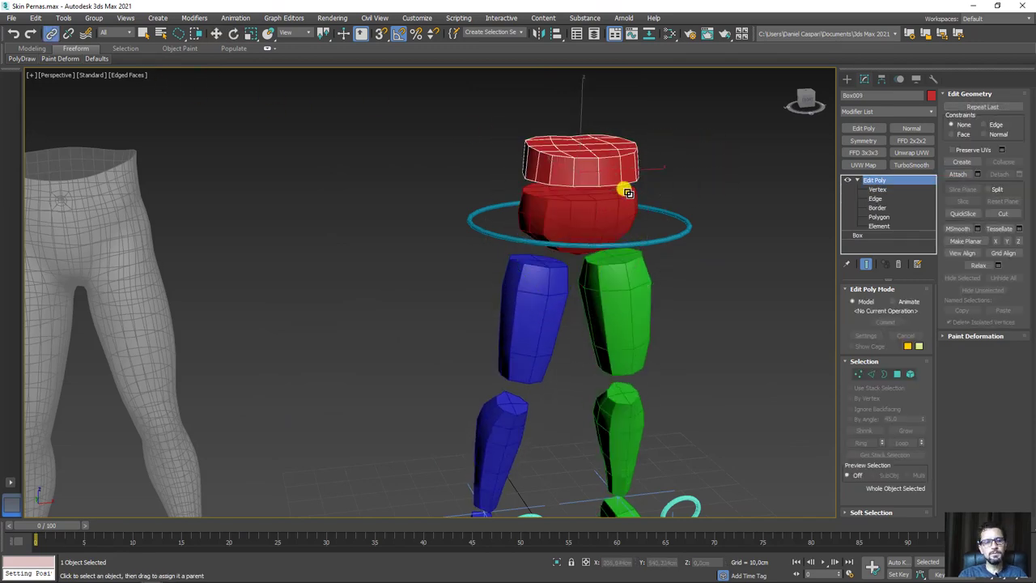
left_click(687, 224)
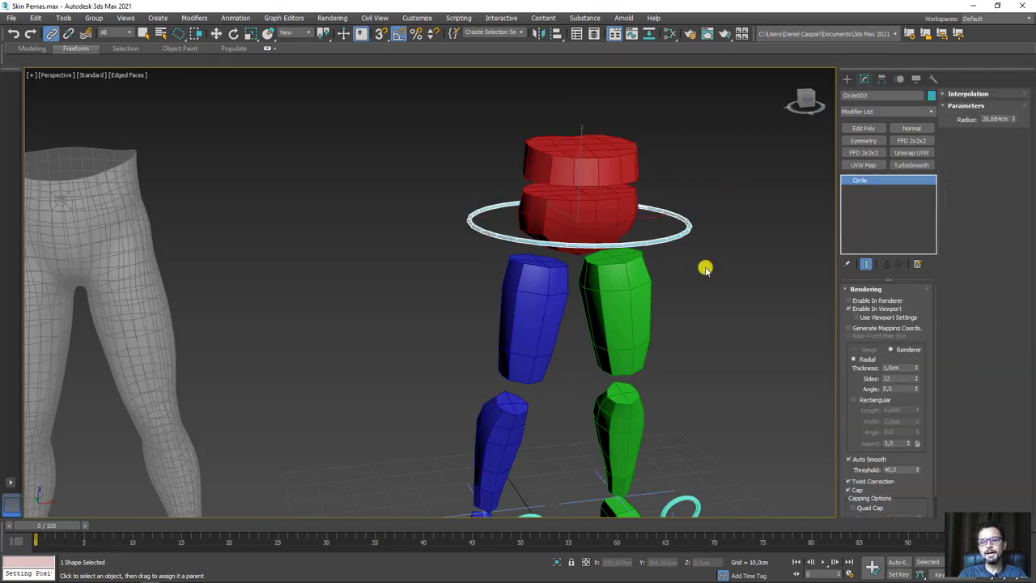
scroll(700, 269, "down", 3)
scroll(675, 272, "down", 2)
key("w")
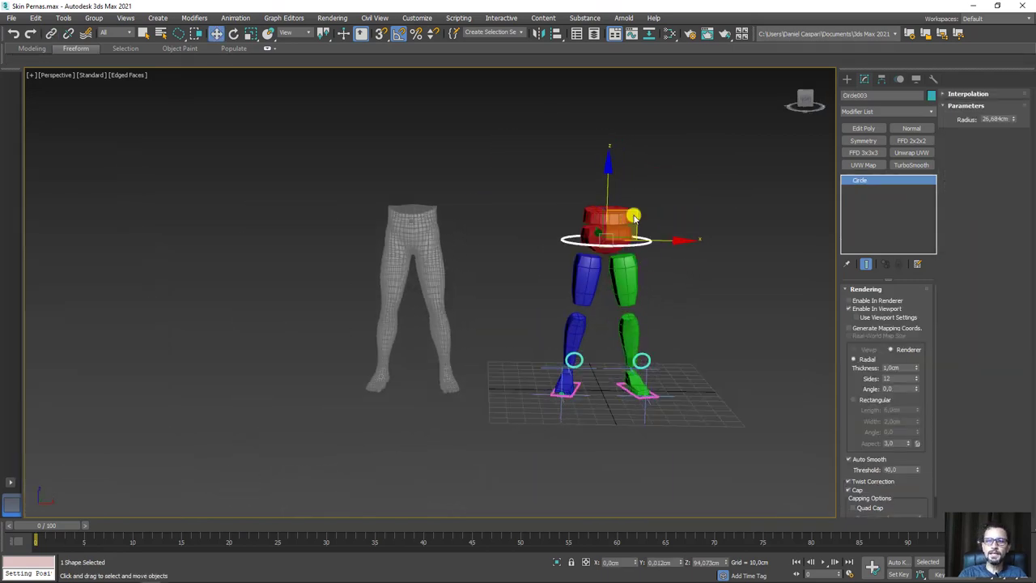
mouse_move(634, 217)
left_mouse_down()
mouse_move(655, 268)
mouse_move(625, 206)
mouse_move(678, 267)
mouse_move(613, 211)
mouse_move(643, 173)
mouse_move(647, 234)
mouse_move(631, 254)
mouse_move(627, 145)
mouse_move(648, 267)
mouse_move(641, 206)
left_mouse_up()
middle_click_drag(518, 259, 529, 272, "alt")
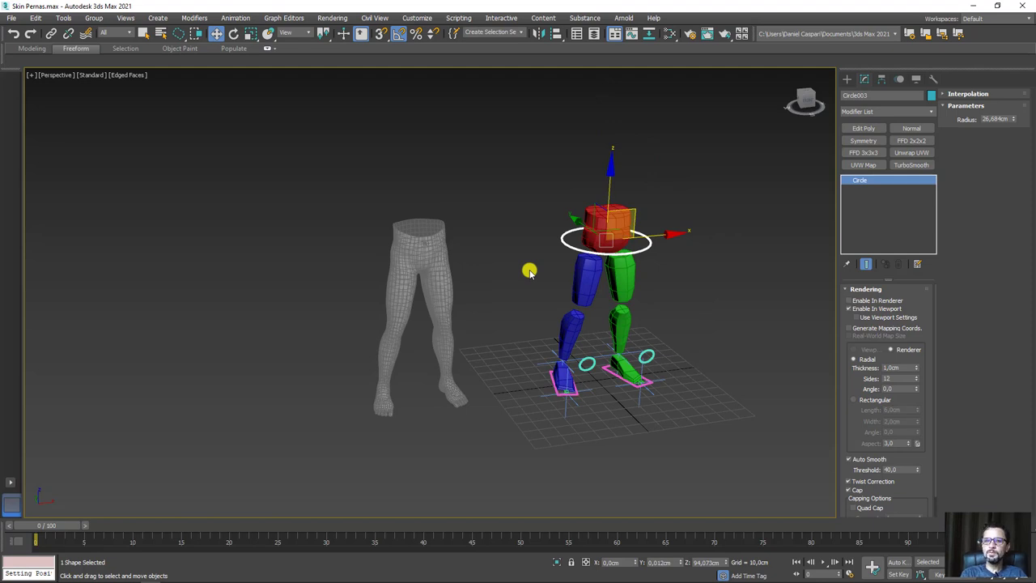
left_click_drag(502, 172, 351, 259)
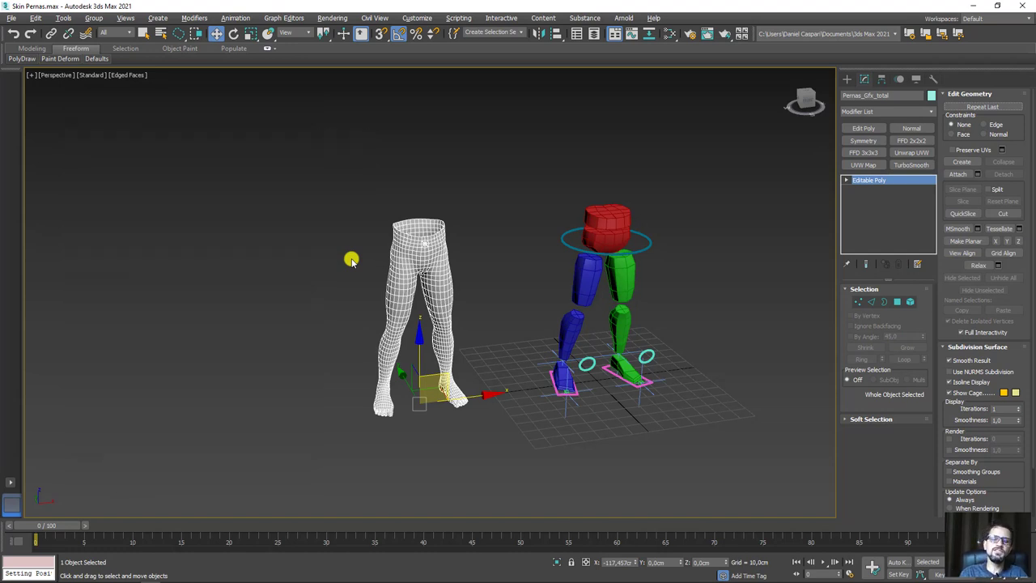
Step: Reset the legs mesh to X 0 and make it see-through to show the bones
right_click(636, 562)
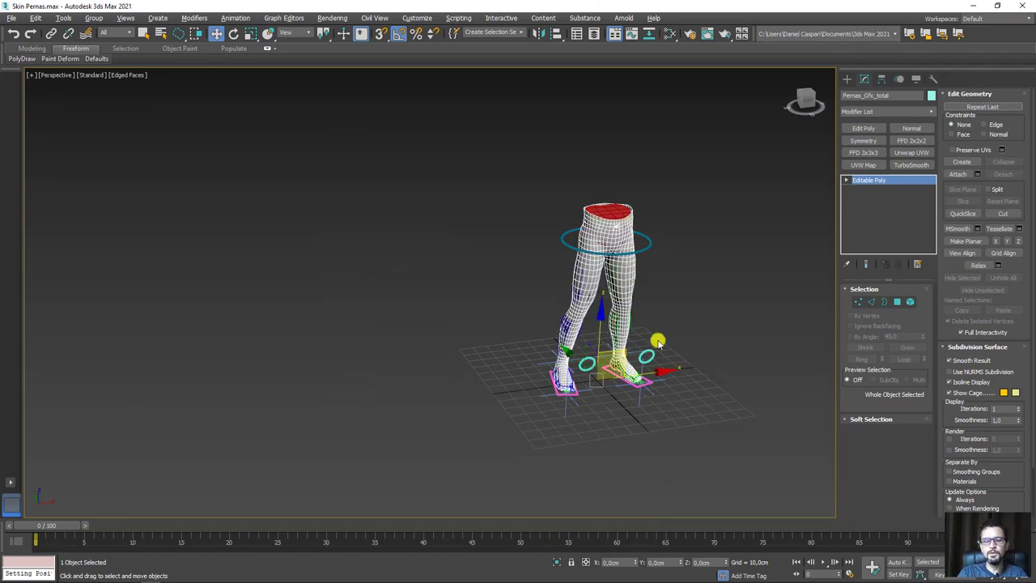
scroll(654, 343, "up", 1)
scroll(534, 248, "up", 5)
middle_click_drag(810, 303, 544, 289, "alt")
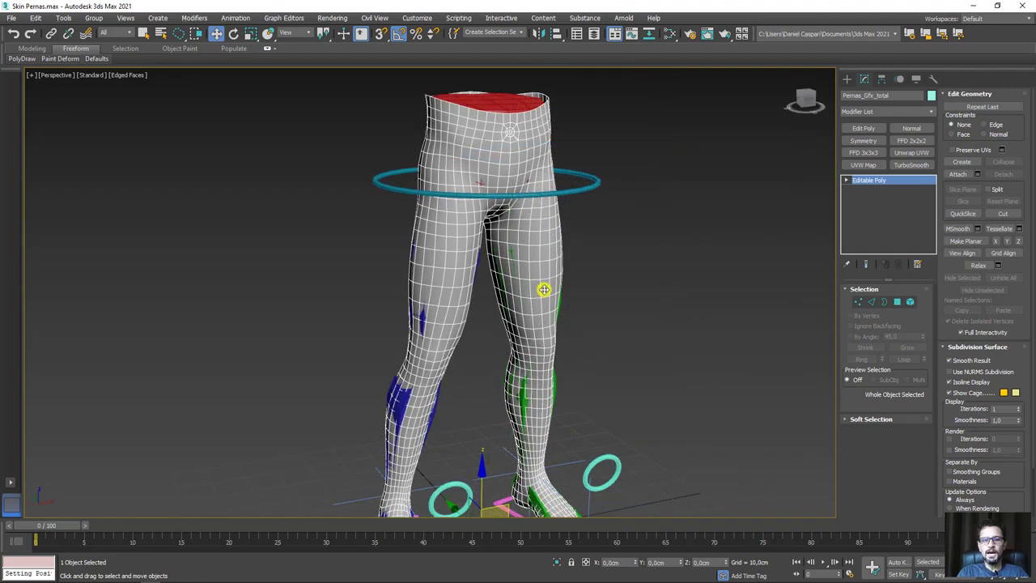
key("alt+x")
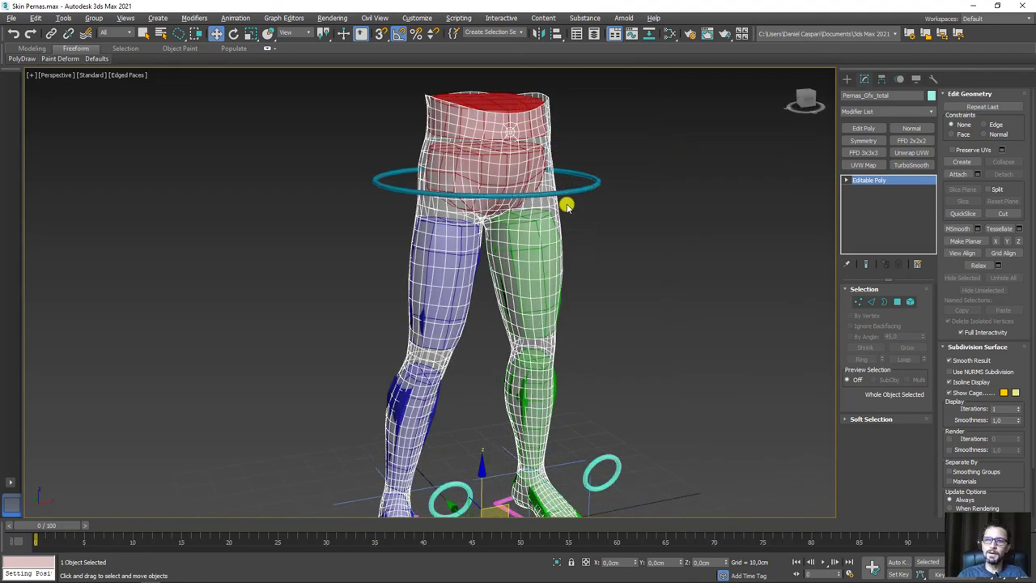
middle_click_drag(596, 203, 548, 167, "alt")
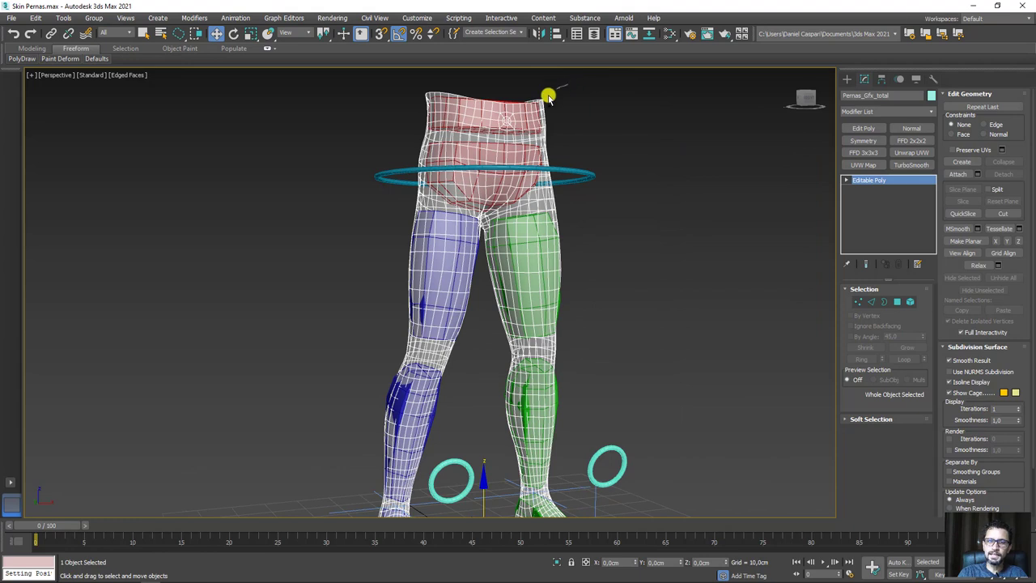
Step: Isolate the rig's bones and foot controls, then end isolation with the legs mesh selected
left_click(593, 170, "ctrl")
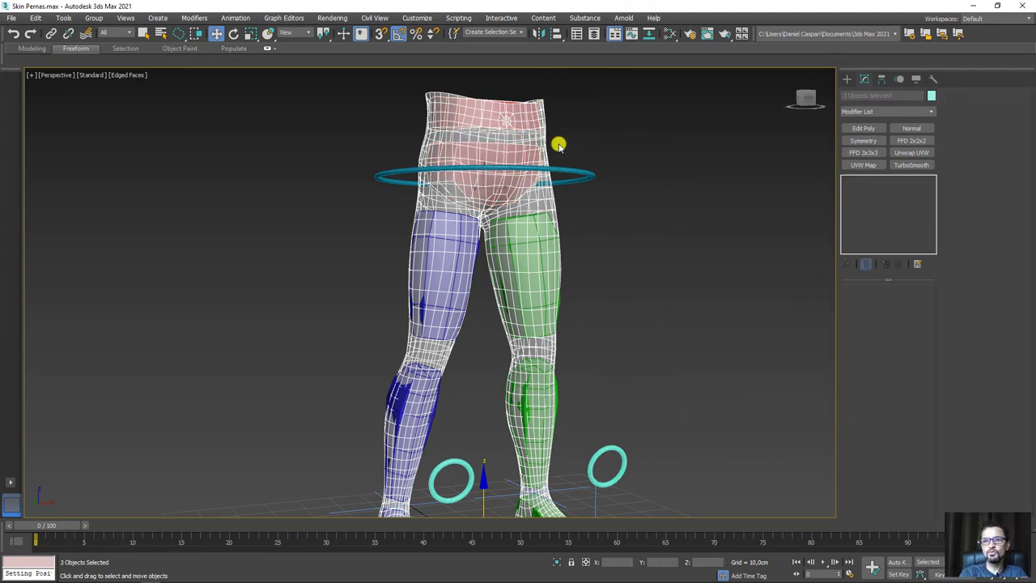
left_click_drag(608, 297, 591, 385)
mouse_move(591, 385)
middle_mouse_down("alt")
mouse_move(555, 201)
mouse_move(549, 275)
middle_mouse_up("alt")
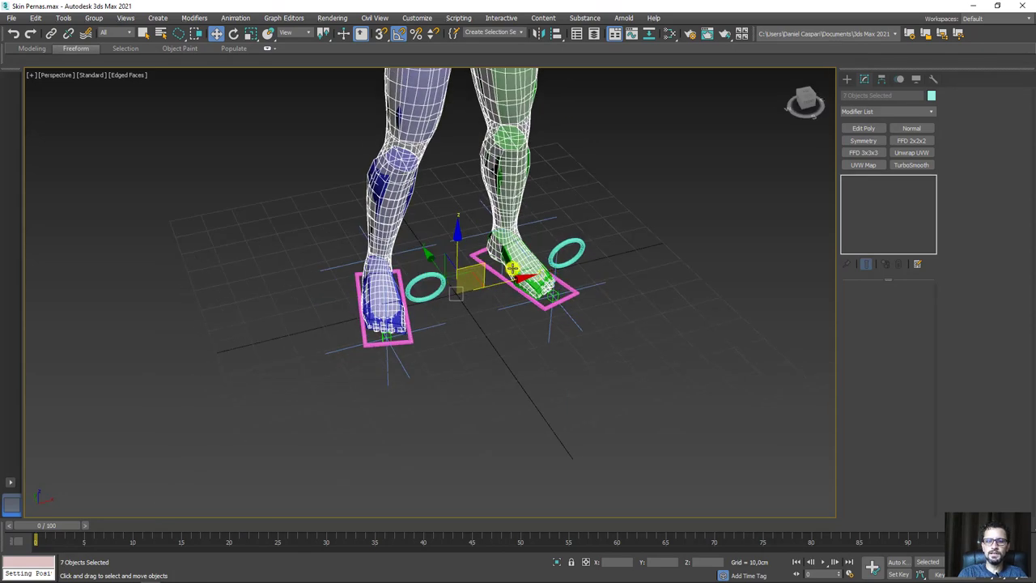
left_click(436, 285, "ctrl")
left_click(398, 312, "ctrl")
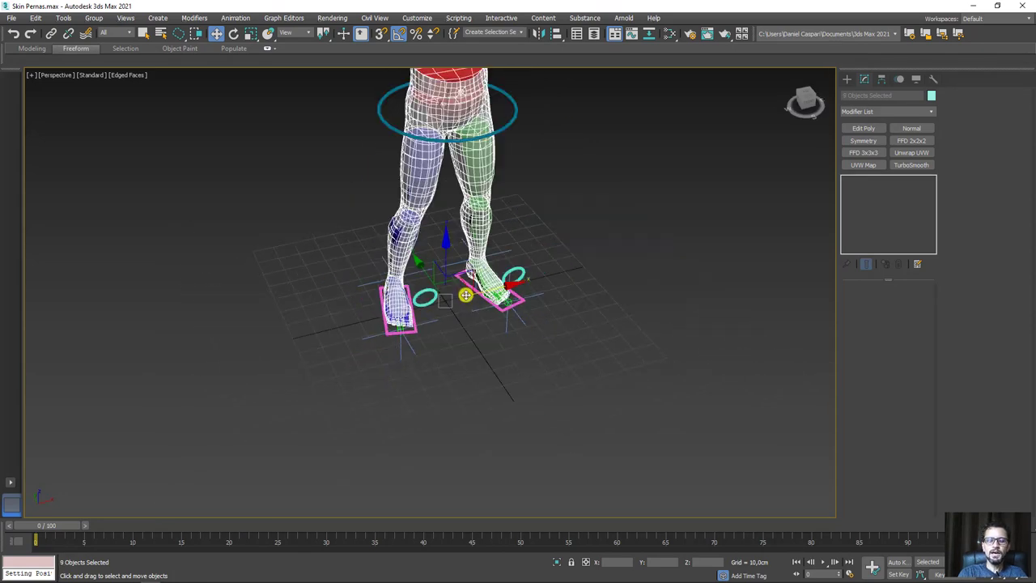
scroll(418, 315, "down", 5)
left_click(557, 561)
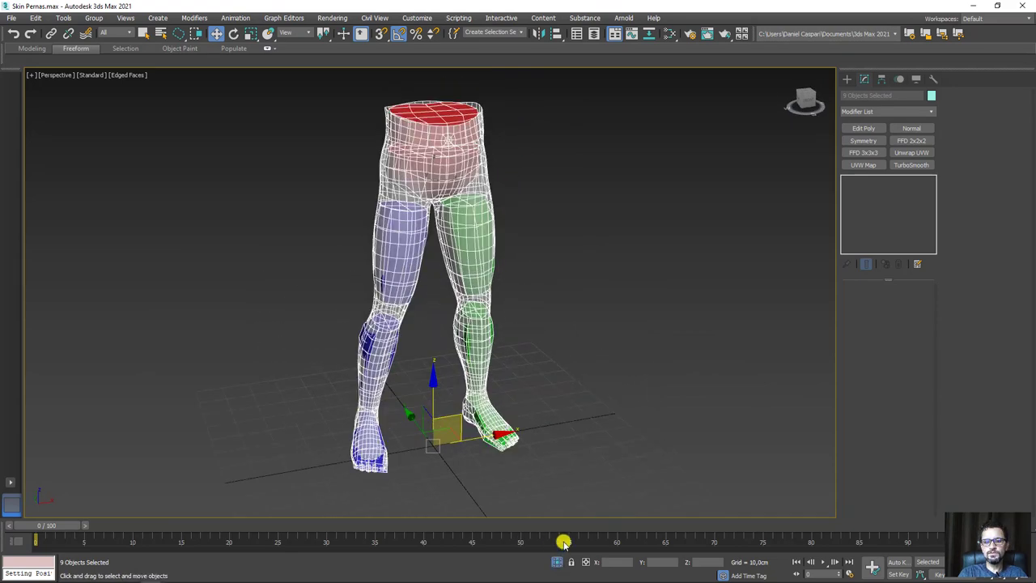
left_click(609, 489)
left_click(470, 306)
key("alt+q")
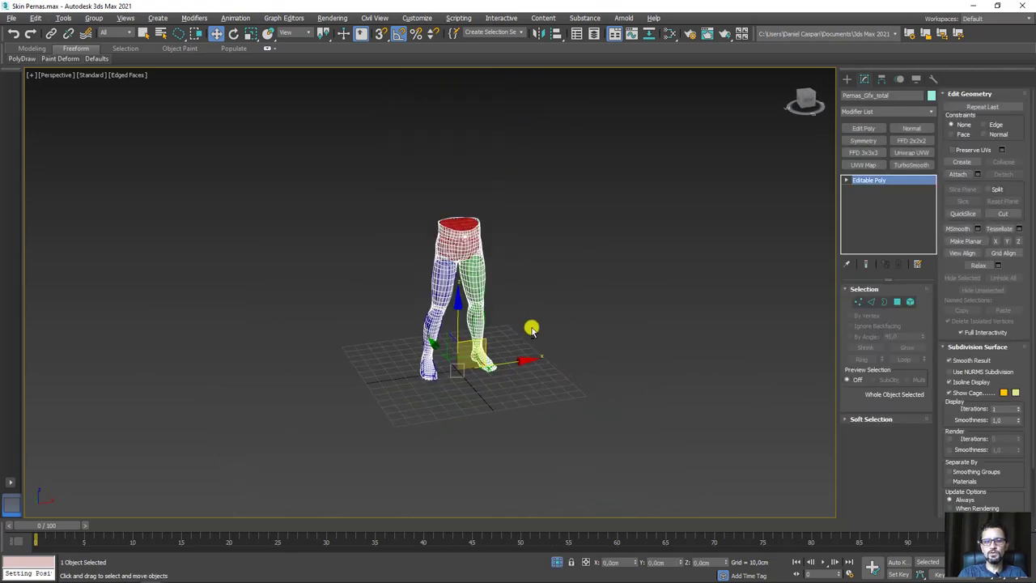
Step: Test-move the legs mesh off the bones, undo it, and bring up the Modifier List
left_click_drag(513, 370, 388, 371)
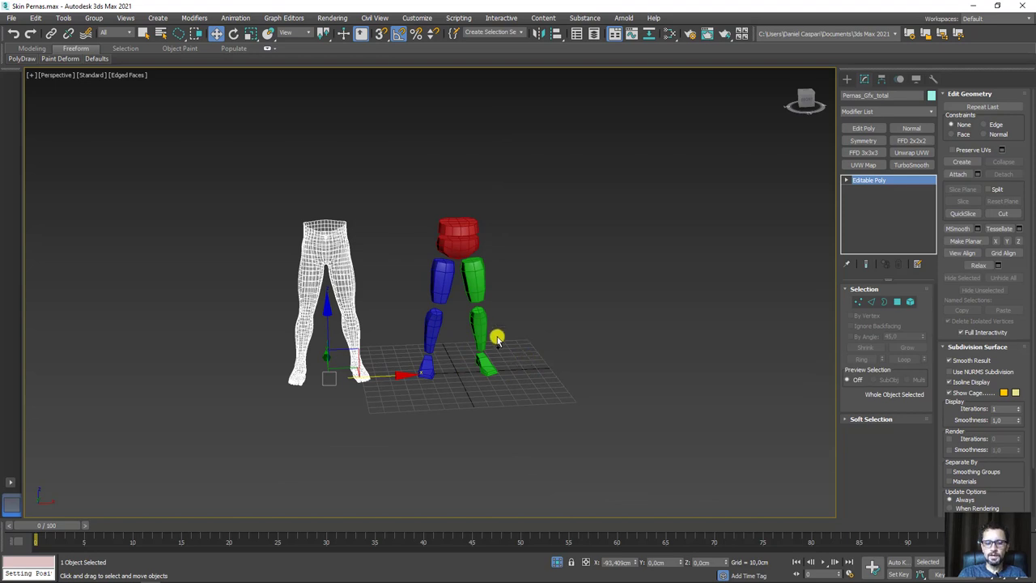
key("ctrl+z")
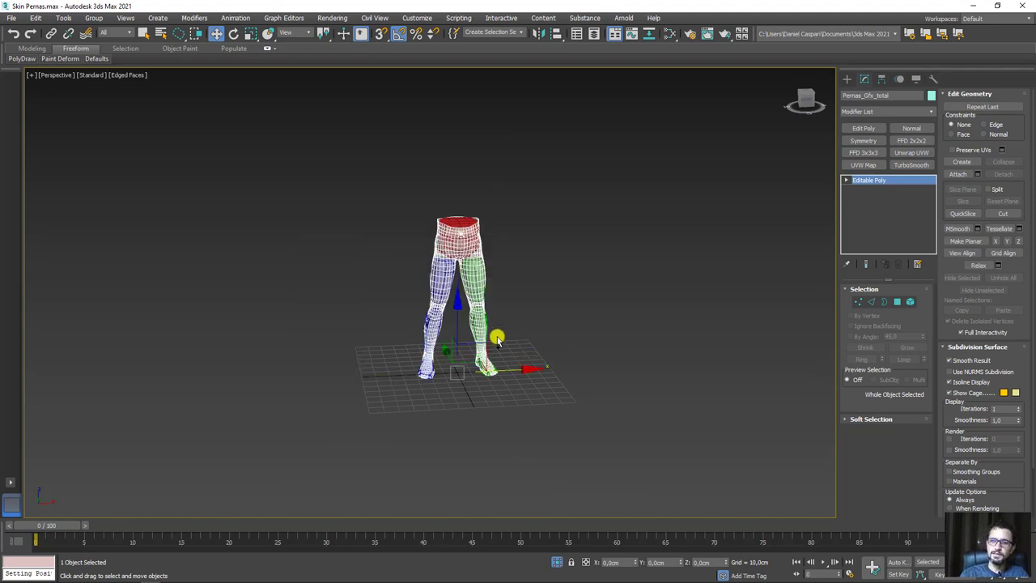
scroll(497, 339, "up", 2)
scroll(518, 271, "up", 3)
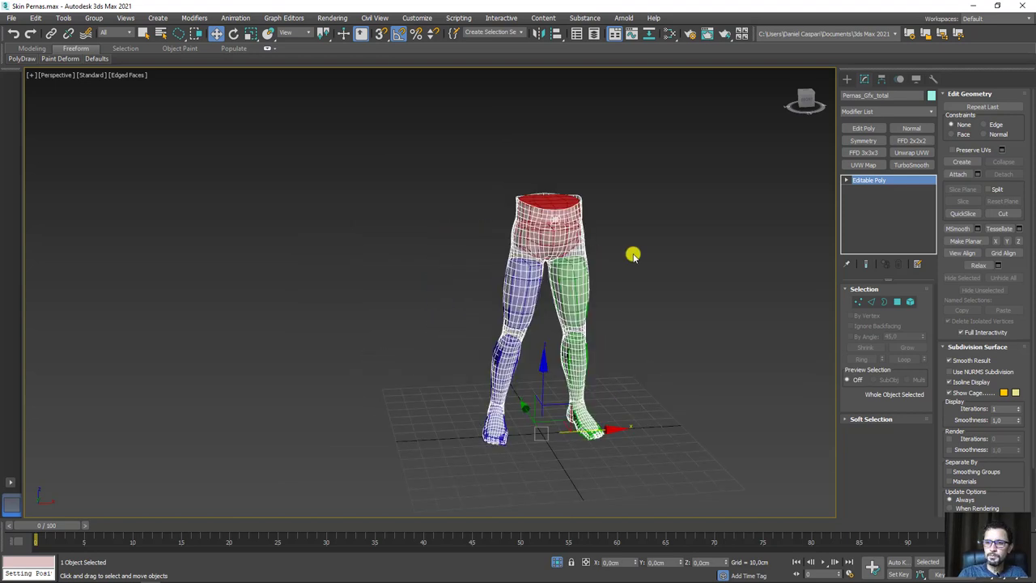
scroll(632, 255, "up", 3)
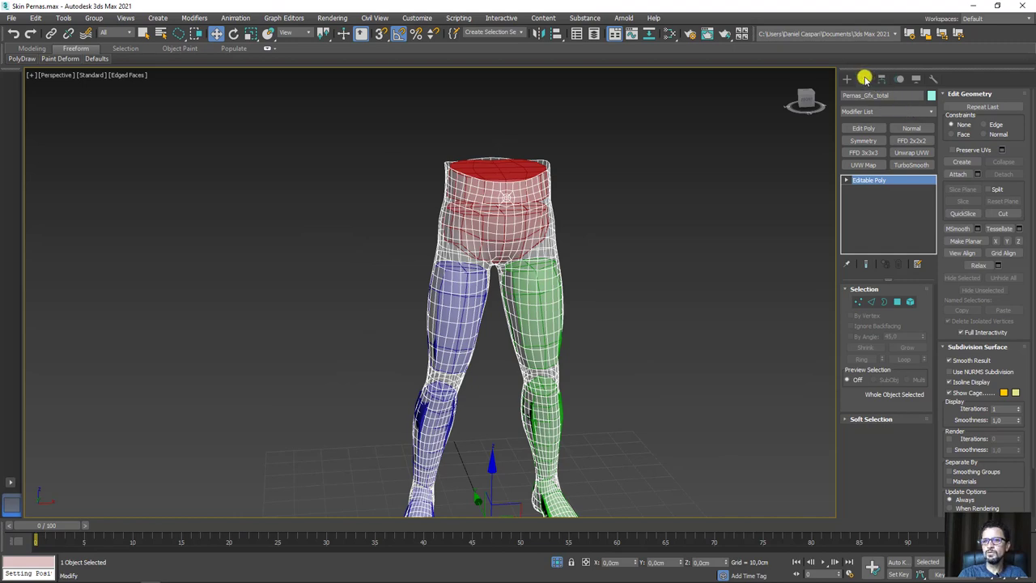
mouse_move(704, 195)
middle_mouse_down("alt")
mouse_move(552, 312)
mouse_move(477, 414)
middle_mouse_up("alt")
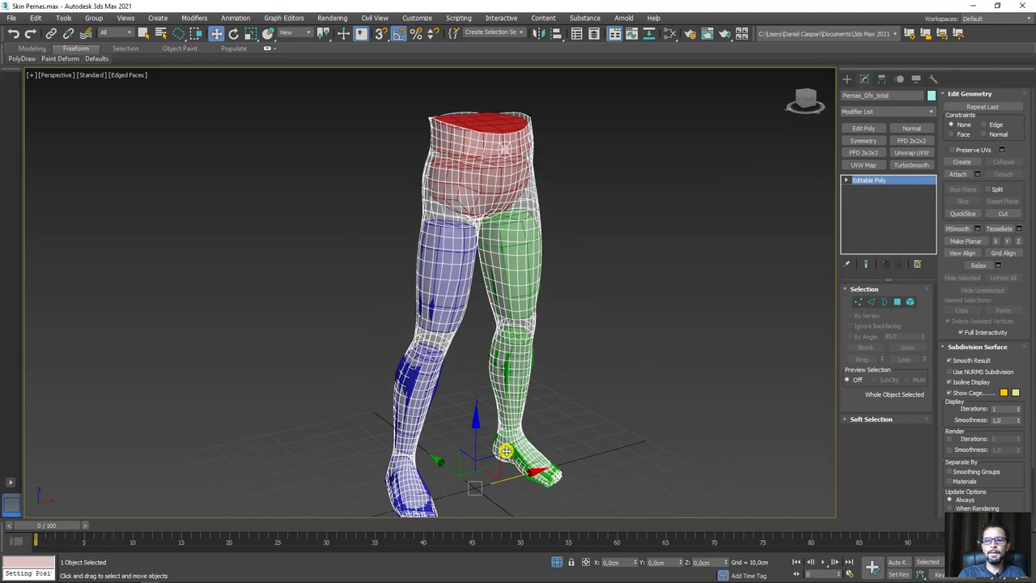
left_click_drag(518, 445, 535, 413)
key("ctrl+z")
middle_click_drag(535, 414, 620, 317, "alt")
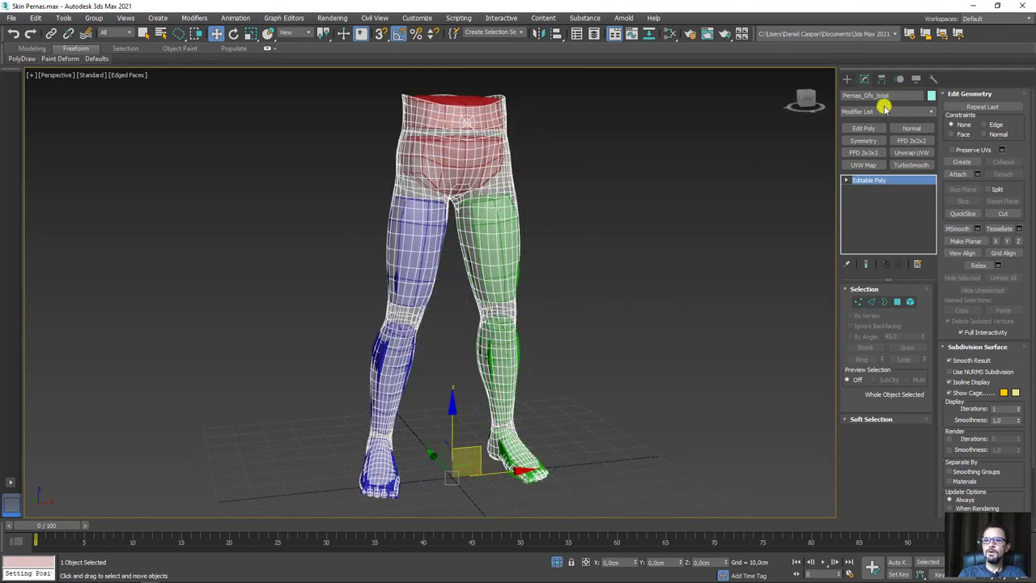
left_click(891, 111)
left_click_drag(933, 154, 947, 435)
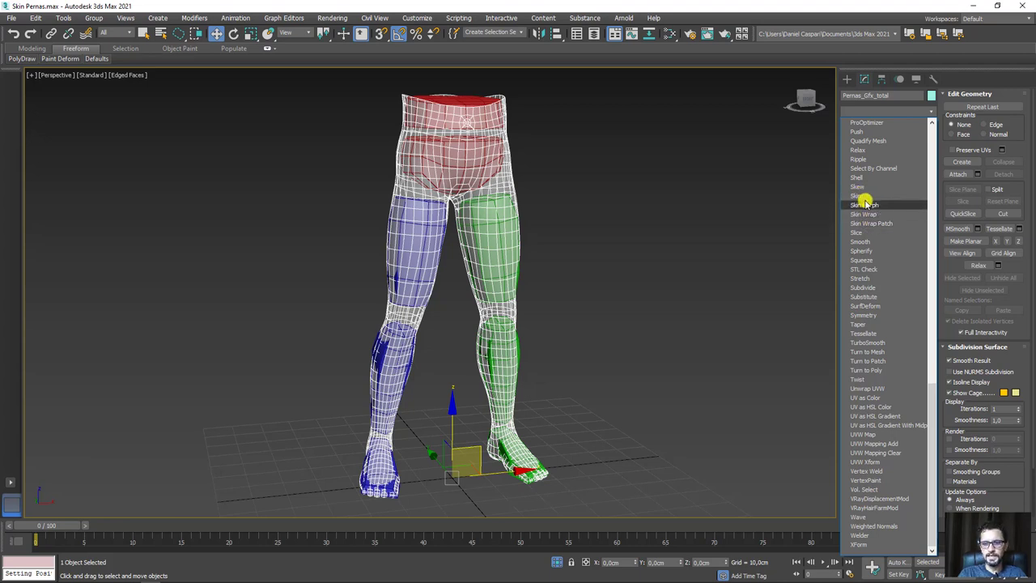
Step: Apply a Skin modifier to the legs mesh, then test-move it aside and undo
left_click(862, 197)
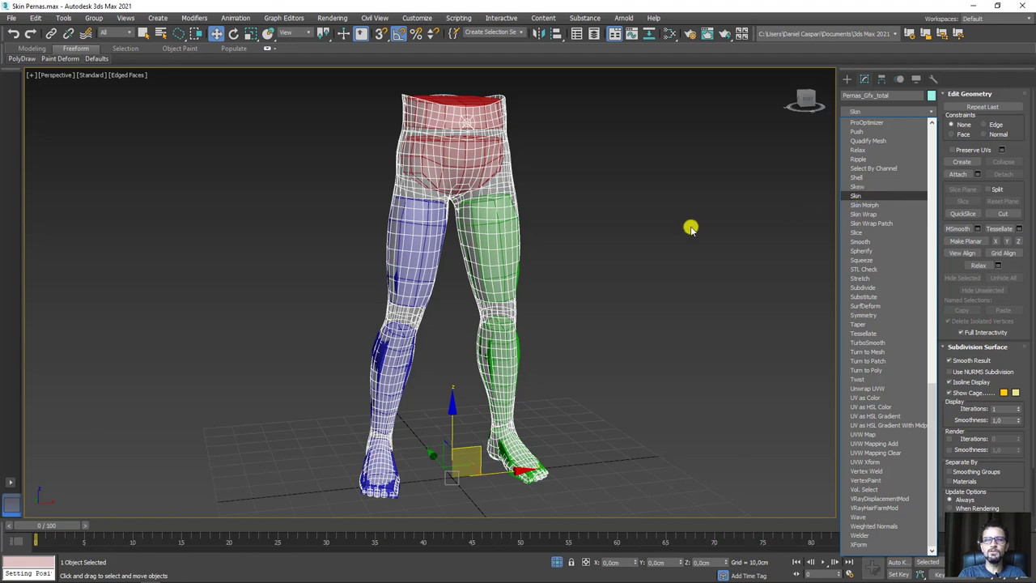
scroll(623, 304, "down", 3)
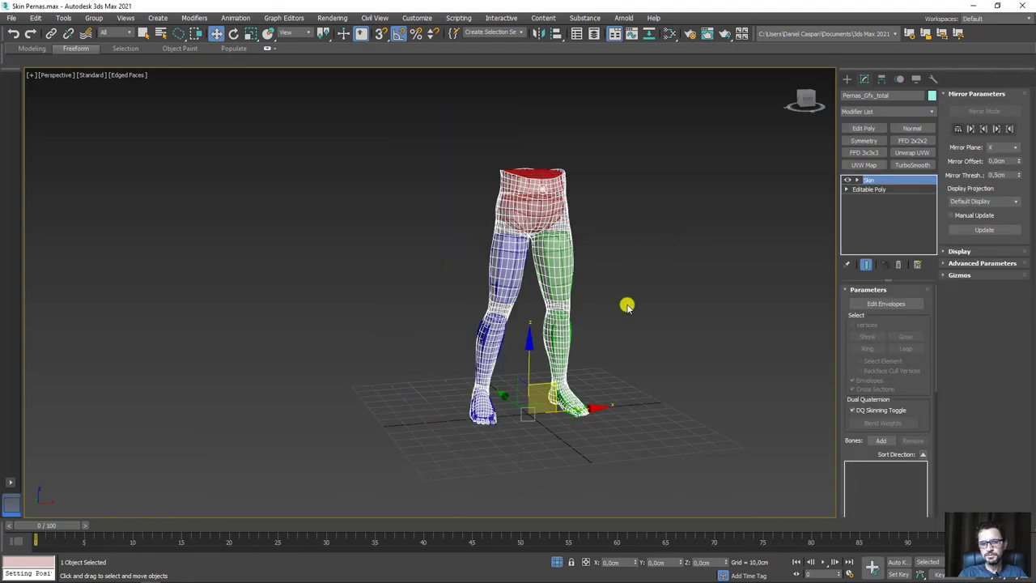
left_click_drag(581, 411, 687, 404)
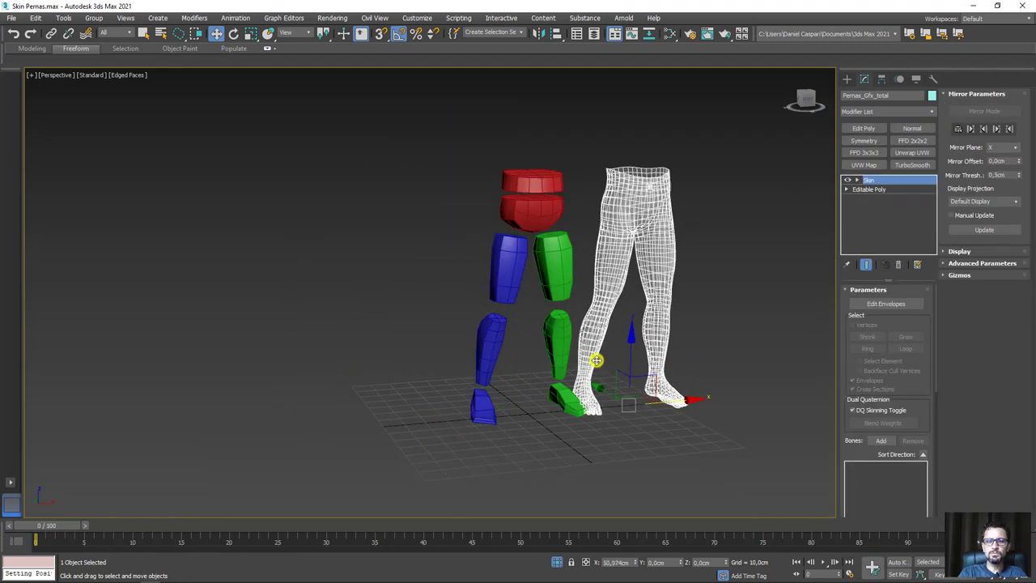
key("ctrl+z")
middle_click_drag(645, 287, 583, 277, "alt")
scroll(583, 278, "up", 3)
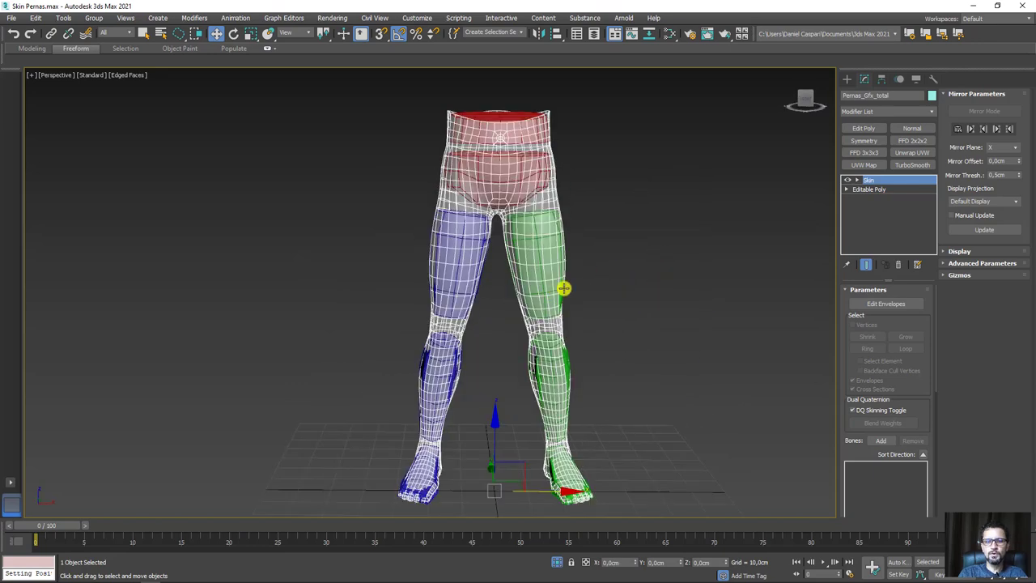
Step: Test-move the green thigh bone, undo it, and reselect the legs skin mesh
left_click(561, 290)
left_click_drag(578, 187, 638, 187)
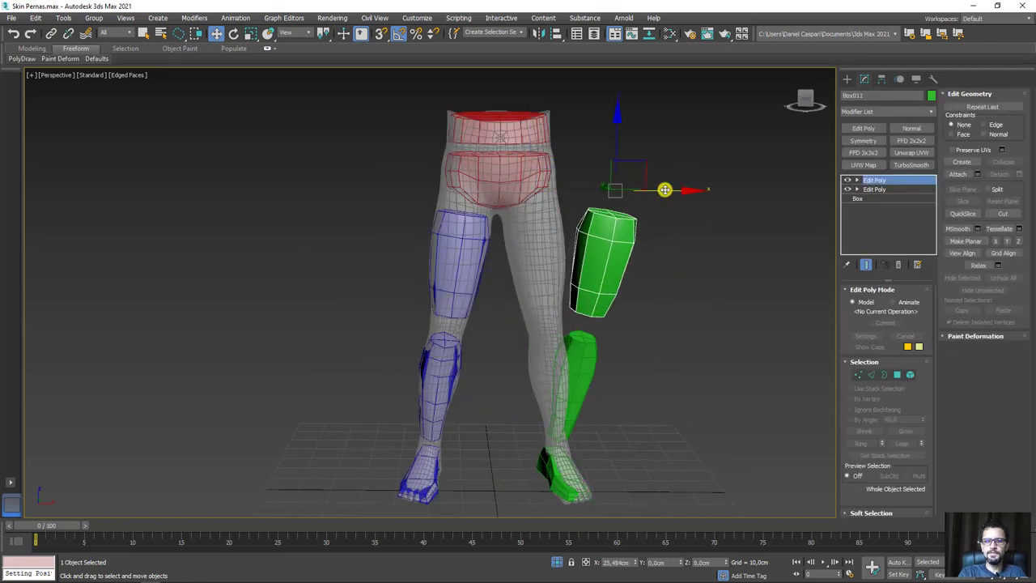
key("ctrl+z")
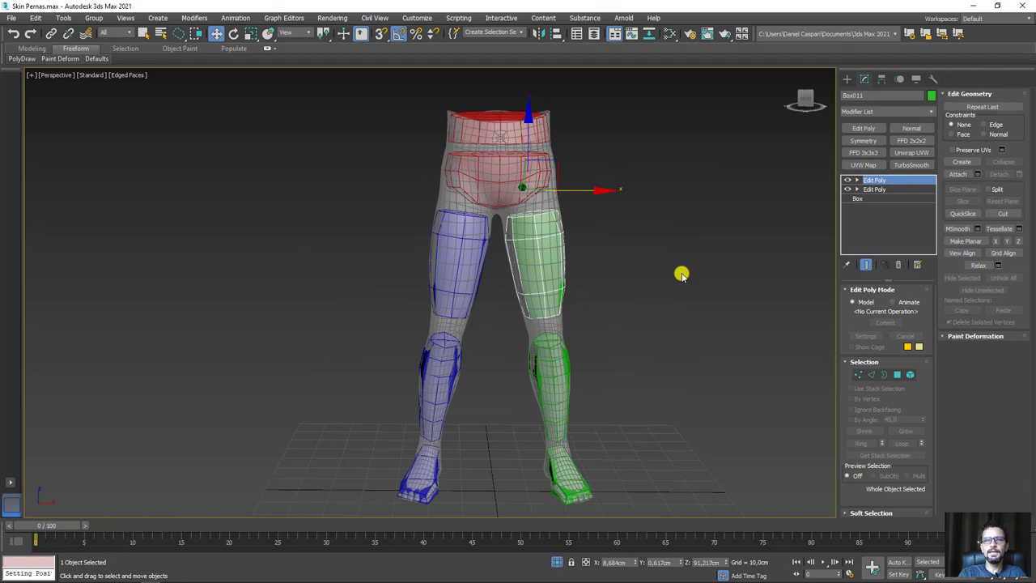
left_click(542, 203)
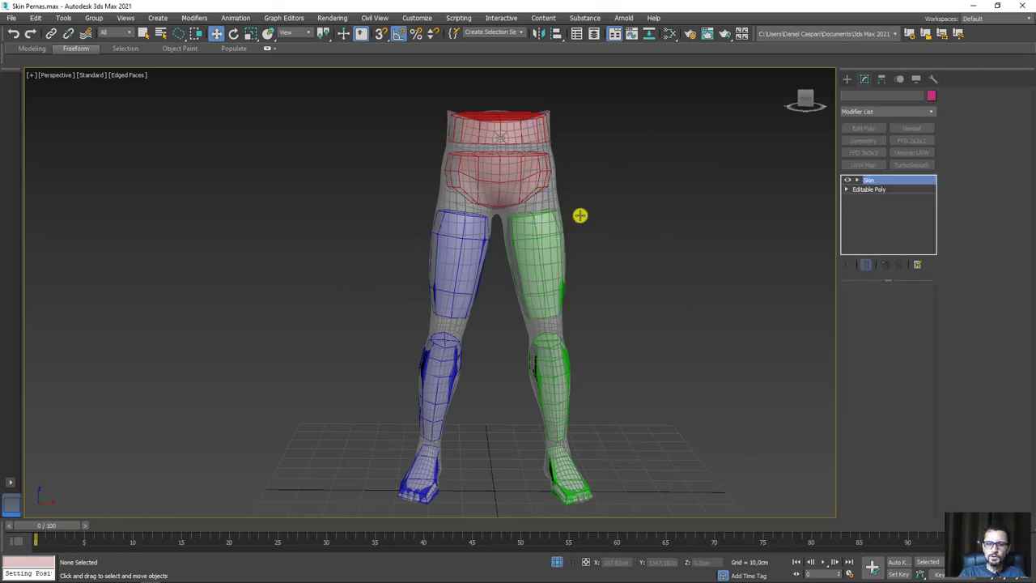
scroll(650, 234, "up", 2)
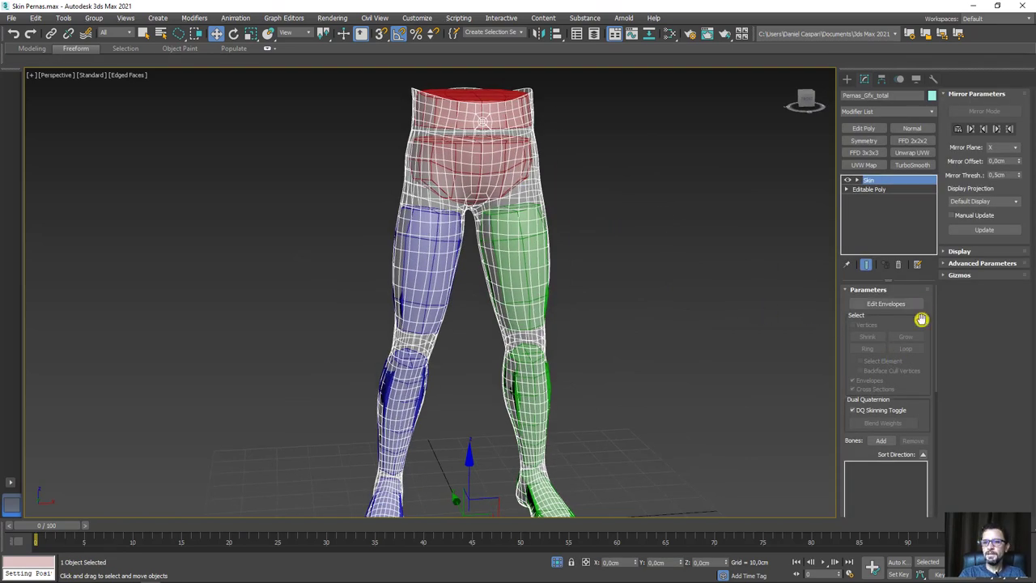
scroll(918, 275, "down", 5)
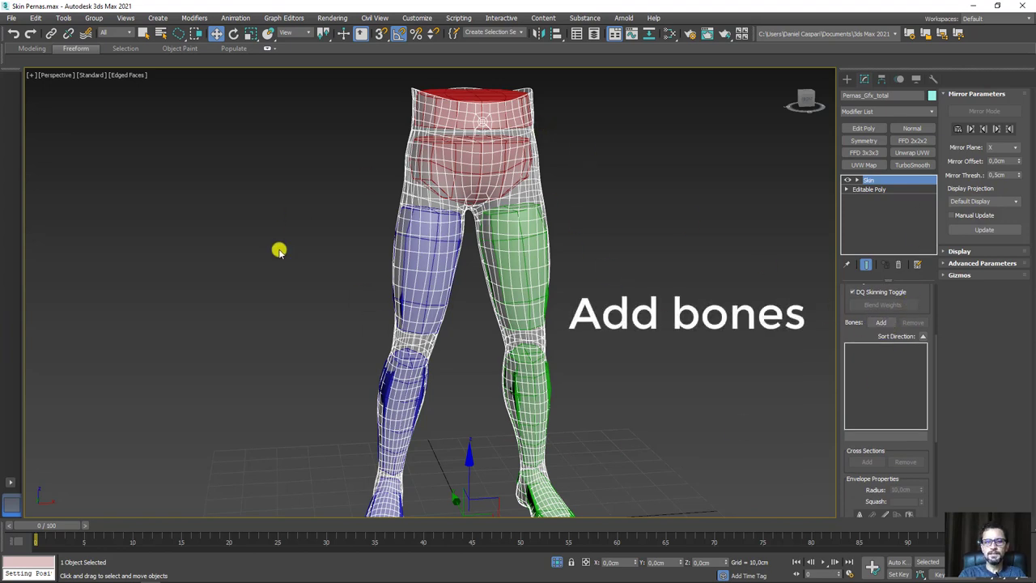
scroll(310, 397, "down", 2)
scroll(324, 385, "down", 3)
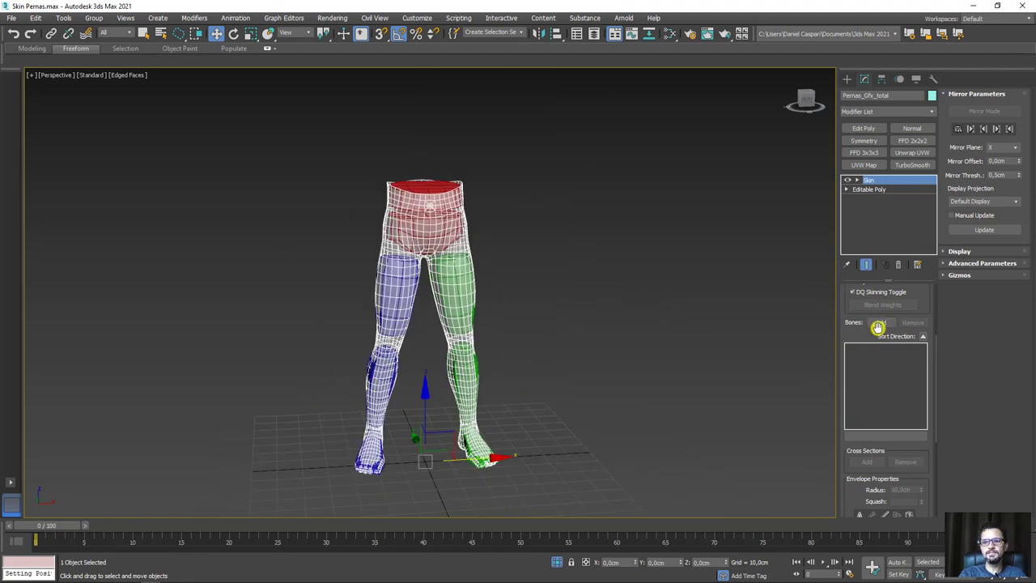
Step: Add Box001 through Box013 from the default layer as bones of the Skin modifier
left_click(882, 324)
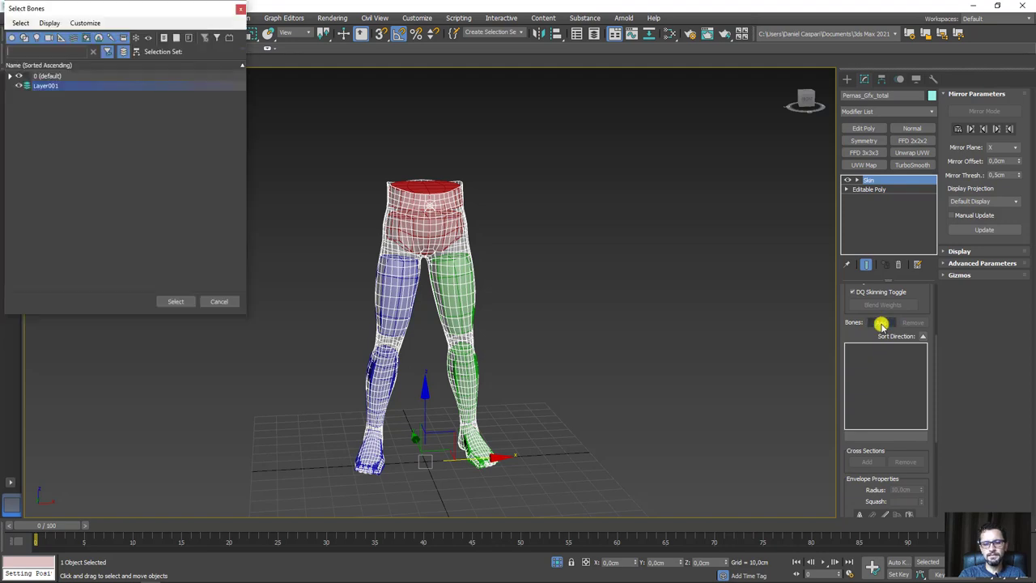
left_click(10, 77)
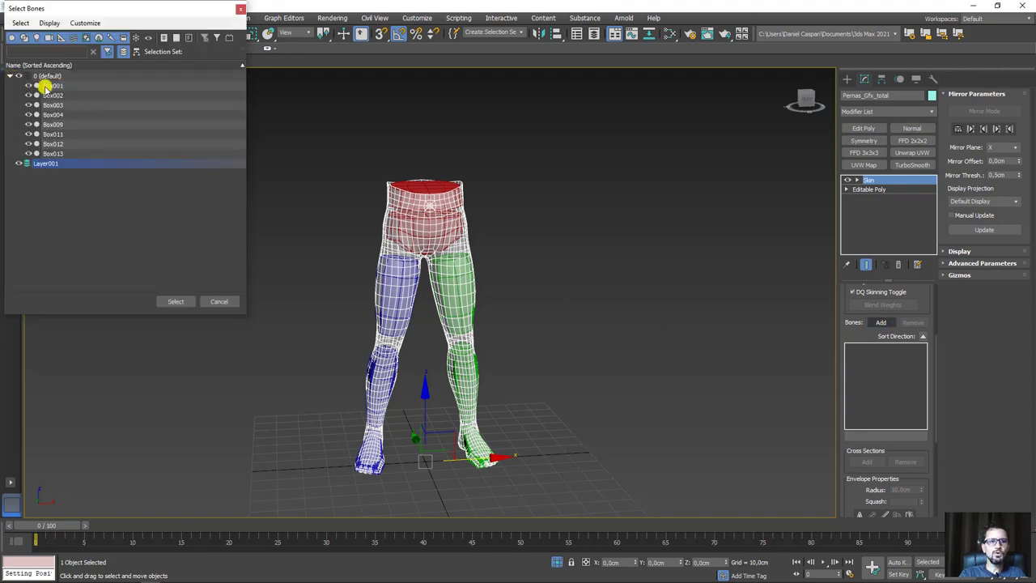
left_click(54, 85)
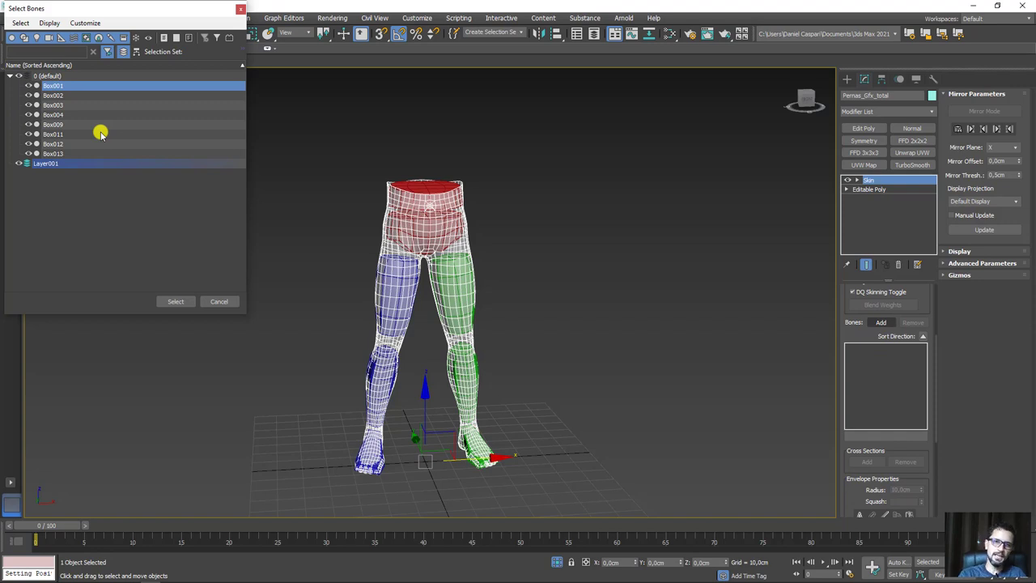
left_click(53, 153, "shift")
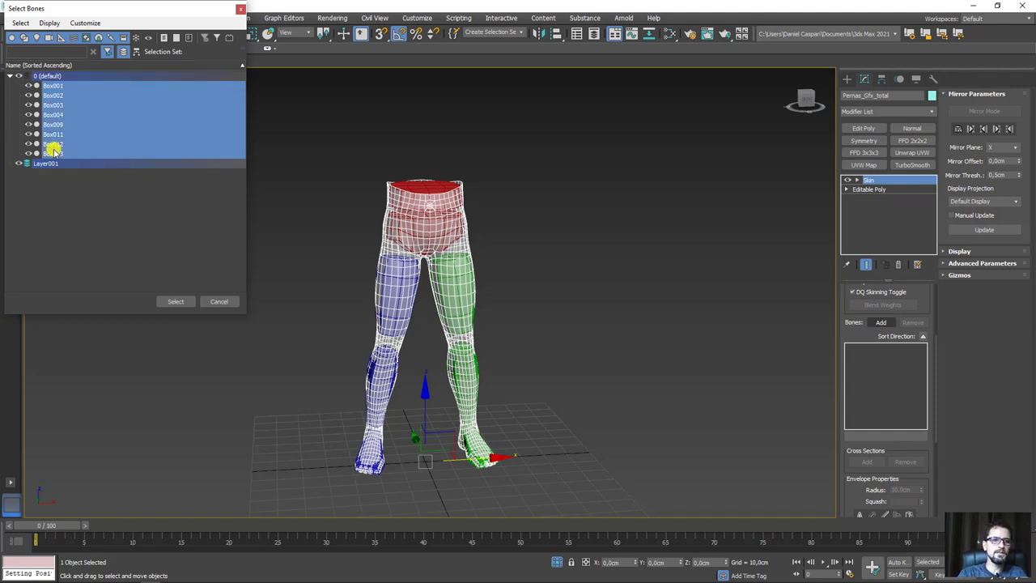
left_click(176, 301)
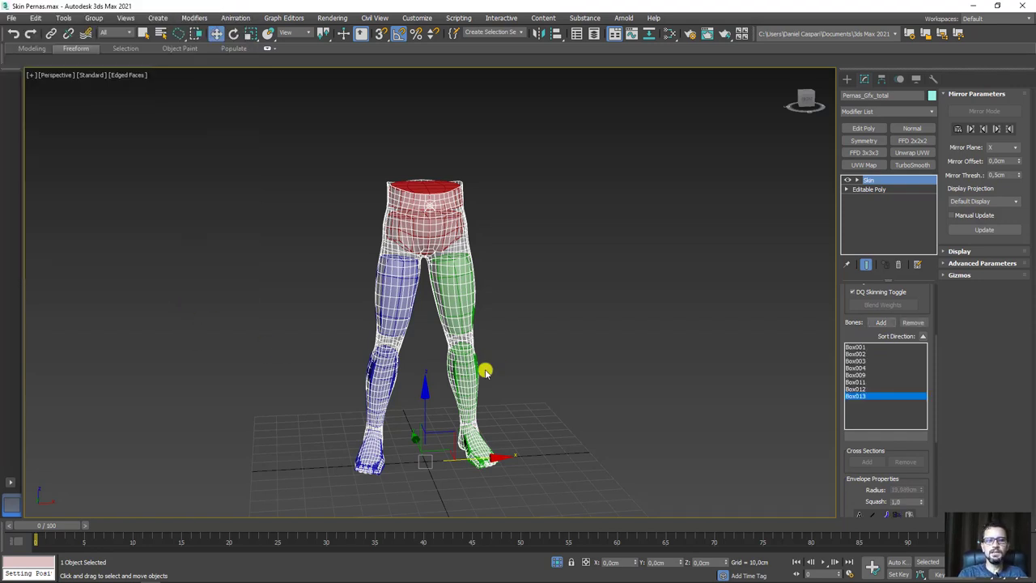
Step: Drag the green thigh bone Box011 to test skin deformation, then cancel the move to restore it
middle_click_drag(607, 351, 592, 343, "alt")
left_click(492, 312)
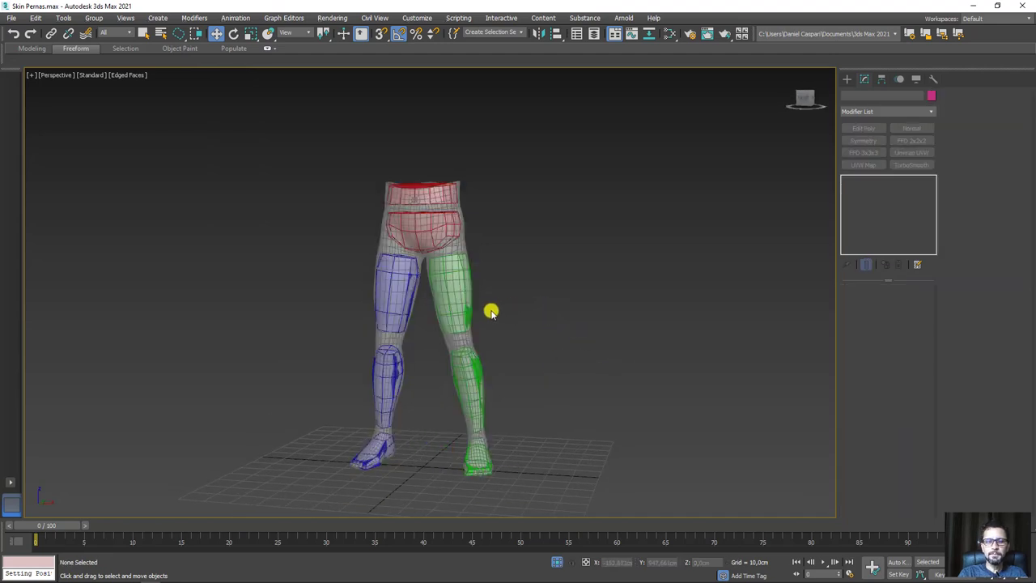
left_click(470, 312)
scroll(474, 315, "up", 3)
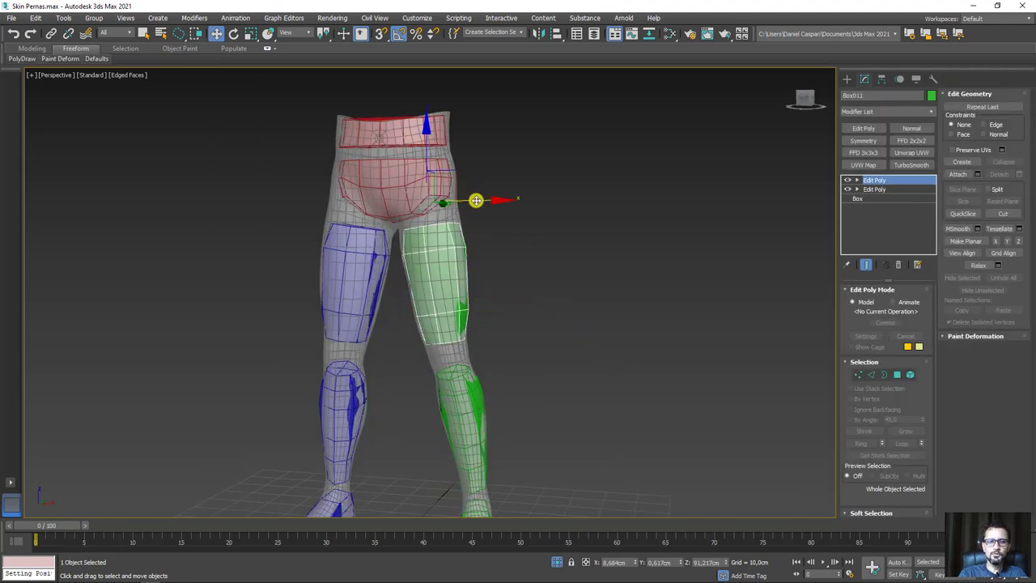
mouse_move(474, 200)
left_mouse_down()
mouse_move(718, 211)
mouse_move(565, 225)
mouse_move(851, 224)
mouse_move(529, 248)
mouse_move(564, 310)
mouse_move(707, 298)
left_mouse_up()
right_click(708, 297)
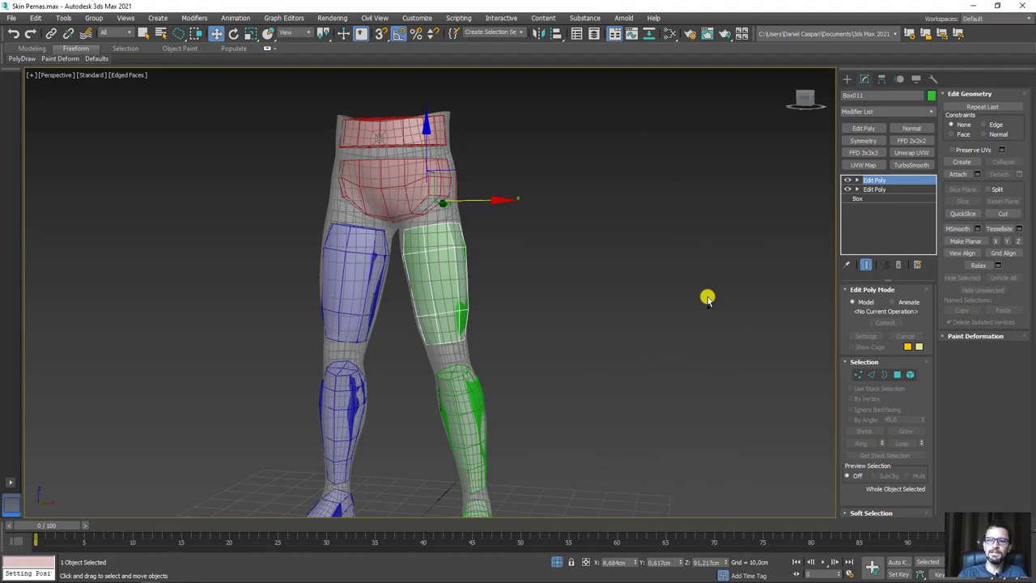
scroll(574, 388, "down", 1)
scroll(578, 391, "down", 2)
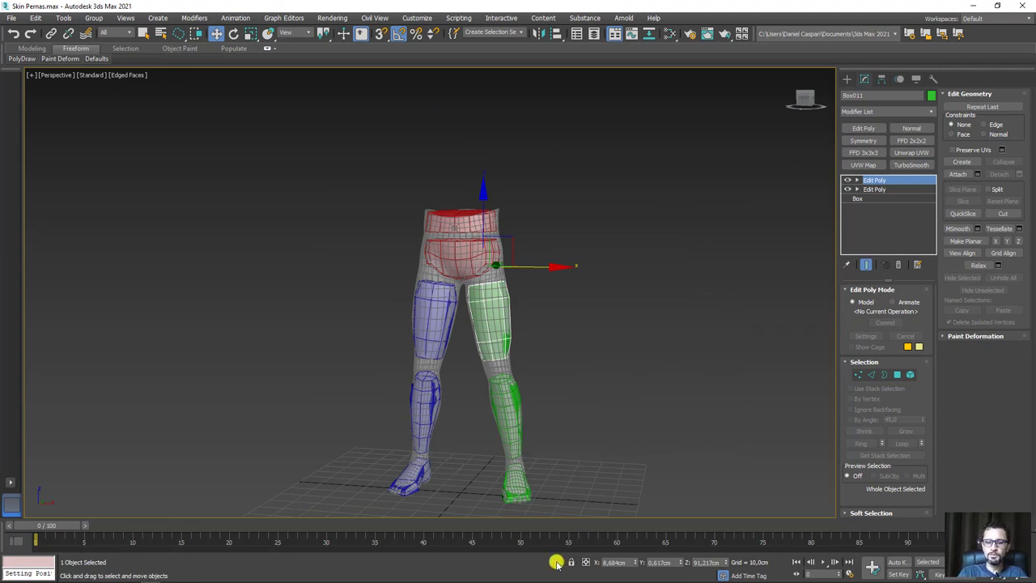
mouse_move(597, 465)
middle_mouse_down("alt")
mouse_move(620, 451)
mouse_move(470, 425)
middle_mouse_up("alt")
Step: Select the pink foot control, switch to Local coordinates, and turn on Auto Key at frame 30
left_click(484, 429)
left_click(300, 33)
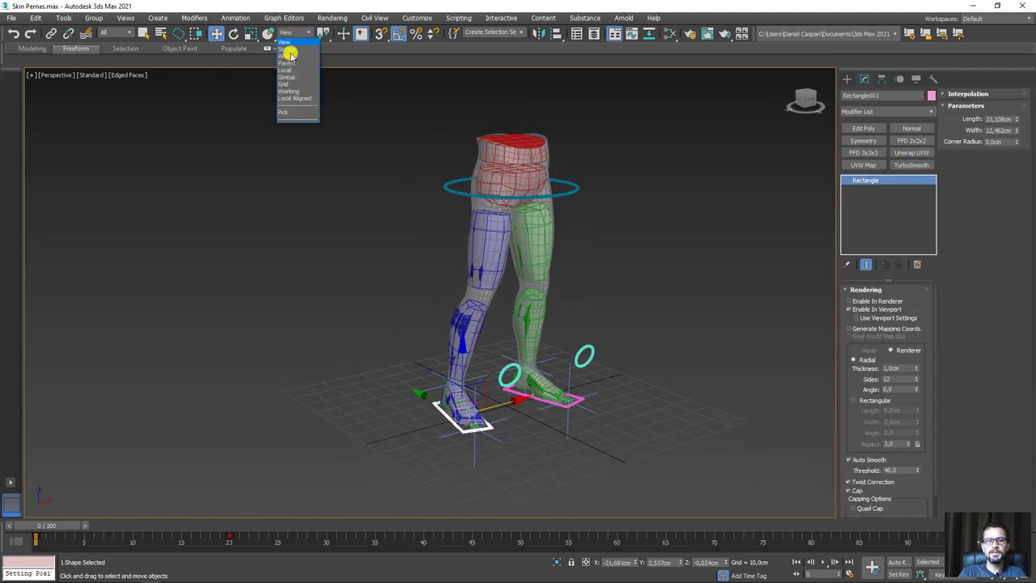
left_click(289, 70)
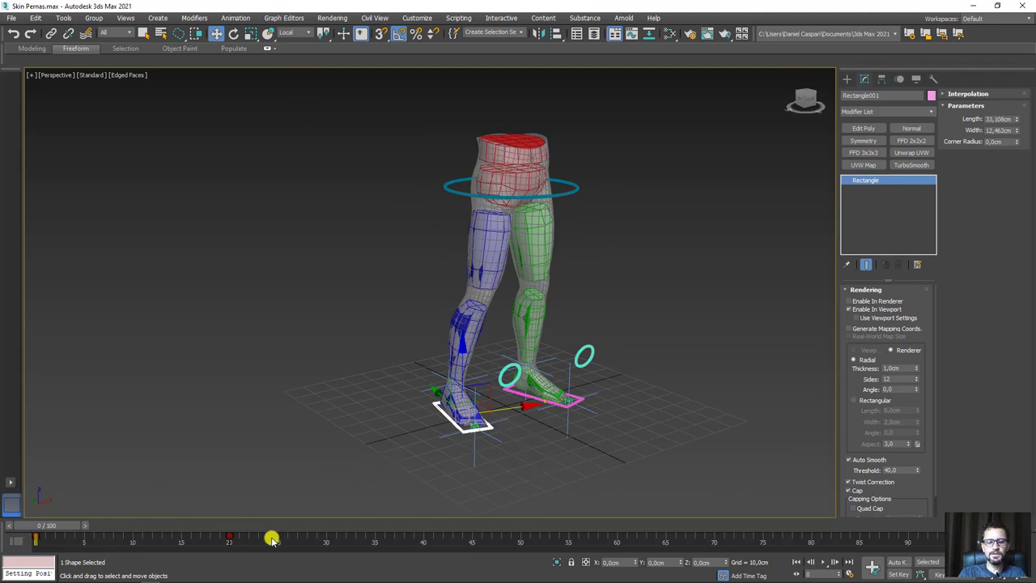
mouse_move(272, 539)
left_mouse_down()
mouse_move(66, 527)
mouse_move(388, 530)
mouse_move(326, 530)
left_mouse_up()
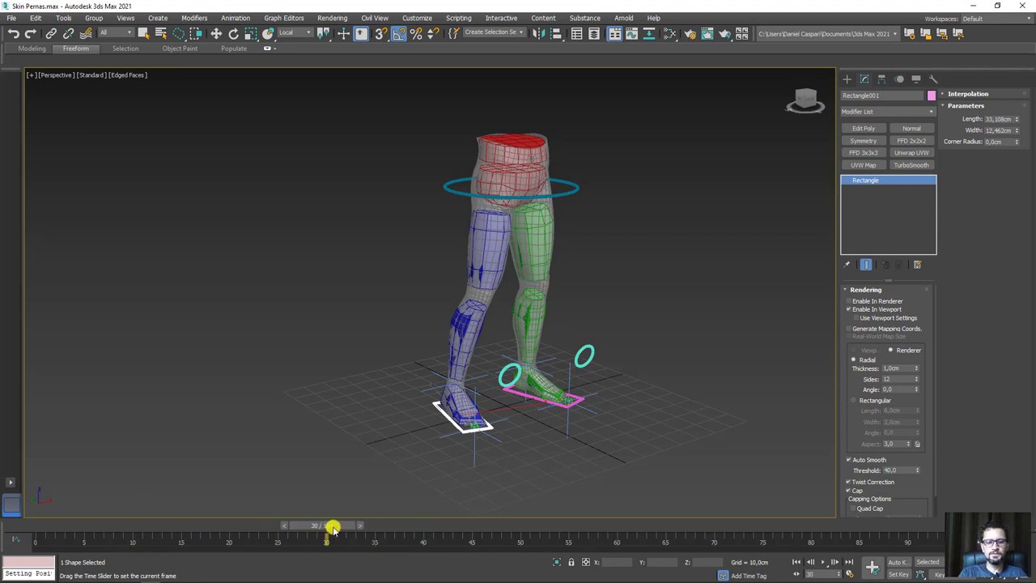
key("w")
left_click(895, 561)
Step: Lift the foot control up and forward, tilt it, and slide it along X to bend the knee
mouse_move(573, 489)
middle_mouse_down("alt")
mouse_move(486, 478)
mouse_move(504, 454)
mouse_move(488, 465)
middle_mouse_up("alt")
mouse_move(440, 388)
left_mouse_down()
mouse_move(507, 336)
mouse_move(515, 298)
mouse_move(495, 227)
mouse_move(536, 231)
left_mouse_up()
key("e")
mouse_move(537, 232)
middle_mouse_down("alt")
mouse_move(558, 264)
mouse_move(497, 247)
mouse_move(564, 282)
middle_mouse_up("alt")
key("w")
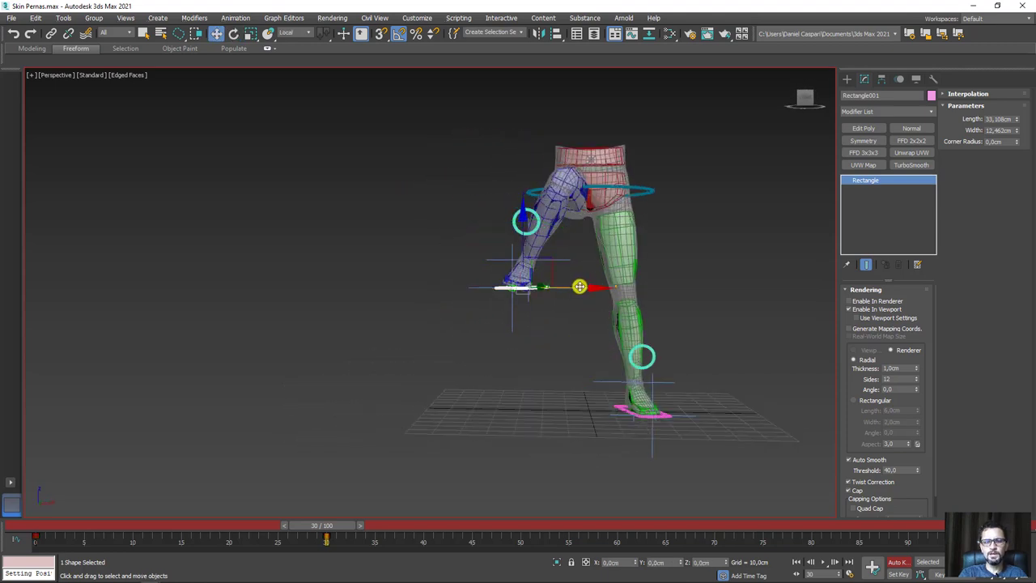
left_click_drag(580, 287, 617, 291)
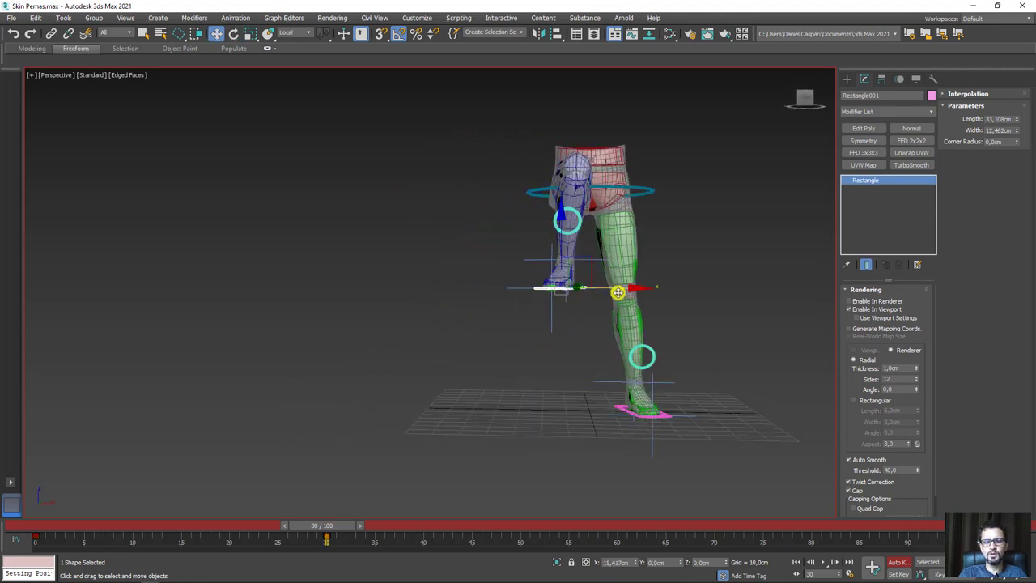
Step: Move the blue leg's knee circle control left and scrub the animation to check the pose
left_click(582, 227)
left_click_drag(620, 229, 601, 226)
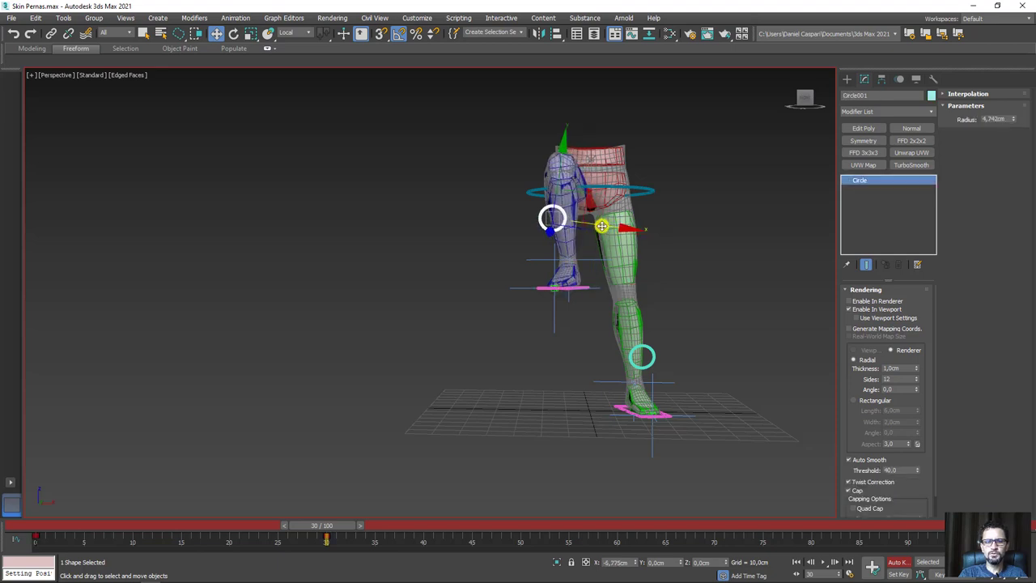
middle_click_drag(618, 278, 586, 307, "alt")
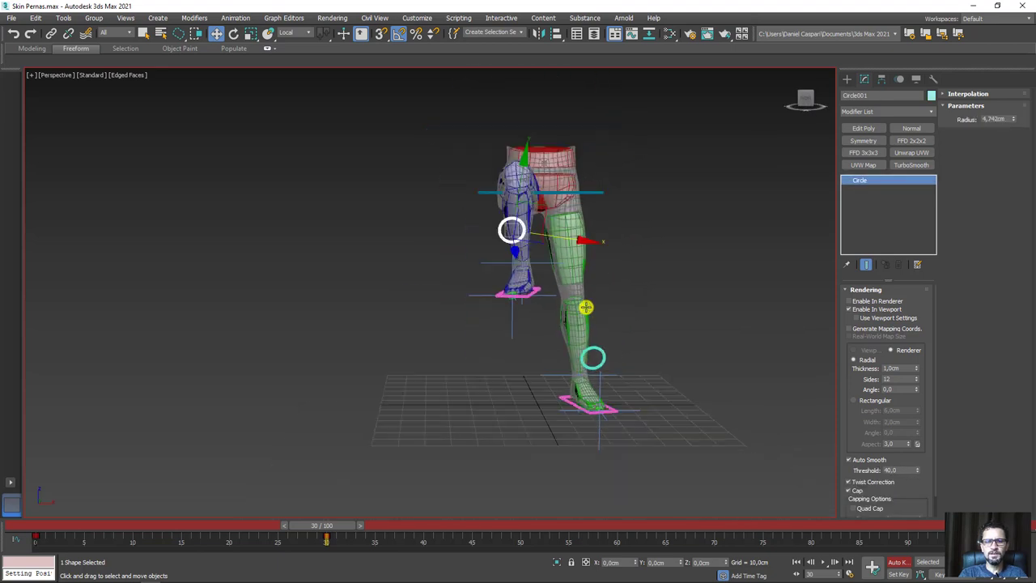
mouse_move(340, 525)
left_mouse_down()
mouse_move(28, 523)
mouse_move(387, 523)
mouse_move(10, 523)
mouse_move(378, 525)
left_mouse_up()
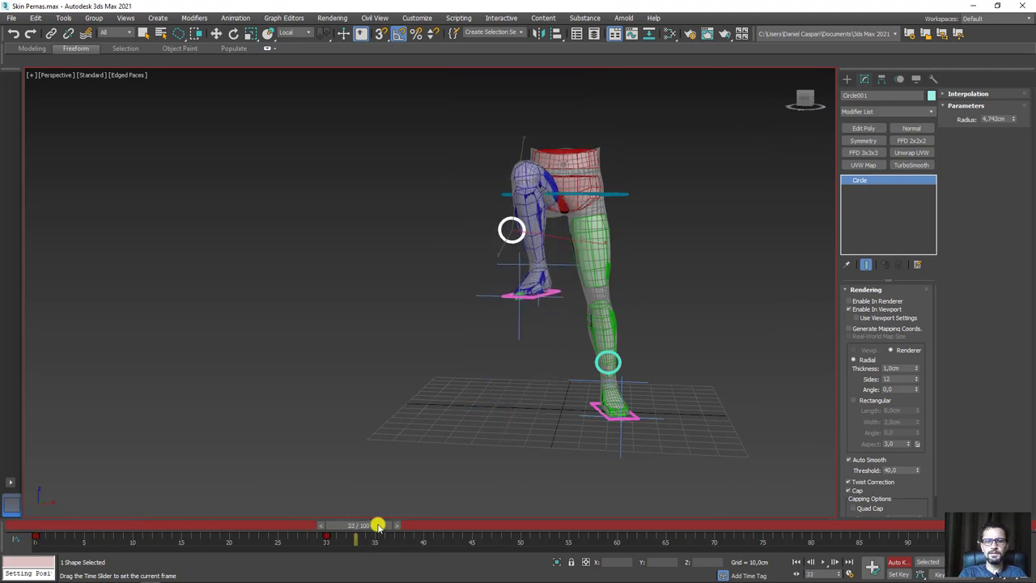
Step: Select the legs mesh and inspect the bent hip up close
key("w")
middle_click_drag(437, 486, 479, 456, "alt")
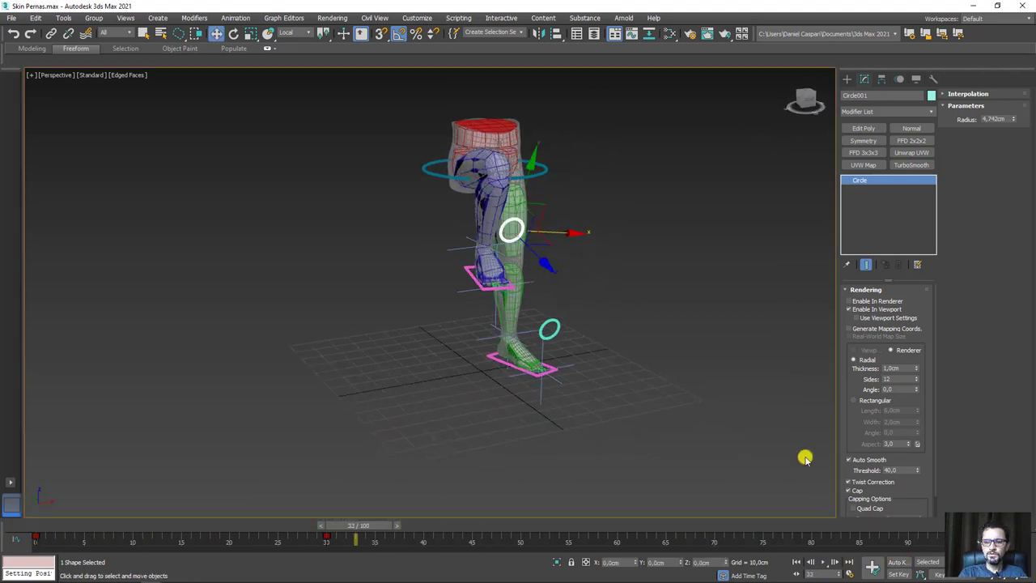
scroll(562, 313, "up", 2)
scroll(513, 198, "up", 3)
scroll(513, 198, "up", 2)
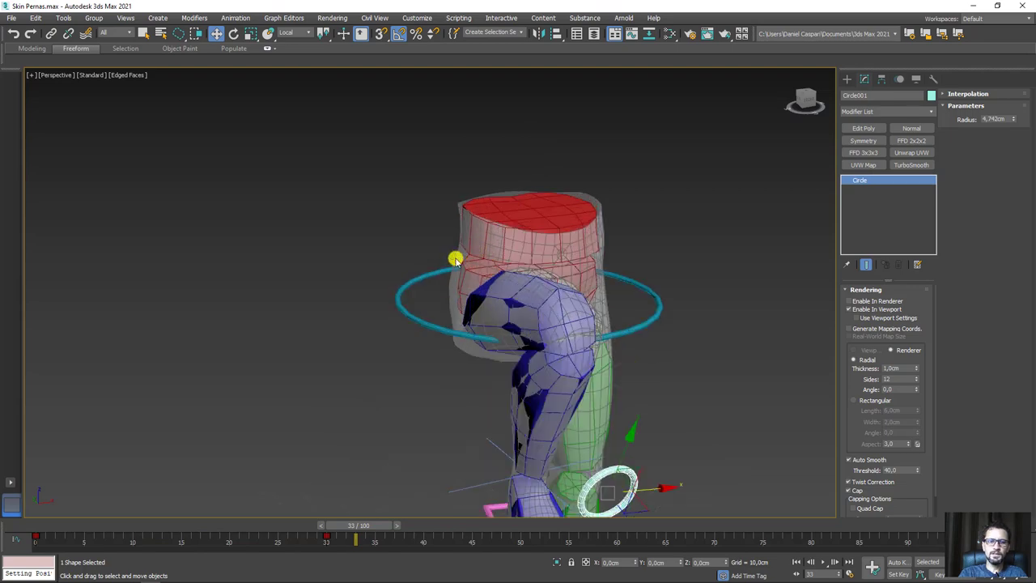
left_click(458, 261)
middle_click_drag(460, 286, 503, 304, "alt")
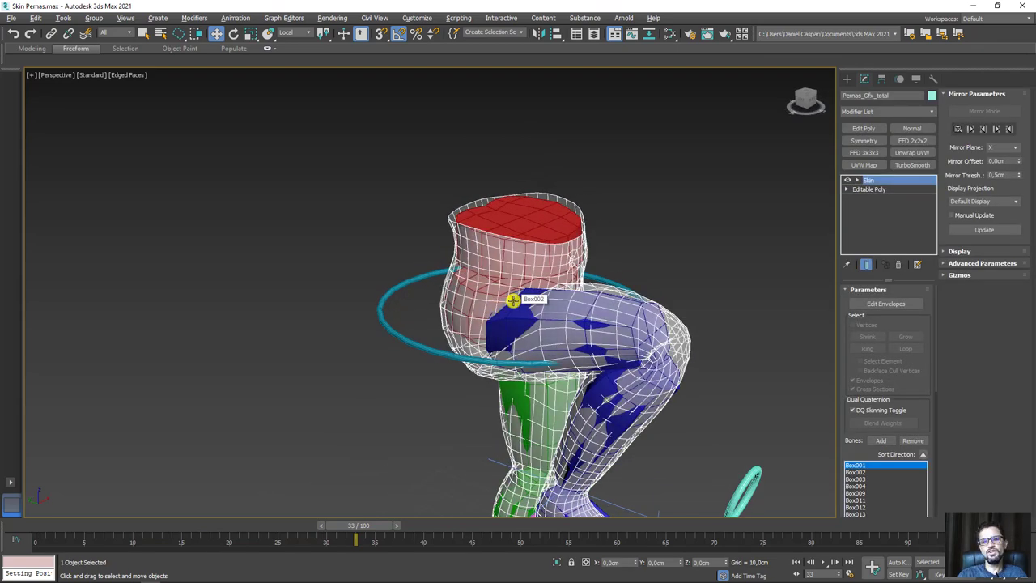
Step: Turn off See-Through for the legs mesh via Object Properties and Alt+X
right_click(477, 265)
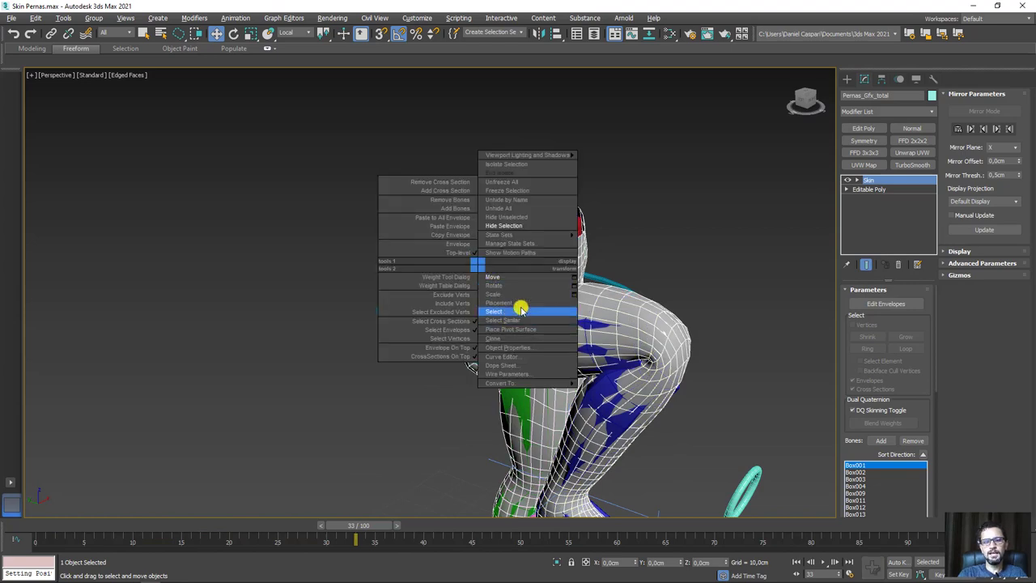
left_click(510, 346)
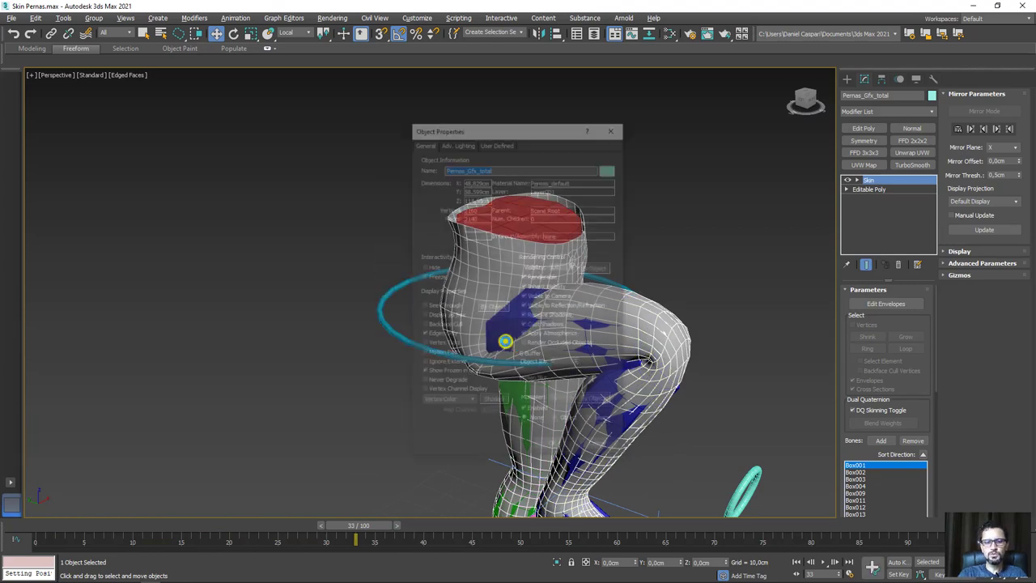
key("alt+x")
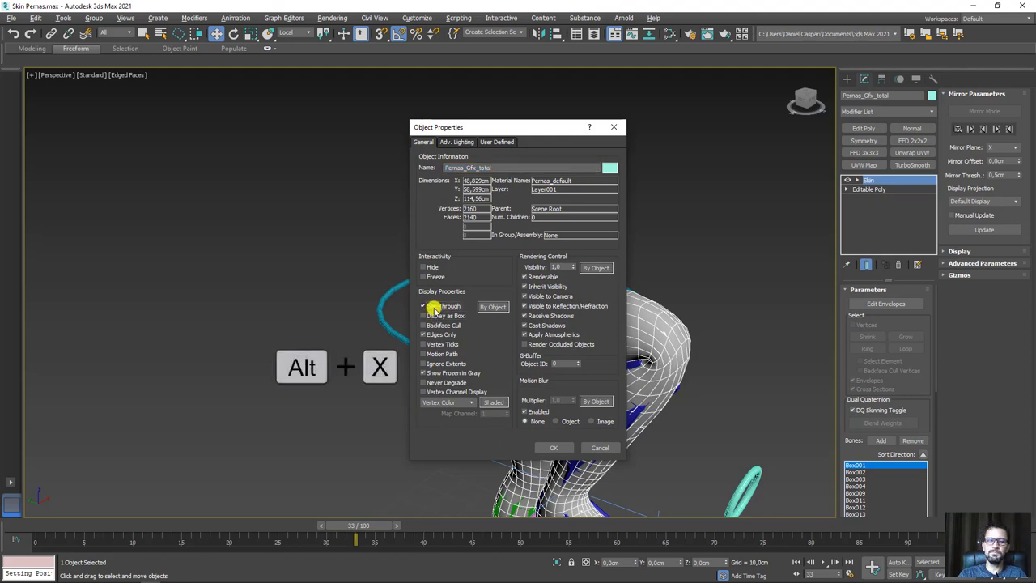
left_click(554, 447)
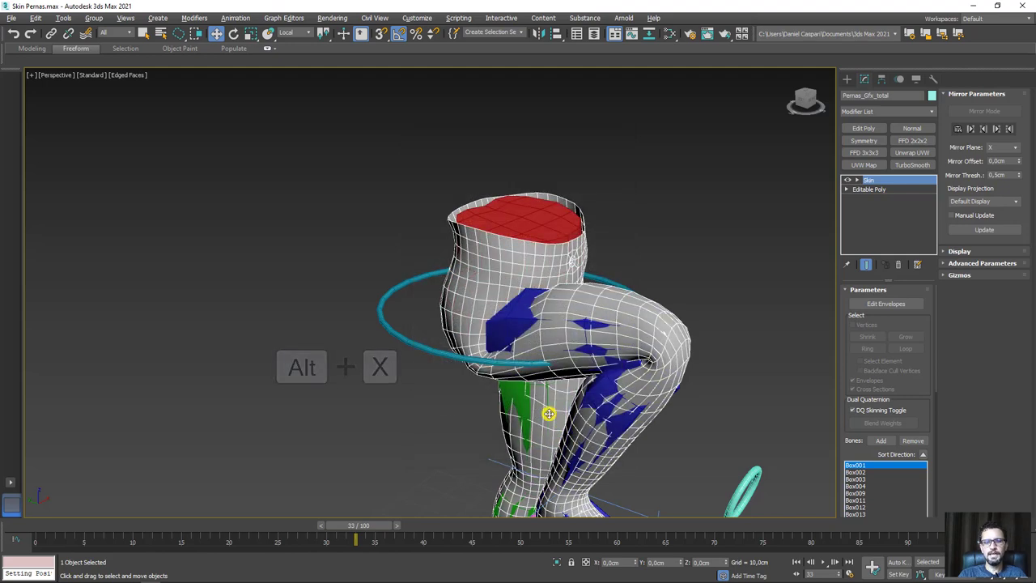
key("alt+x")
key("alt+x")
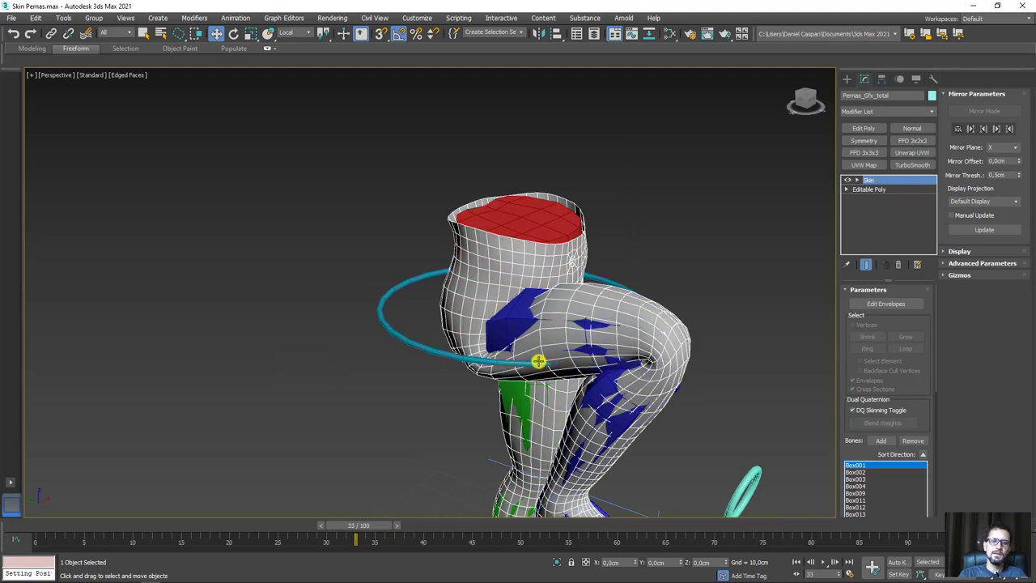
Step: Zoom onto the hip crease of the bent leg and expand the Skin modifier's sub-levels
scroll(539, 361, "down", 4)
scroll(504, 347, "up", 4)
middle_click_drag(500, 293, 559, 311, "alt")
scroll(558, 469, "down", 3)
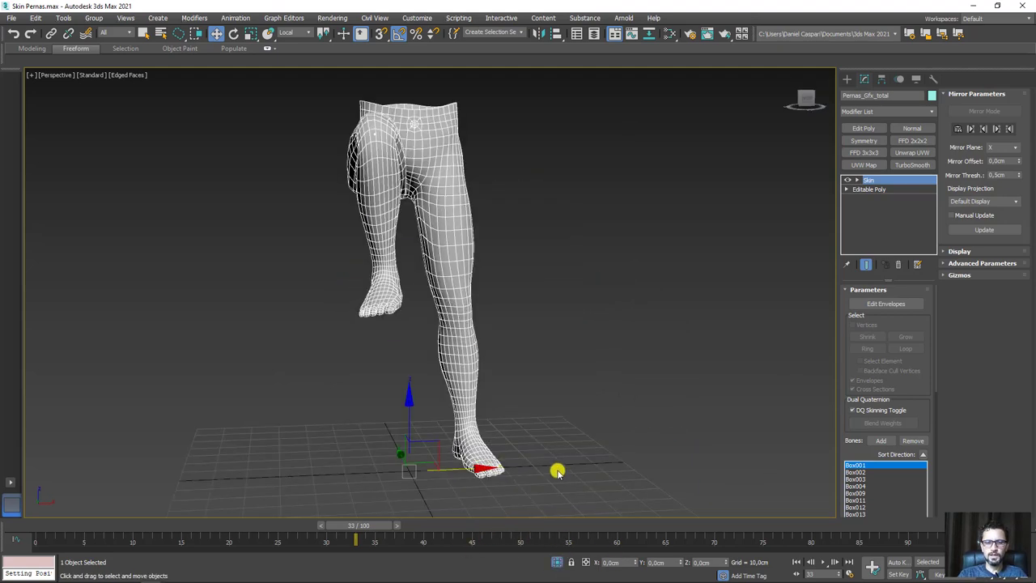
mouse_move(558, 469)
middle_mouse_down("alt")
mouse_move(565, 416)
mouse_move(683, 490)
mouse_move(743, 432)
middle_mouse_up("alt")
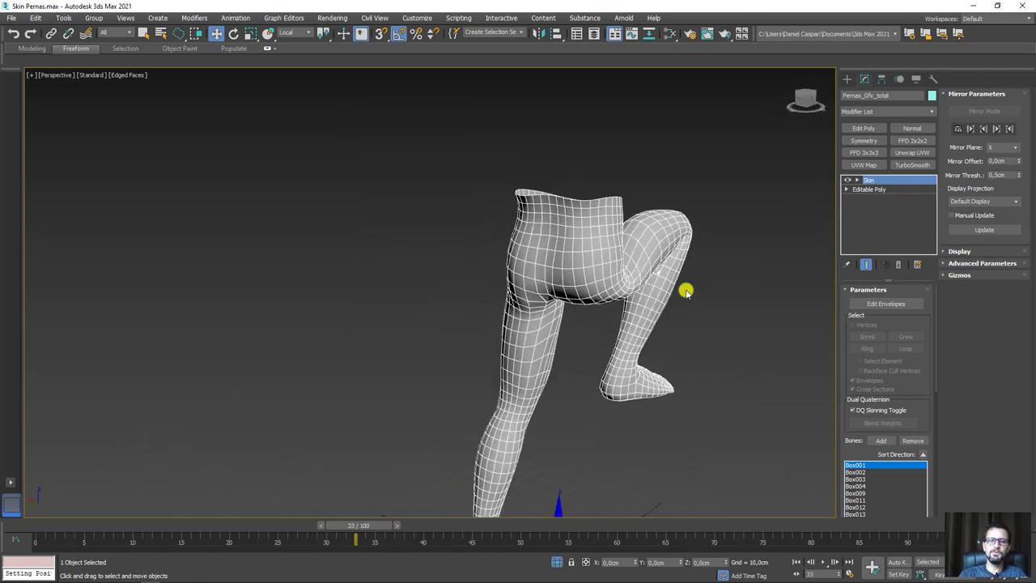
middle_click_drag(686, 291, 541, 235, "alt")
scroll(541, 236, "up", 3)
scroll(685, 236, "down", 1)
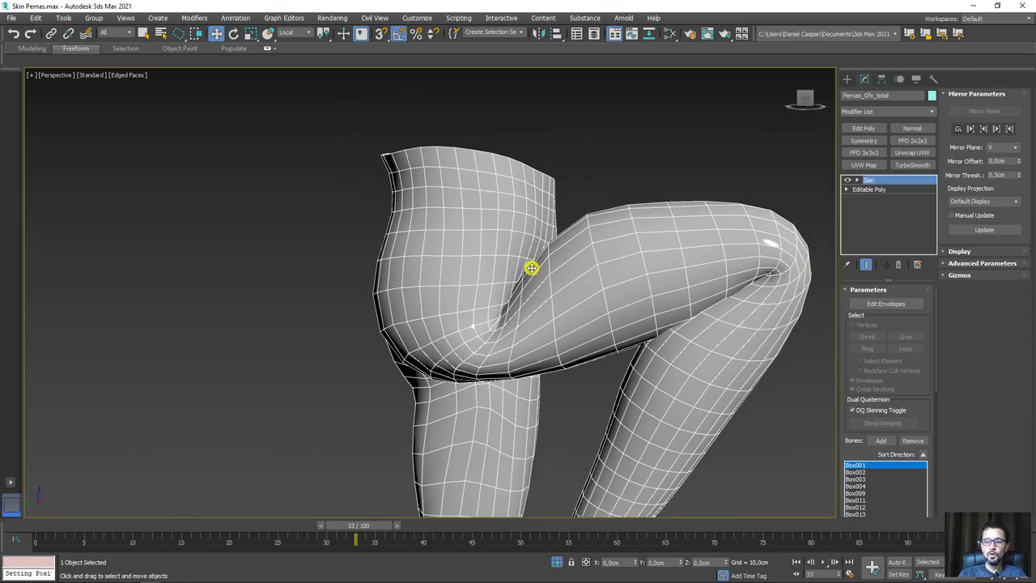
mouse_move(547, 192)
left_mouse_down()
mouse_move(511, 300)
mouse_move(597, 167)
mouse_move(607, 171)
left_mouse_up()
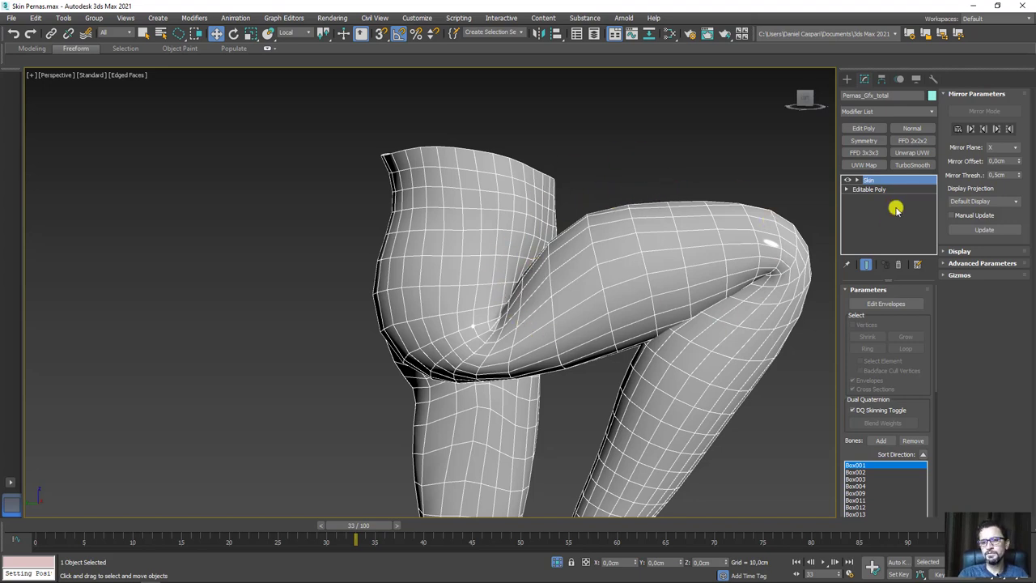
left_click(853, 182)
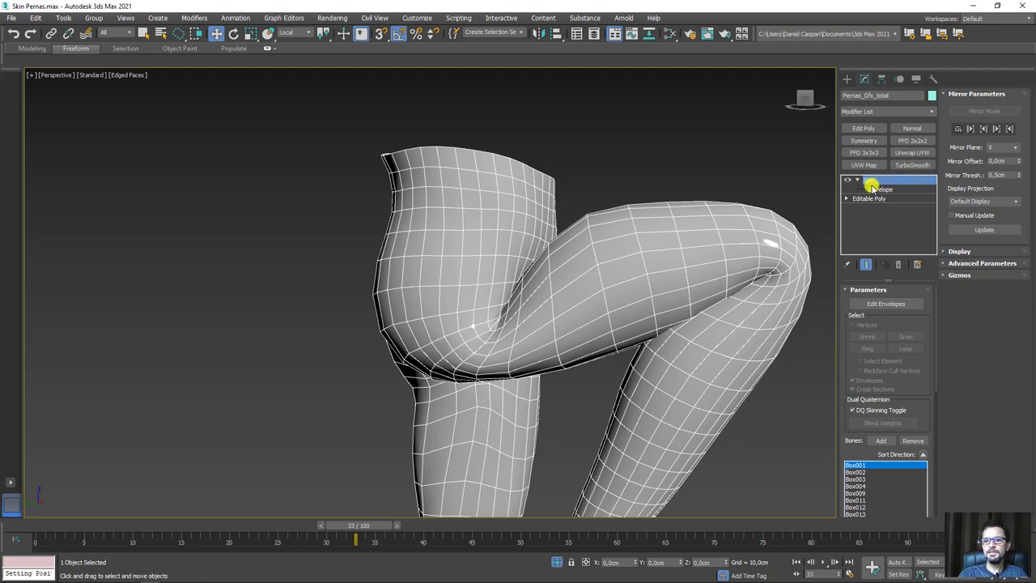
Step: Enter envelope editing and display Box002's envelope weights on the leg
left_click(881, 189)
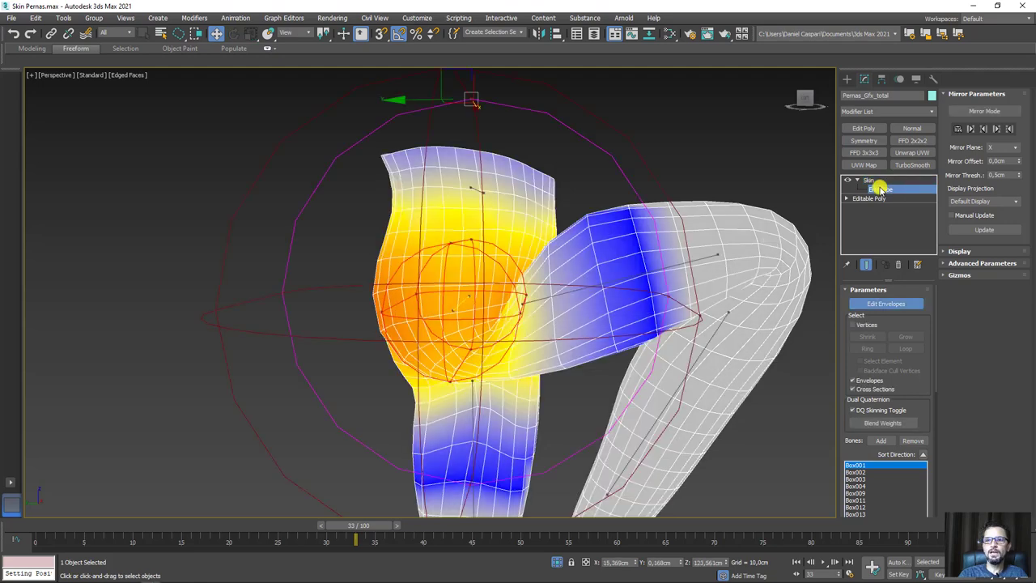
left_click(625, 276)
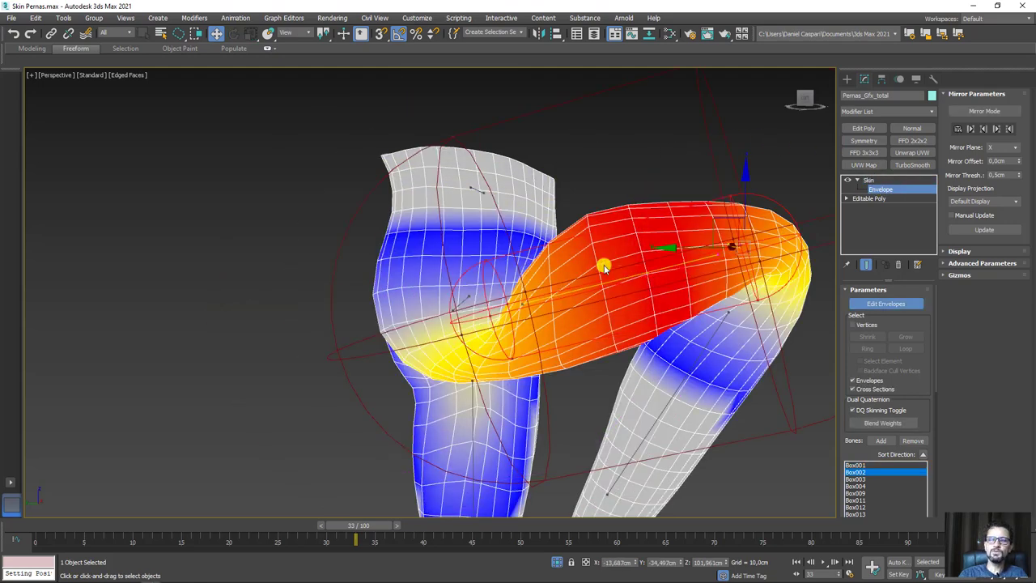
mouse_move(601, 264)
middle_mouse_down("alt")
mouse_move(624, 264)
mouse_move(584, 271)
middle_mouse_up("alt")
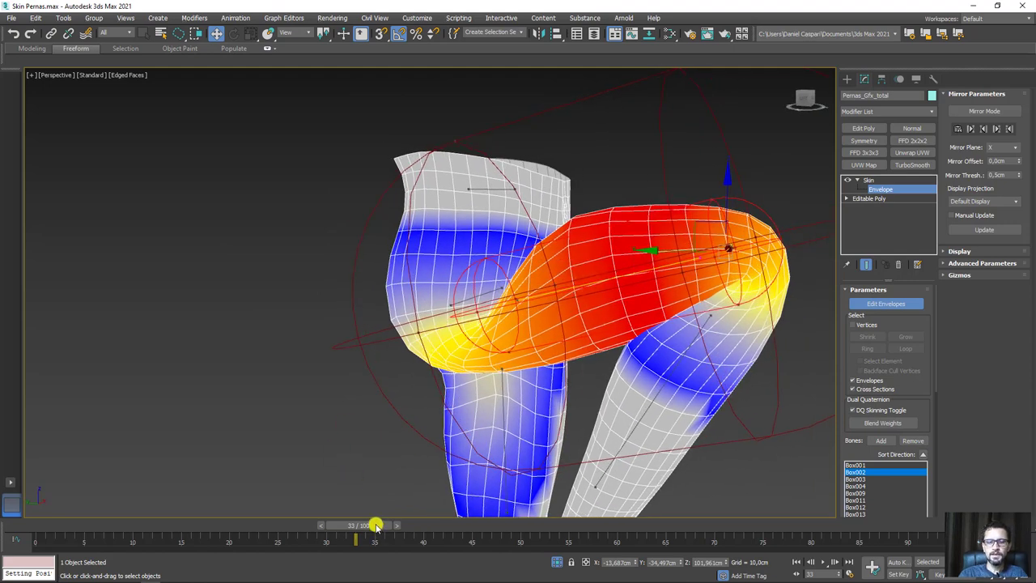
Step: Pose the leg at frame 17 and view it frontally to mark the inner hip crease
left_click_drag(376, 526, 10, 526)
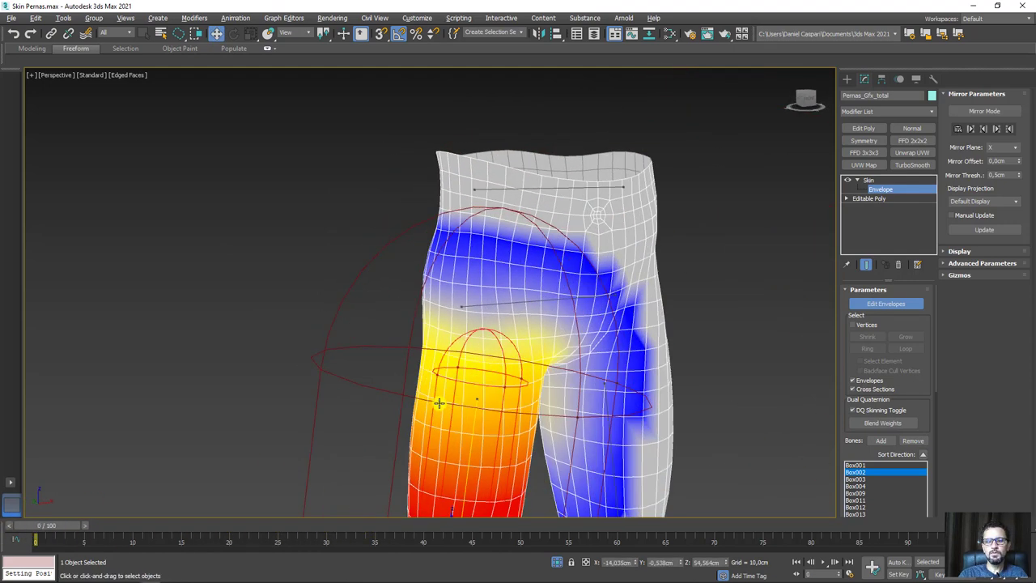
middle_click_drag(438, 403, 365, 386, "alt")
left_click_drag(38, 532, 210, 527)
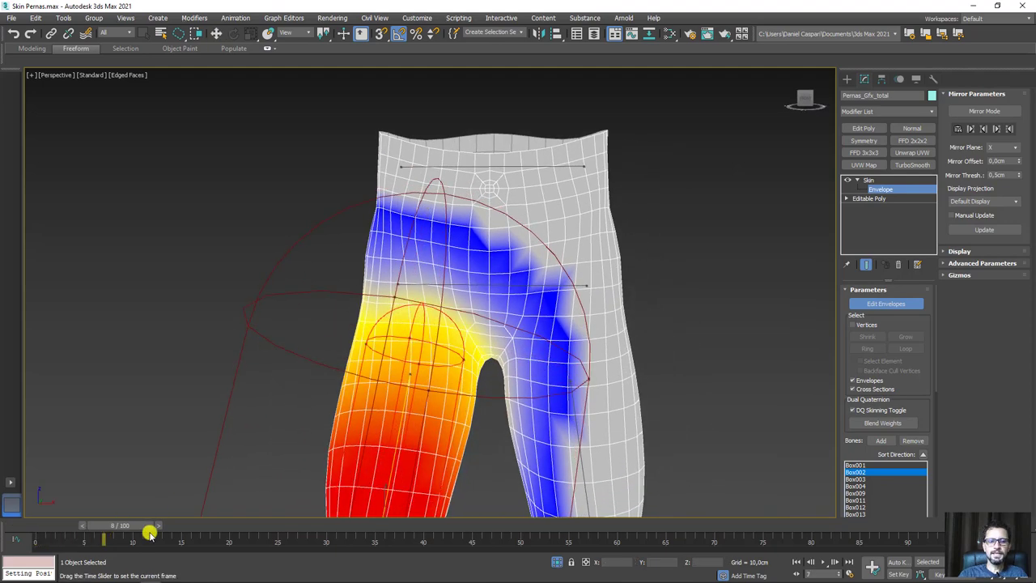
mouse_move(512, 366)
left_mouse_down()
mouse_move(481, 423)
mouse_move(562, 433)
mouse_move(502, 354)
left_mouse_up()
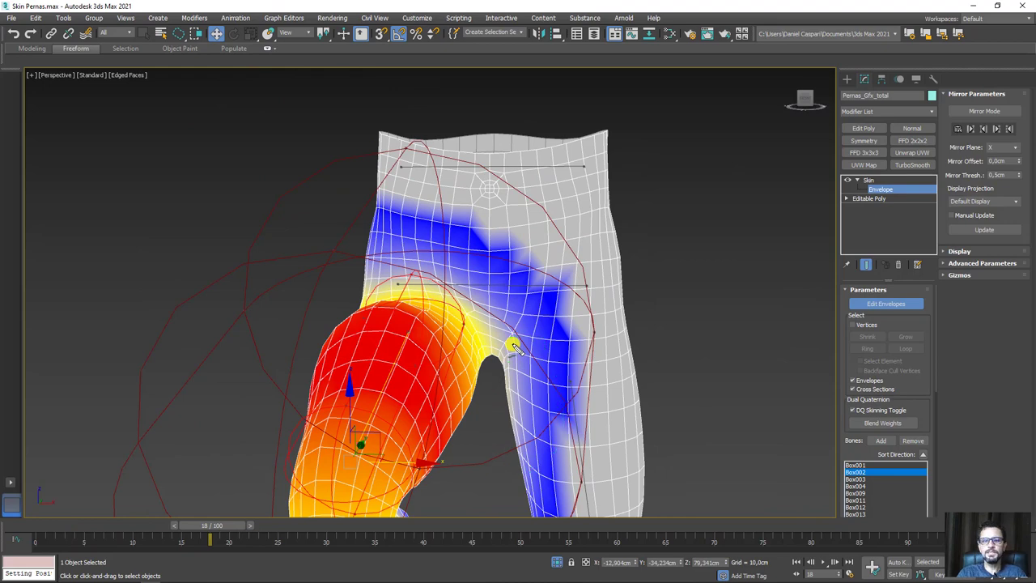
mouse_move(369, 250)
left_mouse_down()
mouse_move(297, 285)
mouse_move(320, 512)
mouse_move(481, 378)
mouse_move(414, 266)
left_mouse_up()
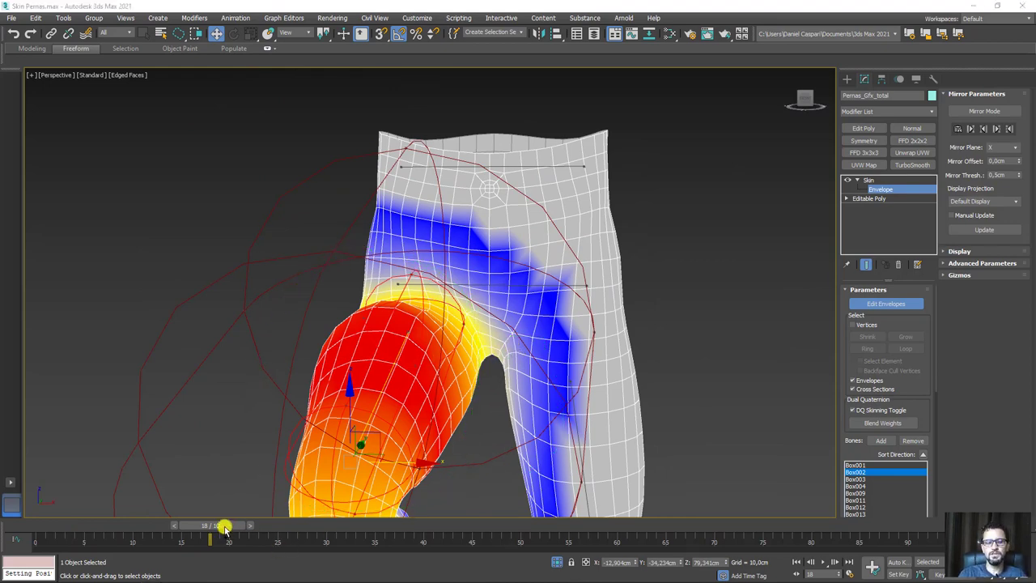
left_click(176, 525)
mouse_move(421, 387)
middle_mouse_down("alt")
mouse_move(453, 365)
mouse_move(455, 341)
middle_mouse_up("alt")
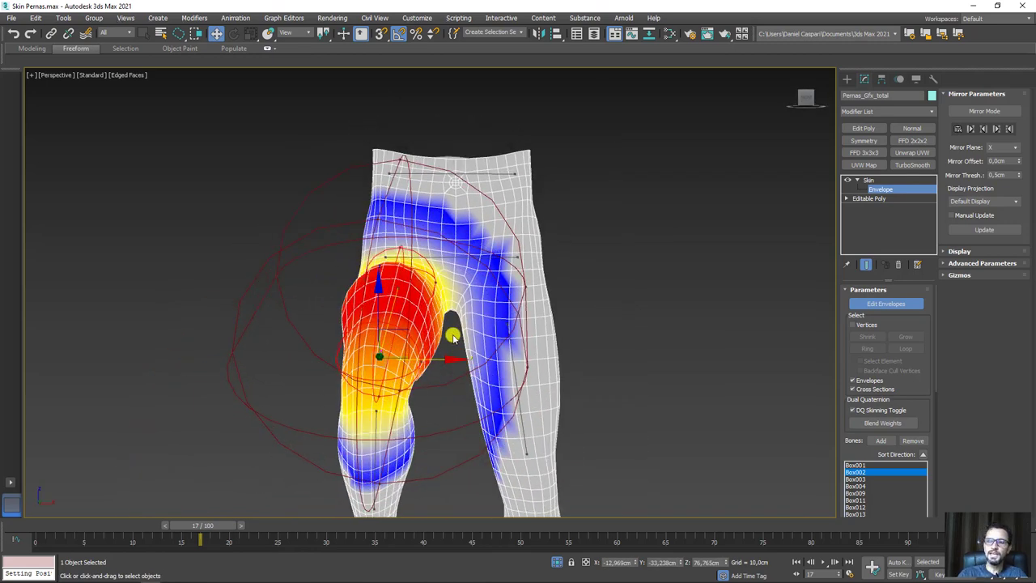
mouse_move(524, 293)
left_mouse_down()
mouse_move(455, 393)
mouse_move(515, 472)
mouse_move(538, 468)
left_mouse_up()
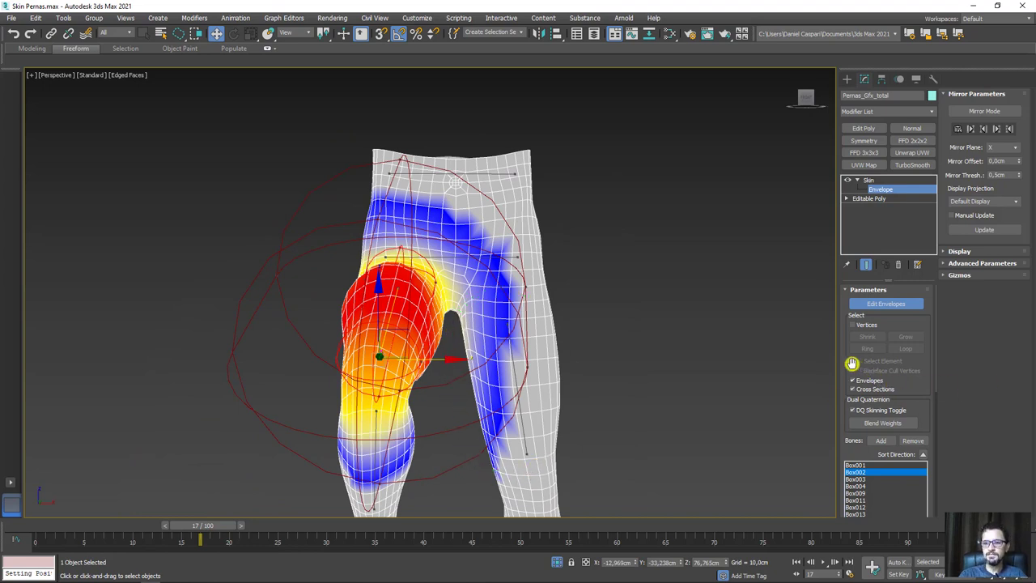
mouse_move(852, 363)
left_mouse_down()
mouse_move(846, 296)
mouse_move(870, 46)
left_mouse_up()
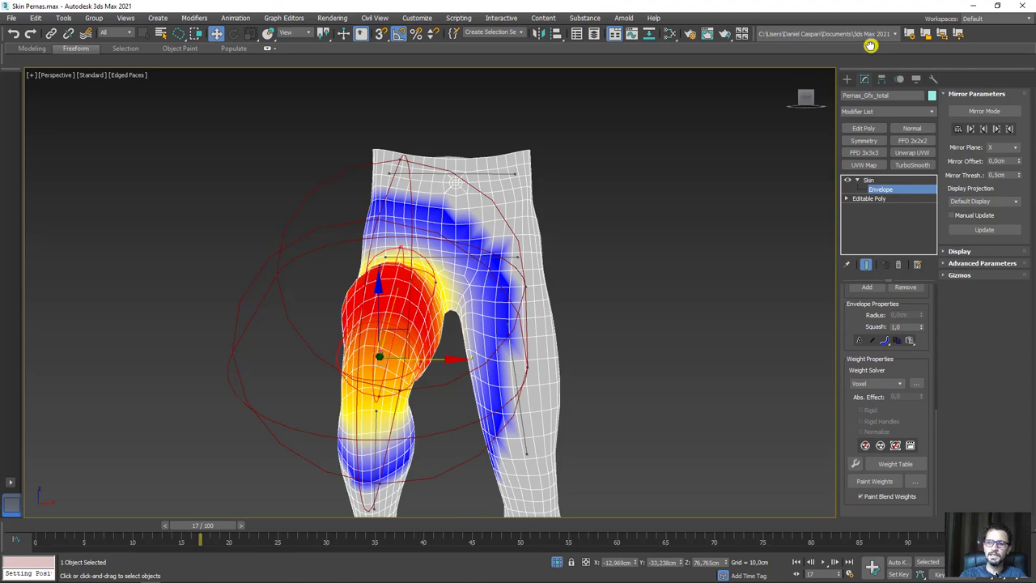
Step: Turn on Paint Weights and get a close side view of the hip and thigh
left_click(882, 482)
scroll(628, 352, "up", 2)
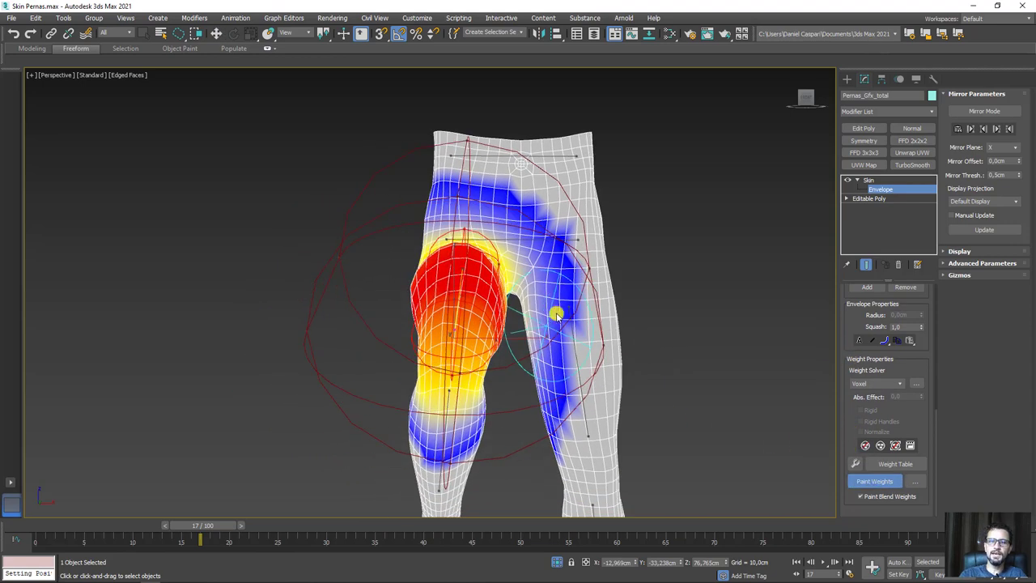
scroll(553, 364, "up", 2)
key("alt")
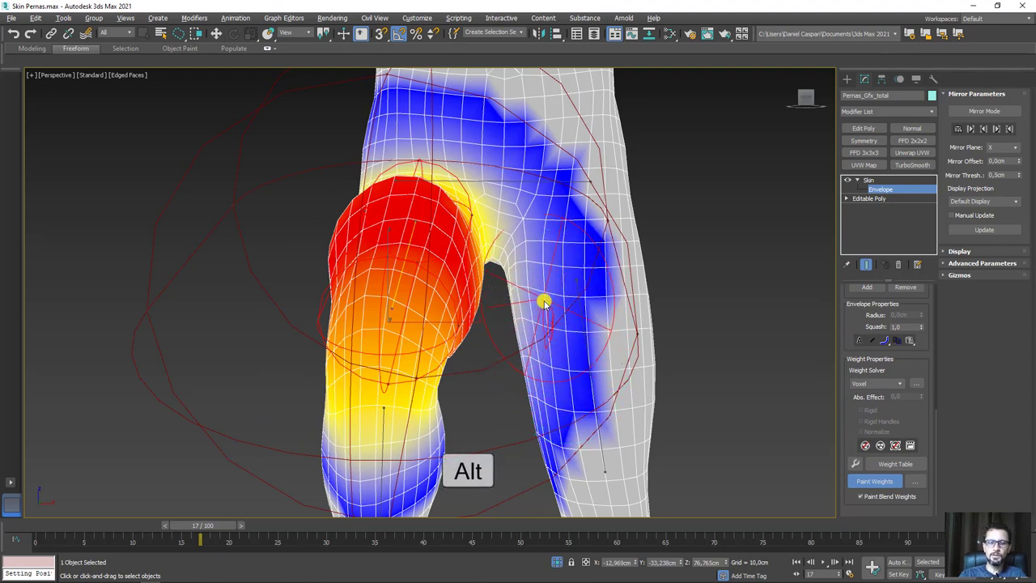
middle_click_drag(542, 301, 497, 416, "alt")
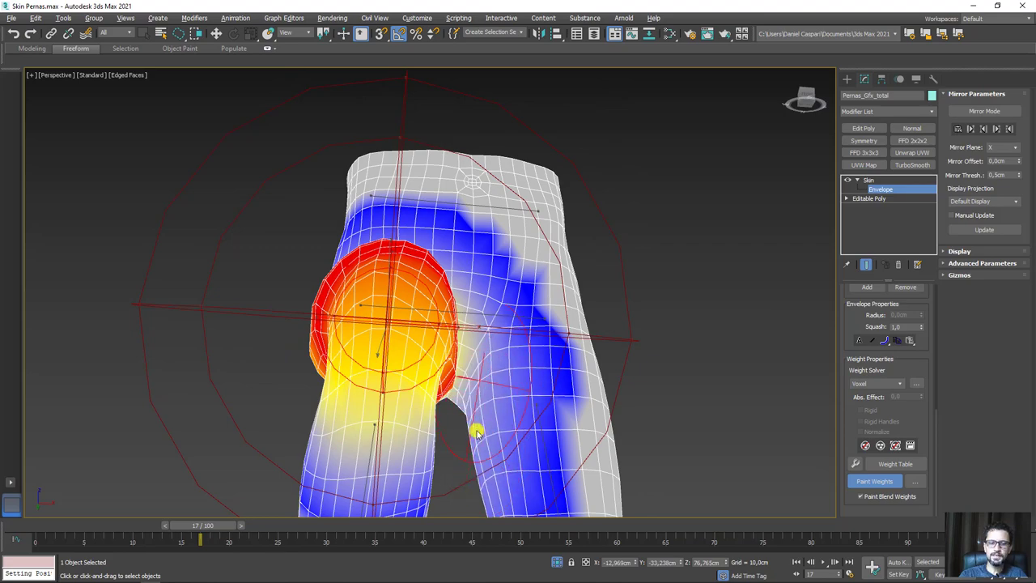
mouse_move(470, 416)
middle_mouse_down("alt")
mouse_move(527, 393)
mouse_move(272, 359)
middle_mouse_up("alt")
scroll(275, 348, "up", 5)
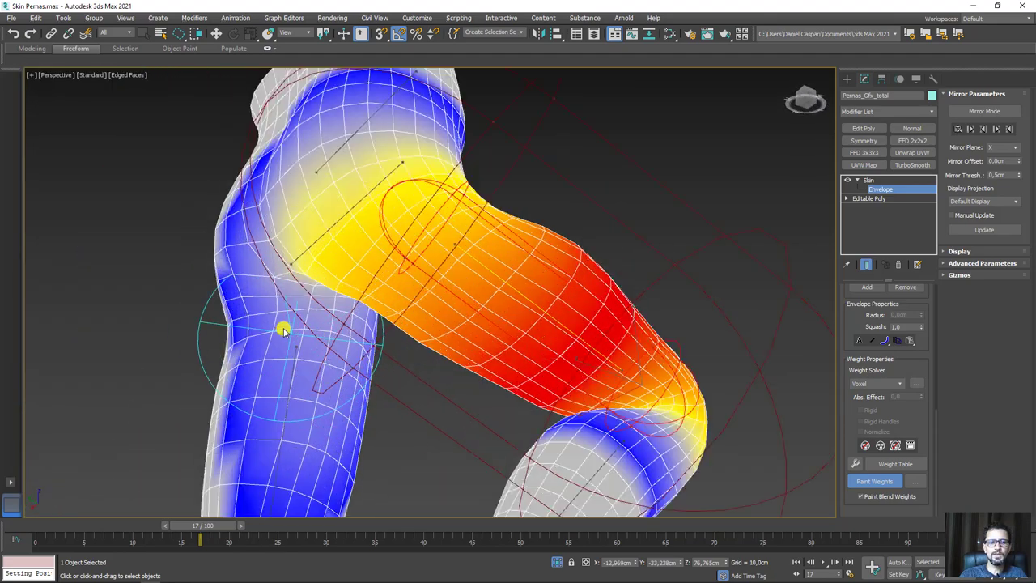
scroll(284, 329, "up", 3)
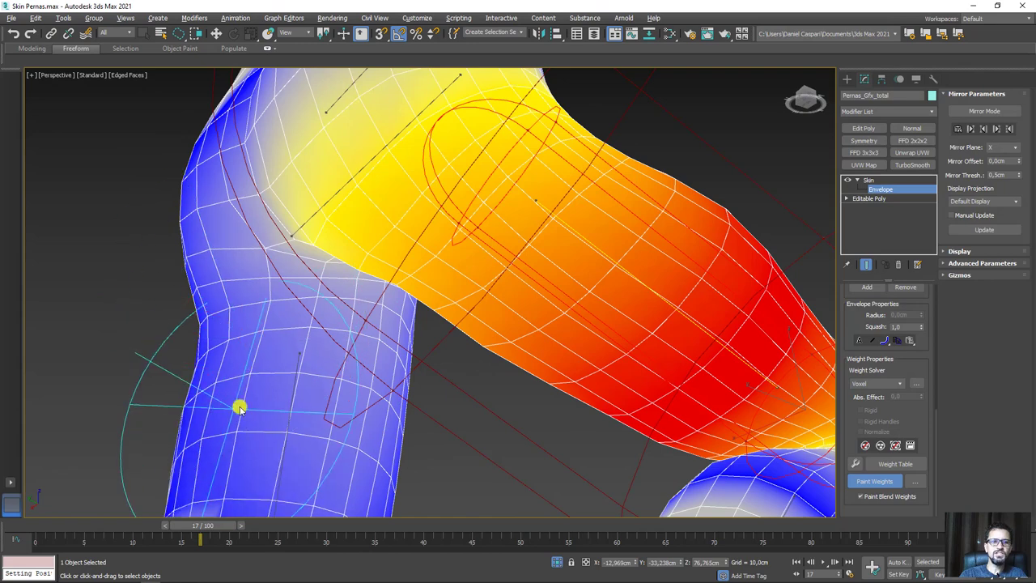
scroll(239, 408, "down", 8)
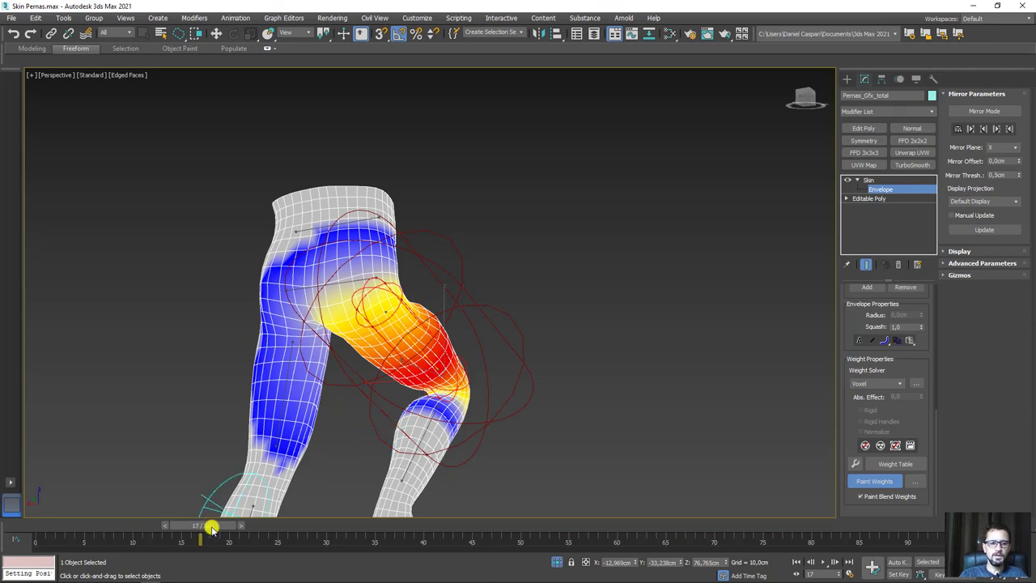
Step: Pose the leg at frame 20 and paint blue weight upward over the upper hip
mouse_move(210, 527)
left_mouse_down()
mouse_move(102, 527)
mouse_move(280, 523)
mouse_move(81, 537)
mouse_move(38, 569)
mouse_move(204, 509)
mouse_move(102, 478)
left_mouse_up()
mouse_move(382, 397)
middle_mouse_down("alt")
mouse_move(347, 324)
mouse_move(437, 287)
middle_mouse_up("alt")
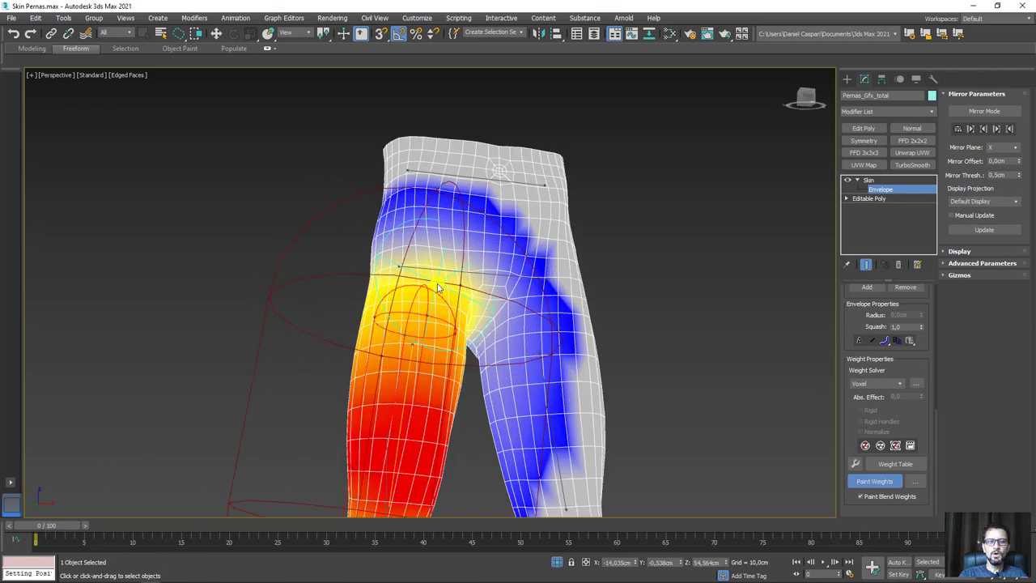
scroll(454, 323, "up", 3)
left_click_drag(56, 525, 166, 526)
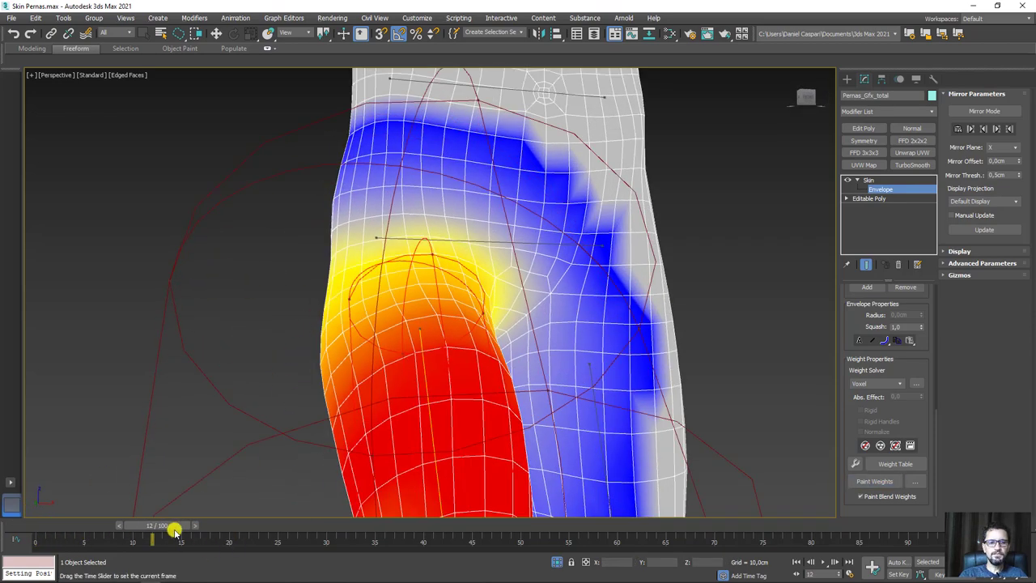
middle_click_drag(310, 349, 204, 462, "alt")
scroll(213, 468, "down", 3)
left_click_drag(166, 526, 229, 526)
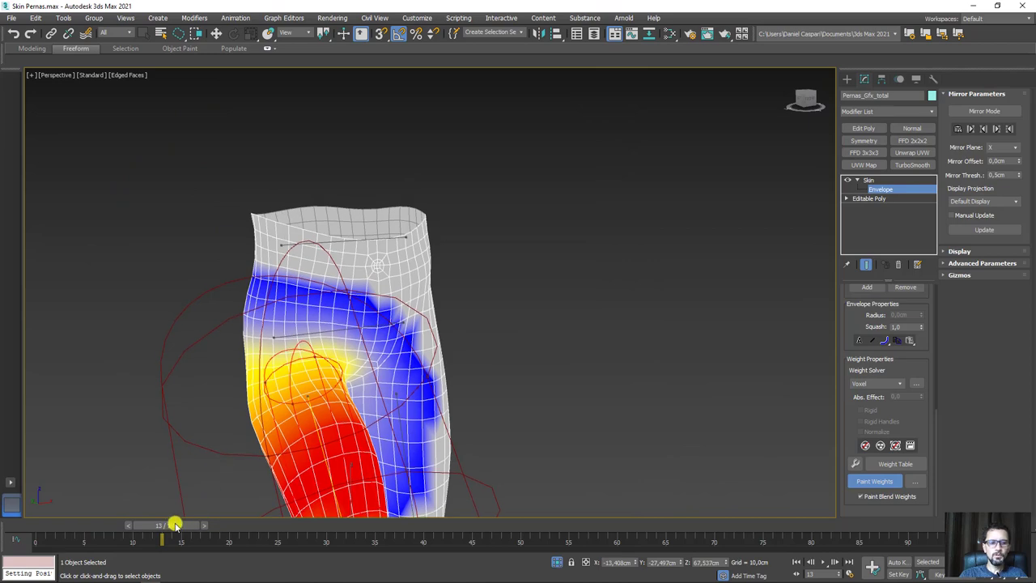
middle_click_drag(229, 449, 261, 357, "alt")
scroll(296, 361, "up", 2)
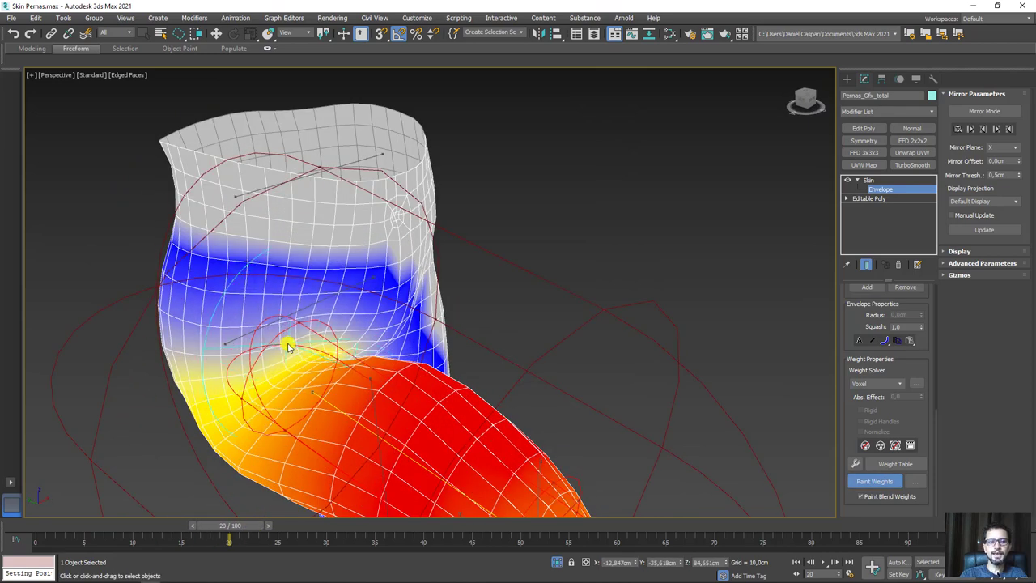
mouse_move(289, 342)
left_mouse_down()
mouse_move(283, 287)
mouse_move(297, 288)
left_mouse_up()
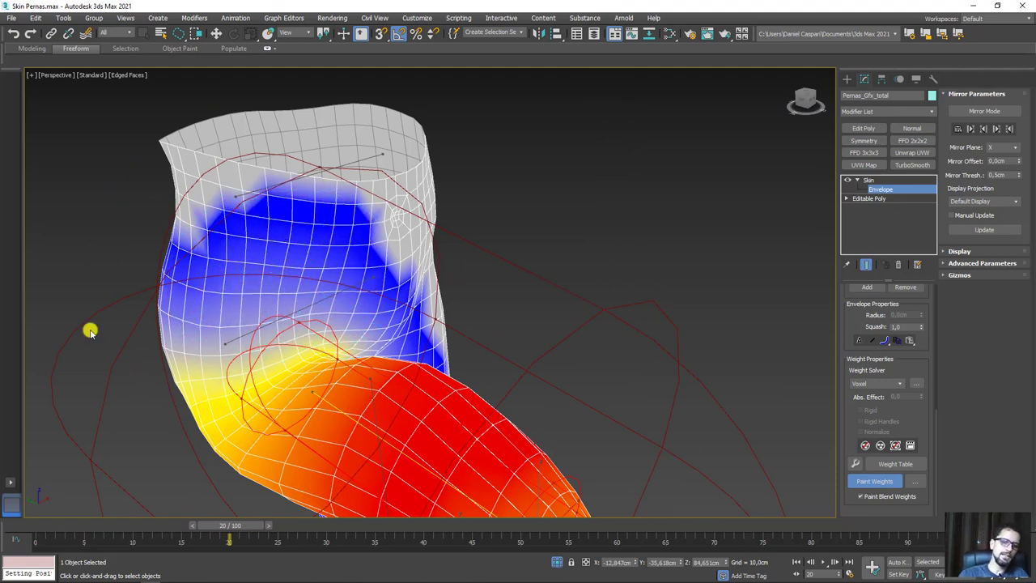
right_click(192, 276)
Step: Select the upper leg bone's envelope and paint its weights across the knee, lower leg and thigh
left_click(207, 278)
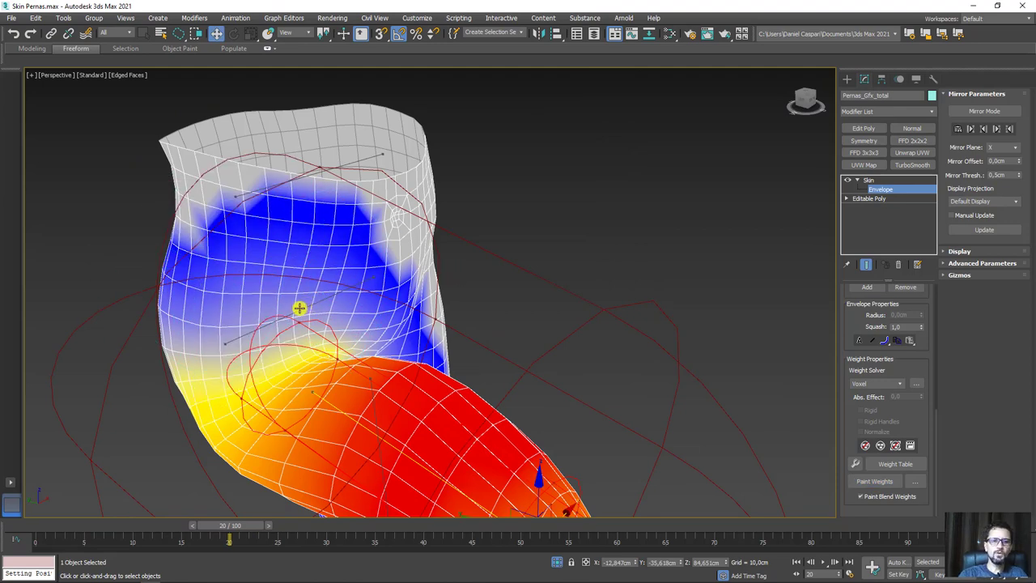
left_click(299, 308)
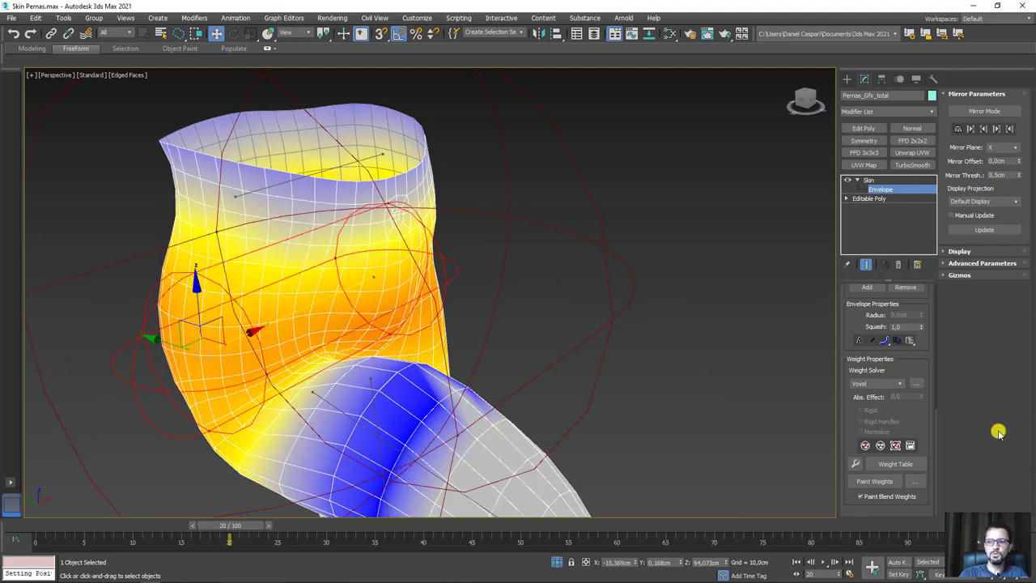
left_click(874, 481)
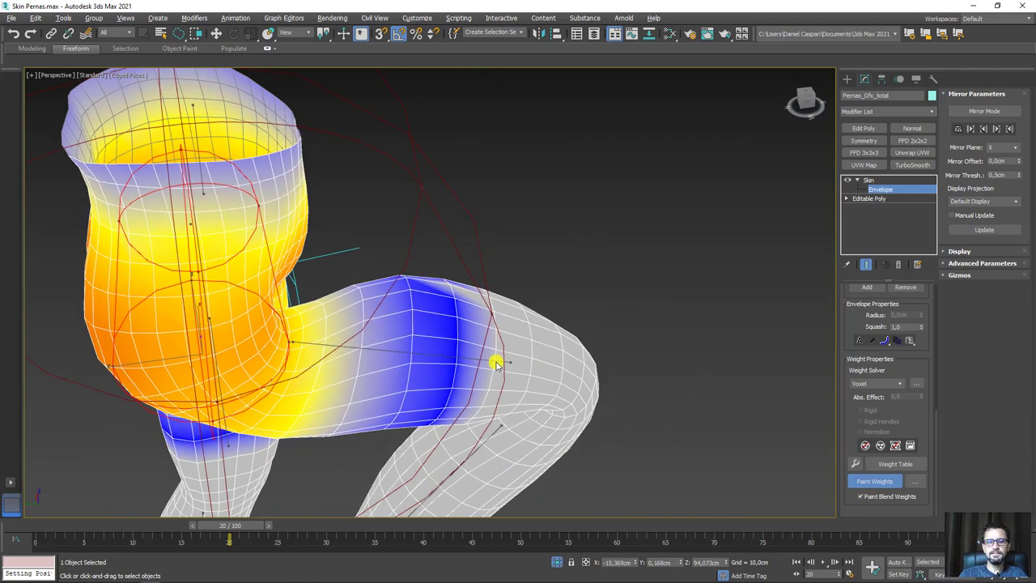
middle_click_drag(498, 358, 307, 320, "alt")
mouse_move(307, 320)
left_mouse_down()
mouse_move(417, 275)
mouse_move(418, 284)
left_mouse_up()
mouse_move(419, 284)
middle_mouse_down("alt")
mouse_move(402, 356)
mouse_move(273, 363)
middle_mouse_up("alt")
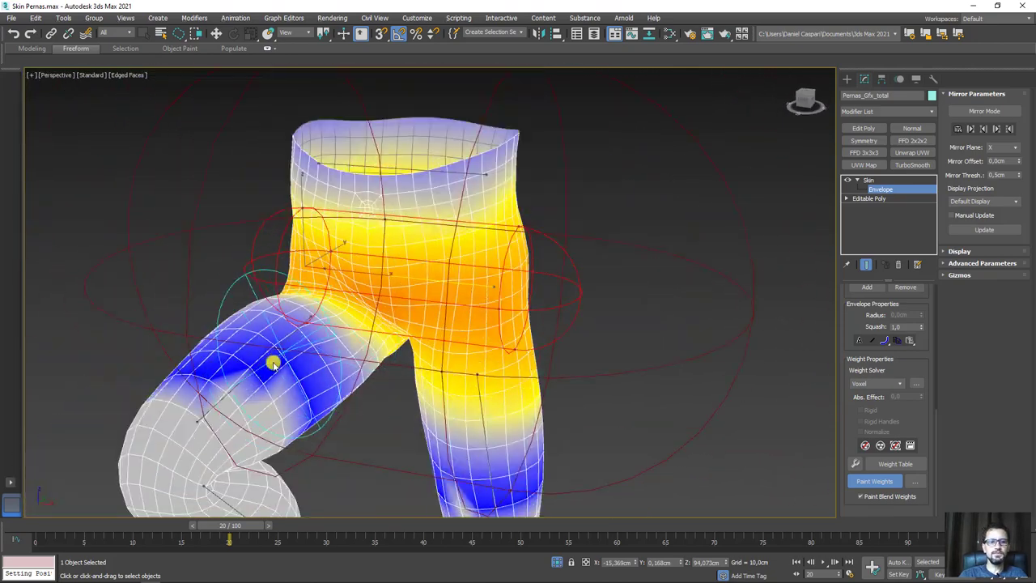
left_click_drag(259, 365, 288, 335)
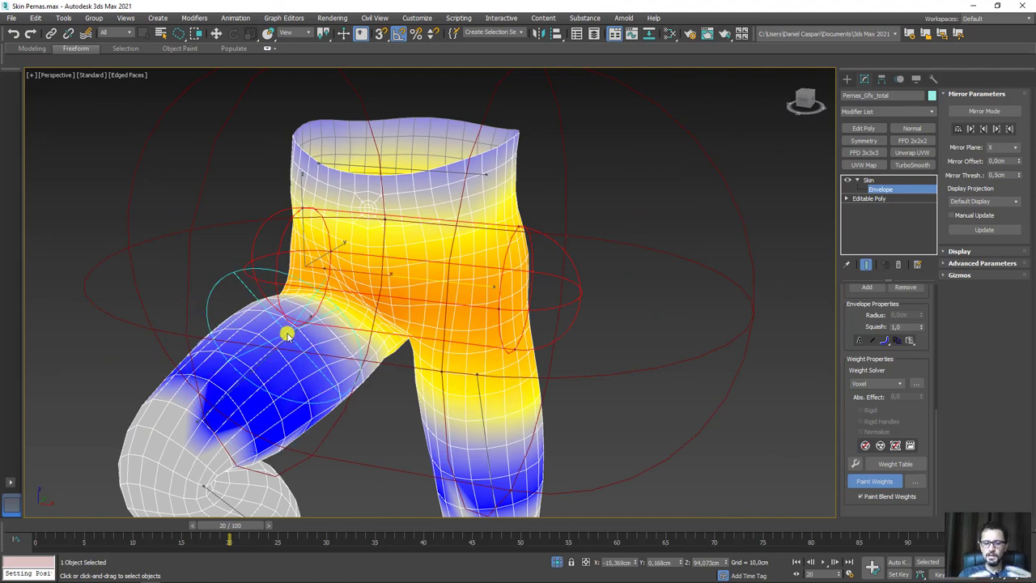
mouse_move(288, 335)
left_mouse_down()
mouse_move(267, 359)
mouse_move(221, 366)
mouse_move(216, 352)
mouse_move(294, 318)
left_mouse_up()
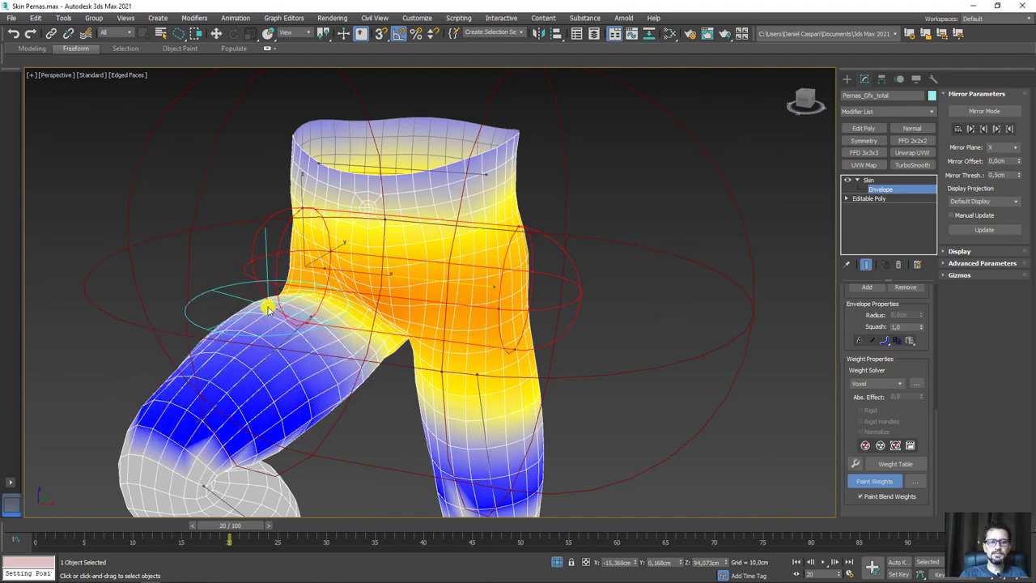
Step: Paint more weight along the thigh near the hip, checking it from several angles
mouse_move(261, 308)
middle_mouse_down("alt")
mouse_move(437, 306)
mouse_move(439, 296)
mouse_move(449, 329)
middle_mouse_up("alt")
scroll(407, 344, "up", 2)
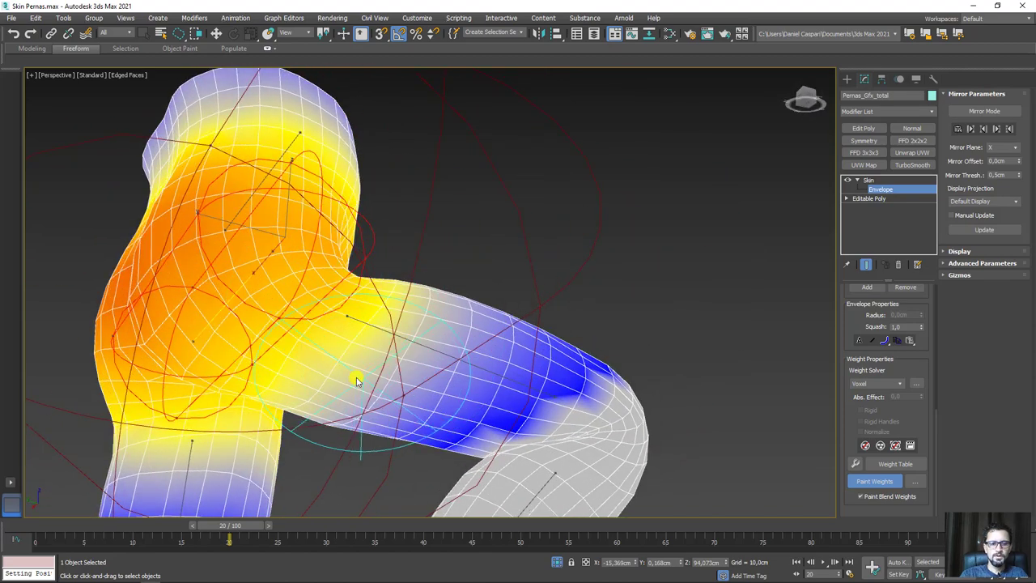
mouse_move(359, 375)
left_mouse_down()
mouse_move(419, 400)
mouse_move(456, 394)
mouse_move(341, 387)
mouse_move(428, 420)
mouse_move(405, 440)
mouse_move(301, 394)
left_mouse_up()
mouse_move(301, 394)
middle_mouse_down("alt")
mouse_move(329, 327)
mouse_move(288, 306)
middle_mouse_up("alt")
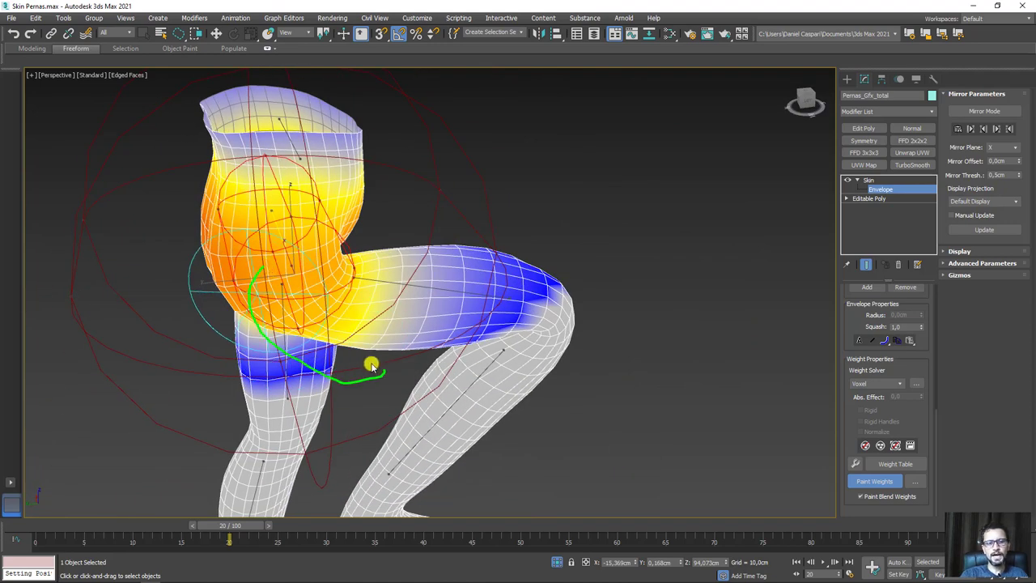
mouse_move(391, 380)
middle_mouse_down("alt")
mouse_move(430, 398)
mouse_move(416, 407)
middle_mouse_up("alt")
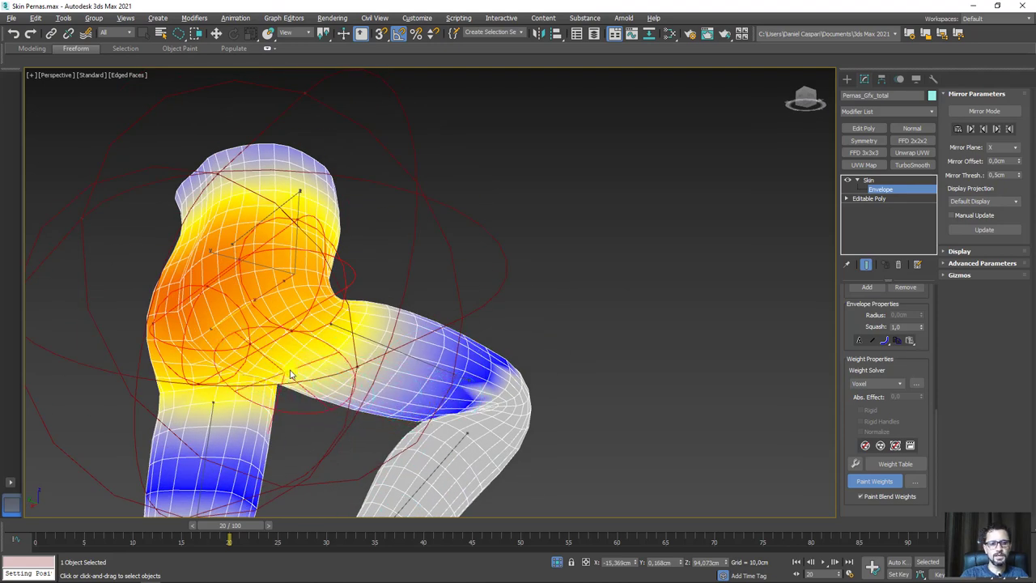
middle_click_drag(356, 291, 366, 288, "alt")
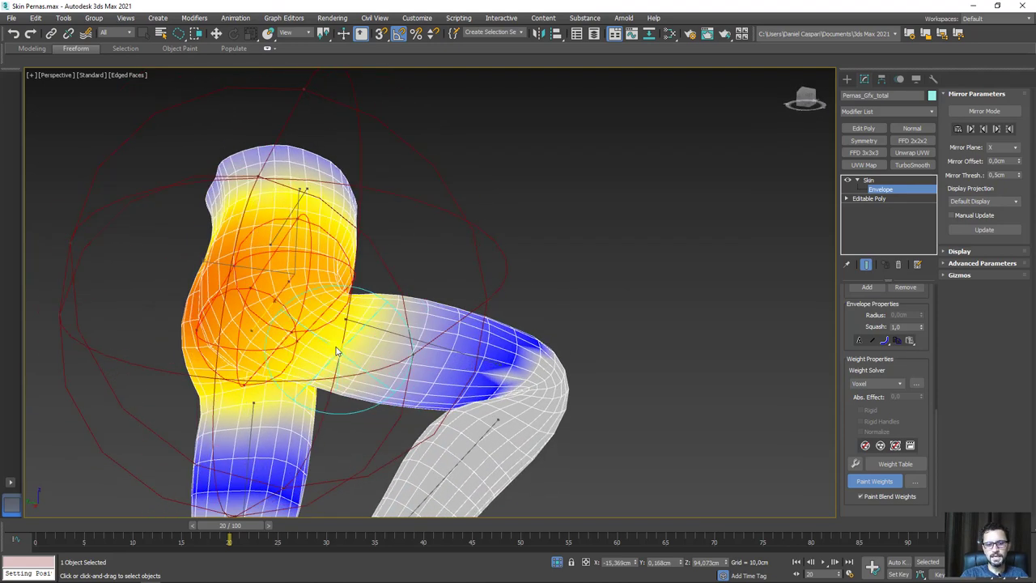
mouse_move(440, 351)
middle_mouse_down("alt")
mouse_move(412, 324)
mouse_move(475, 316)
middle_mouse_up("alt")
Step: At frame 26, blend the weights around the hip crease, then return the leg to frame 0
mouse_move(249, 522)
left_mouse_down()
mouse_move(304, 525)
mouse_move(220, 525)
mouse_move(370, 525)
mouse_move(270, 526)
mouse_move(340, 524)
left_mouse_up()
middle_click_drag(331, 454, 345, 332, "alt")
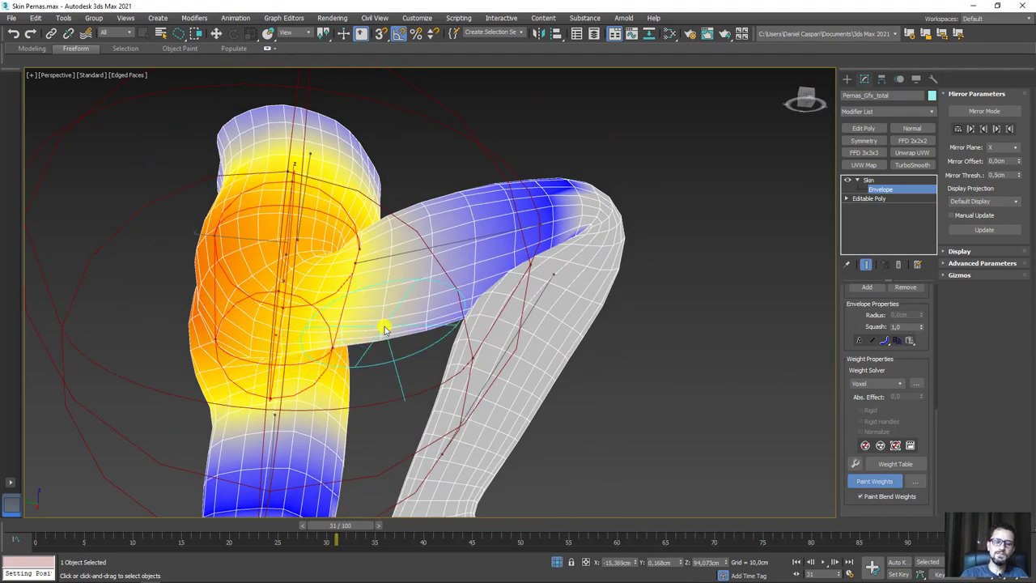
mouse_move(384, 328)
left_mouse_down()
mouse_move(308, 264)
mouse_move(321, 336)
left_mouse_up()
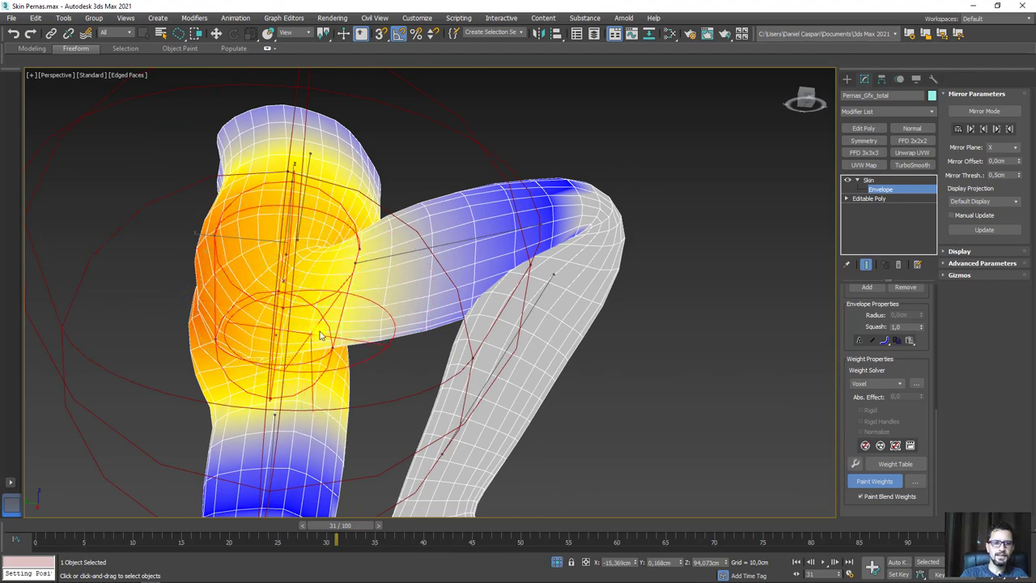
middle_click_drag(321, 336, 325, 276, "alt")
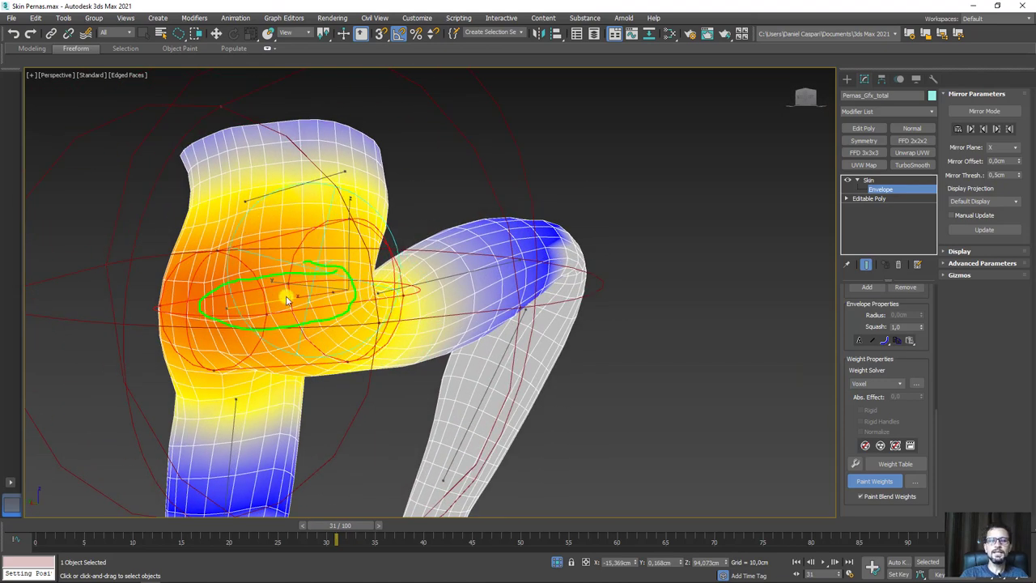
mouse_move(329, 313)
middle_mouse_down("alt")
mouse_move(364, 321)
mouse_move(388, 386)
middle_mouse_up("alt")
mouse_move(339, 526)
left_mouse_down()
mouse_move(86, 525)
mouse_move(574, 525)
mouse_move(49, 525)
left_mouse_up()
Step: Stop weight painting and re-enter envelope editing on the Skin modifier
left_click(875, 481)
middle_click_drag(324, 301, 389, 243, "alt")
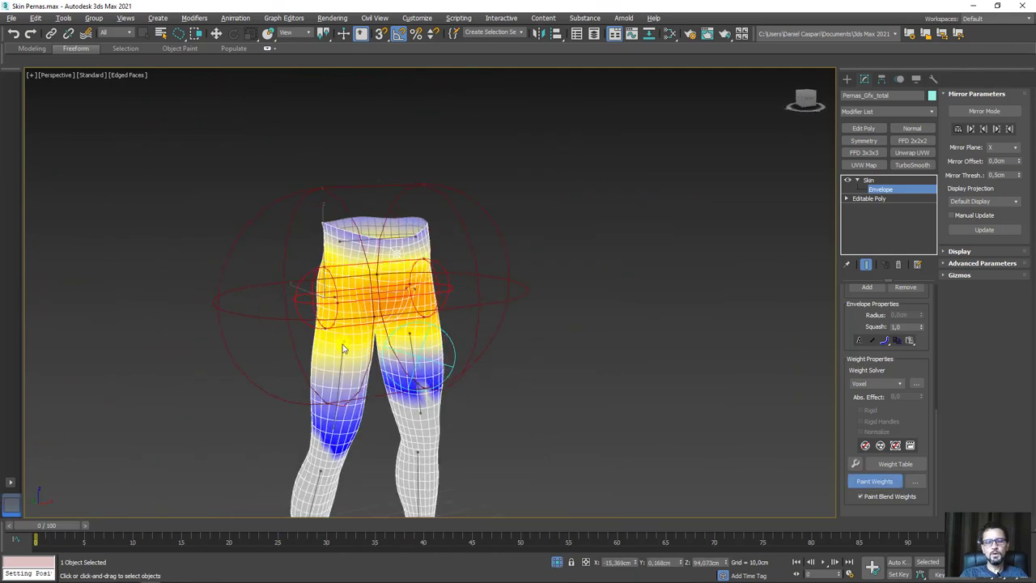
scroll(405, 178, "up", 2)
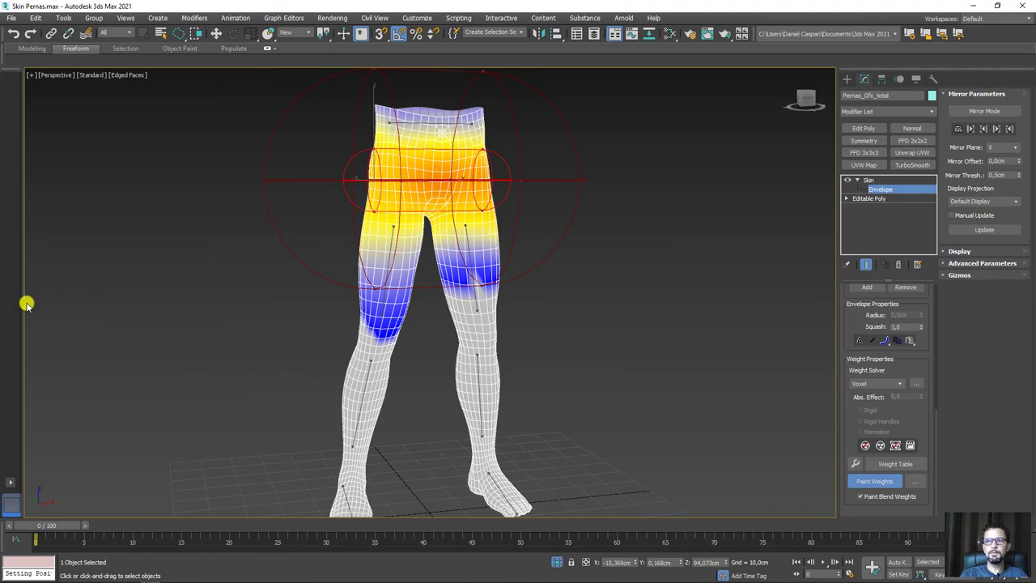
left_click(878, 481)
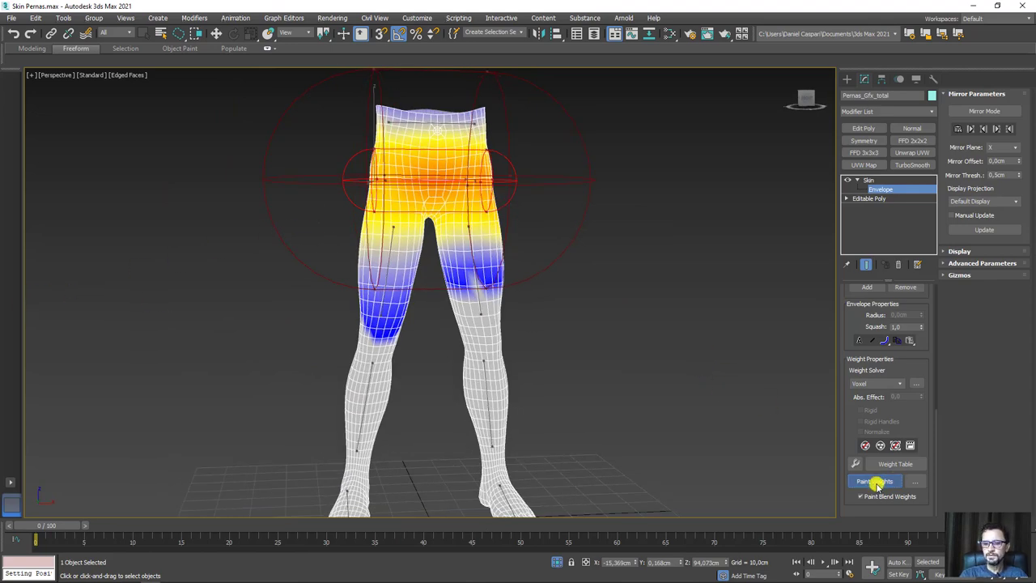
key("w")
left_click(867, 179)
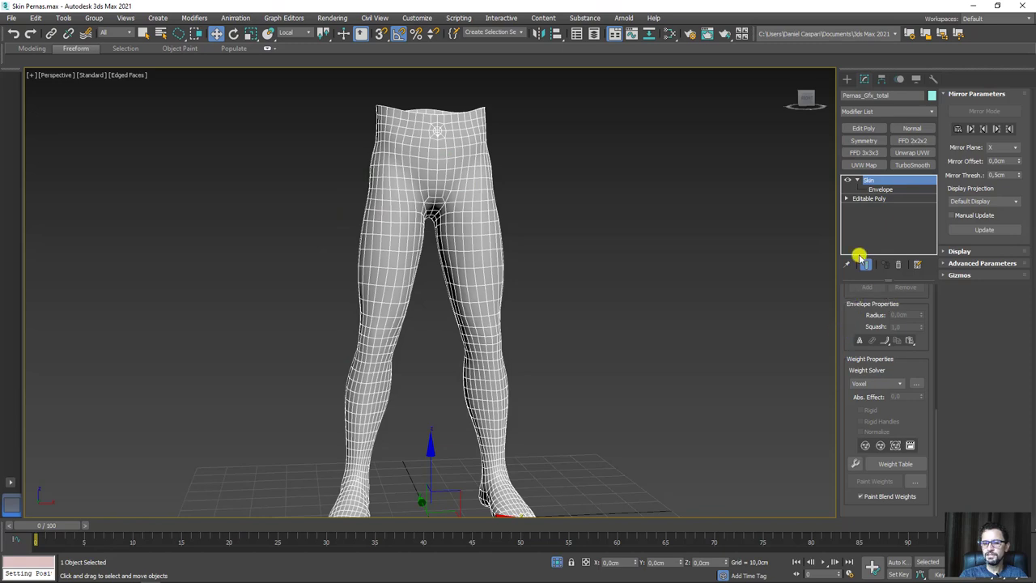
left_click(882, 189)
scroll(613, 234, "up", 3)
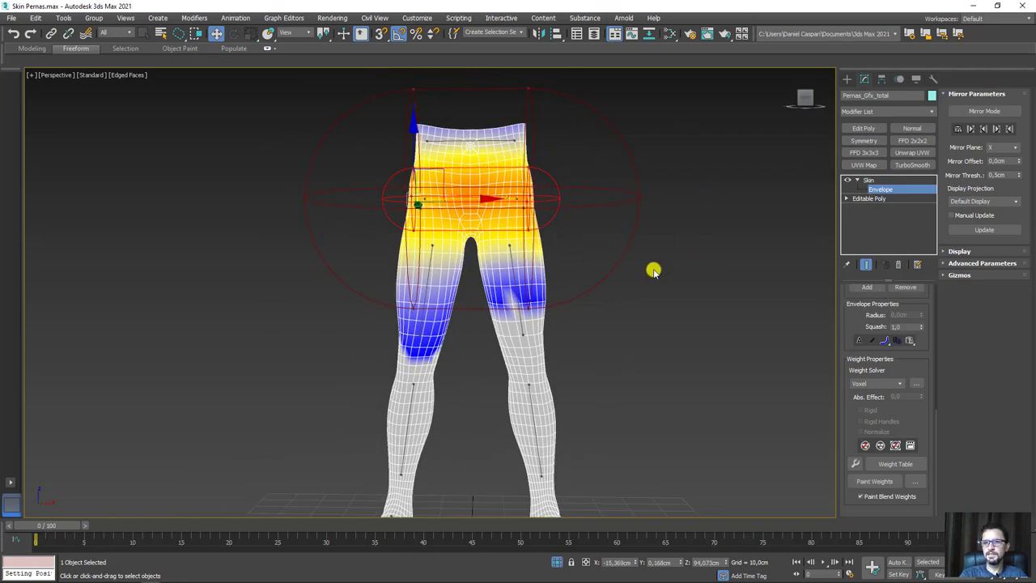
Step: Turn on Mirror Mode and switch the viewport to Front view
left_click(977, 110)
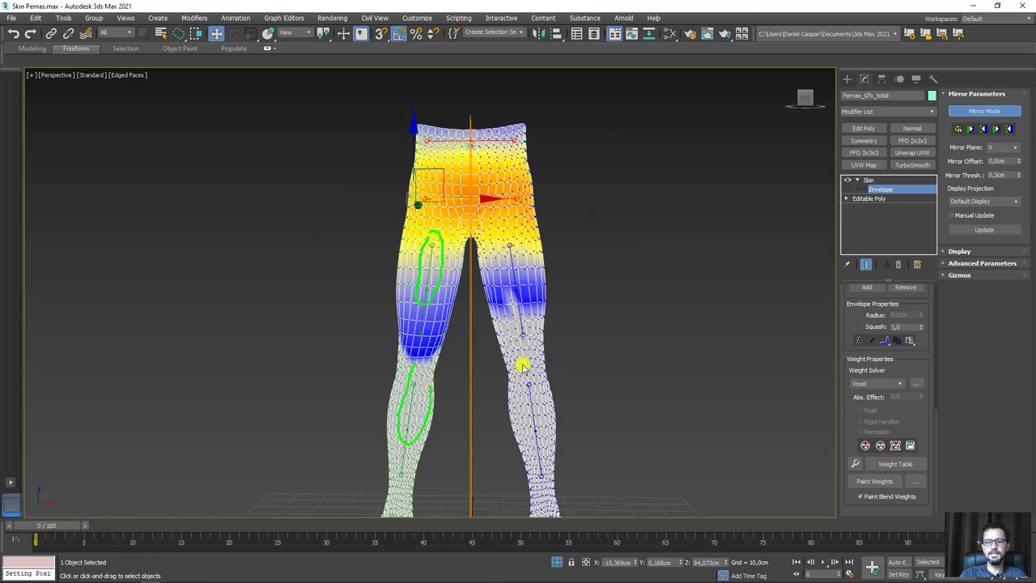
left_click(969, 130)
scroll(600, 287, "down", 2)
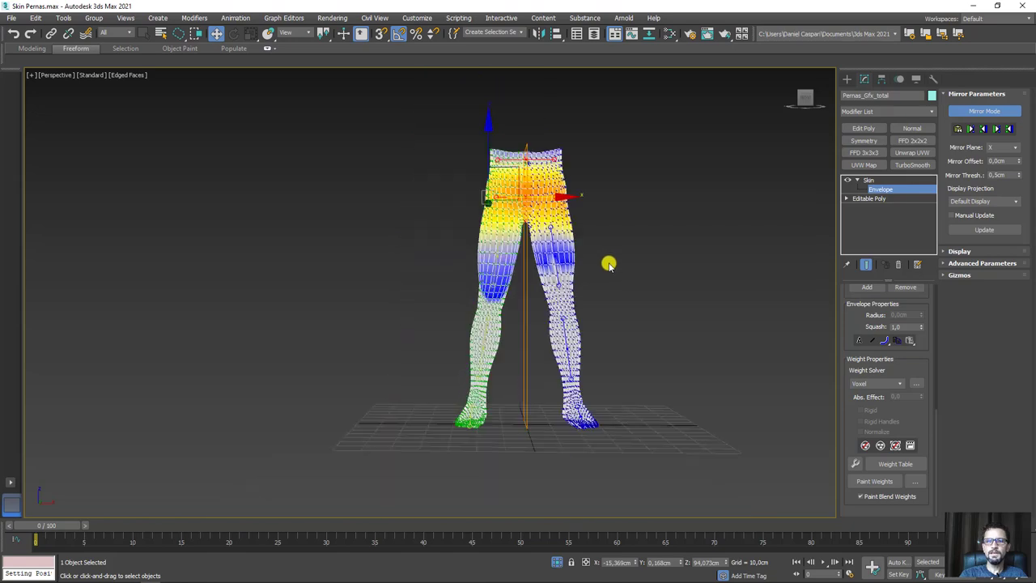
scroll(608, 264, "down", 2)
key("f")
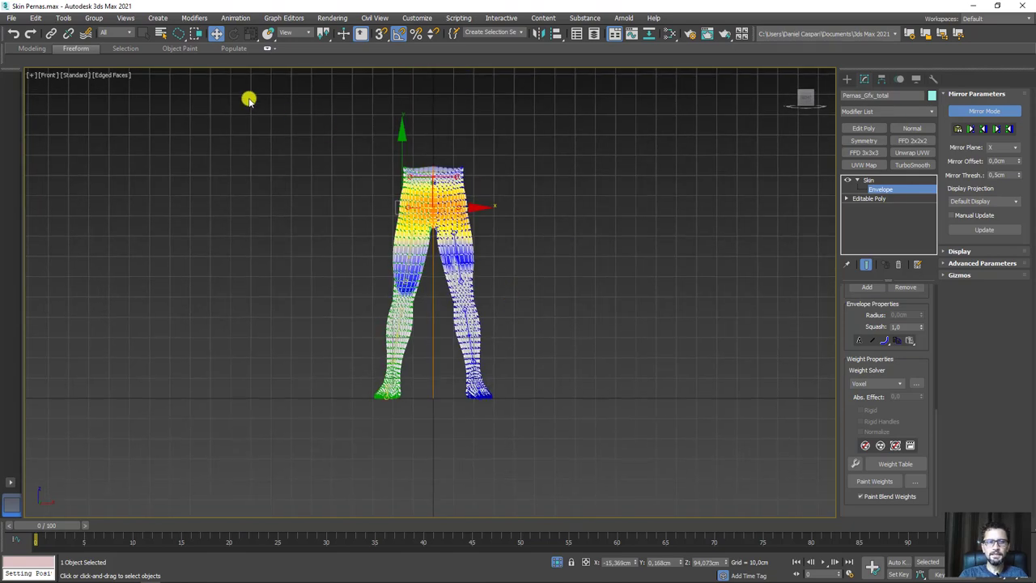
left_click_drag(178, 36, 178, 38)
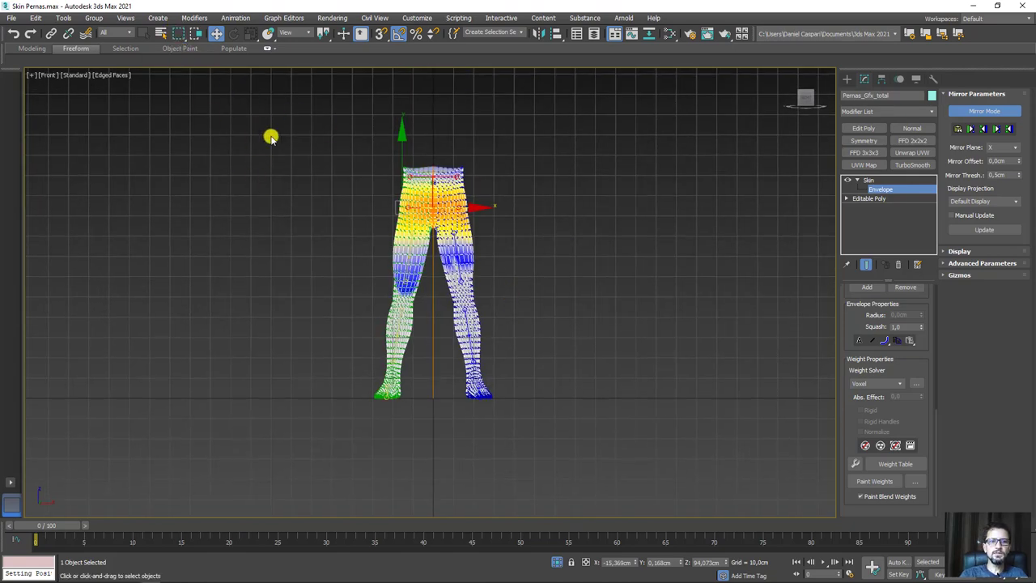
Step: Box-select all leg vertices and apply Paste Green to Blue Bones to mirror the weights
left_click_drag(402, 456, 434, 460)
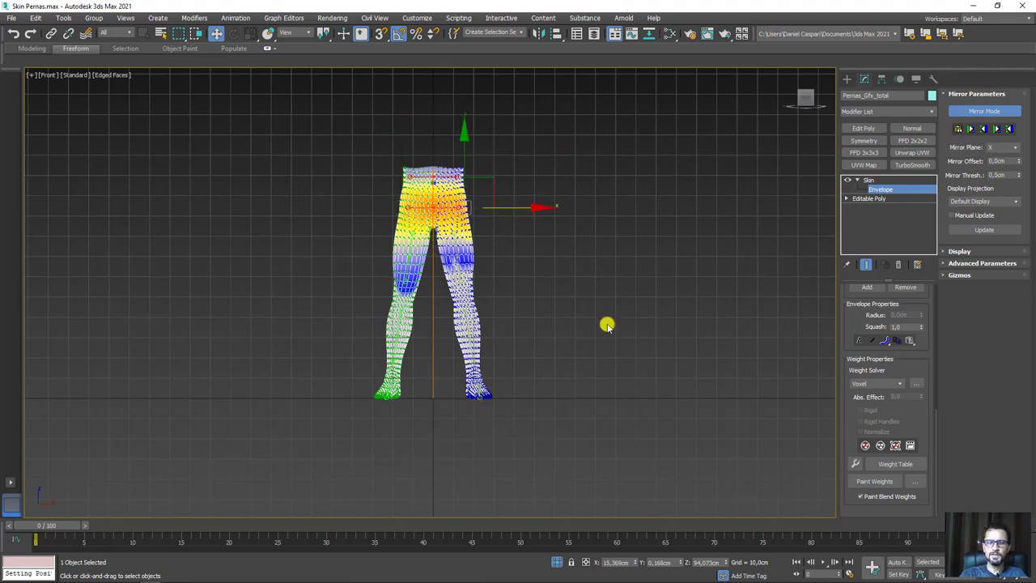
left_click(972, 129)
scroll(479, 299, "up", 2)
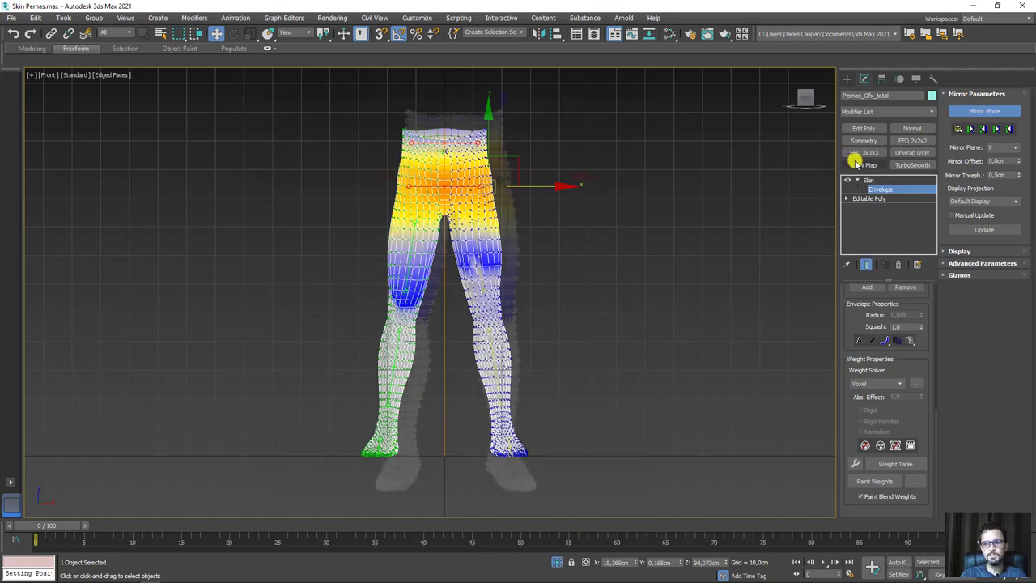
left_click(971, 129)
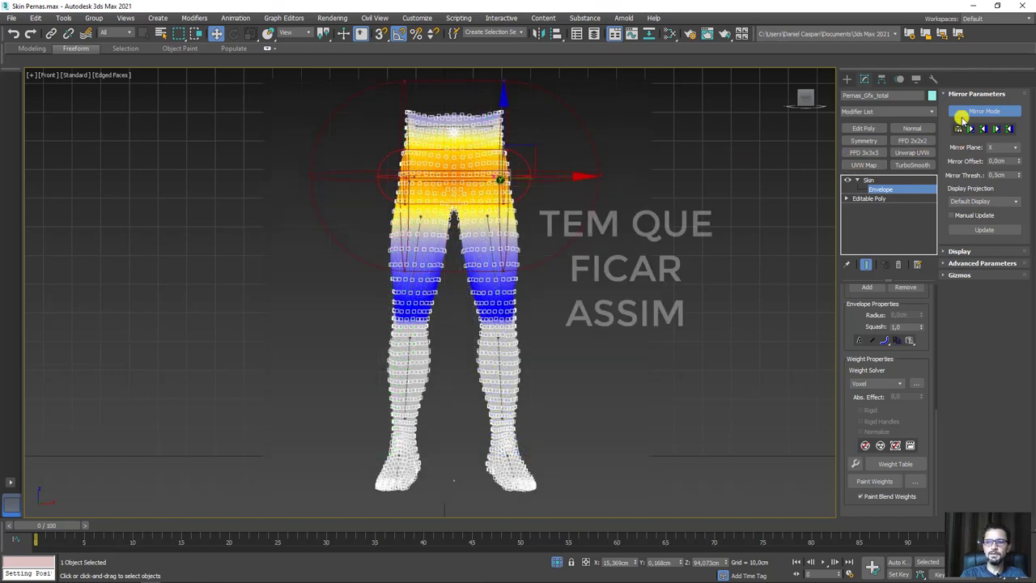
middle_click_drag(788, 137, 664, 213, "alt")
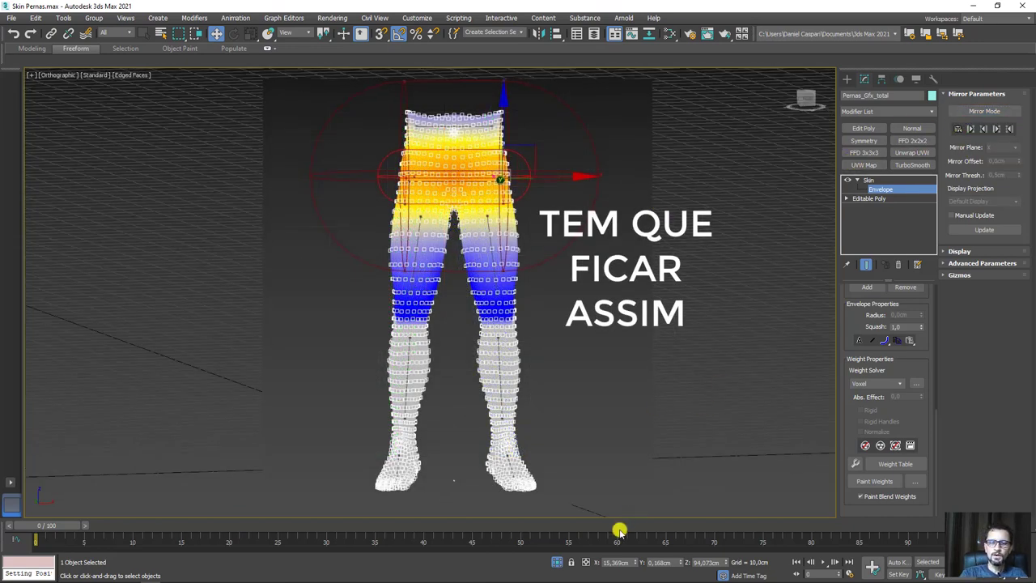
Step: Select foot control Rectangle002 and turn on Auto Key at frame 30 in Left view
left_click(868, 179)
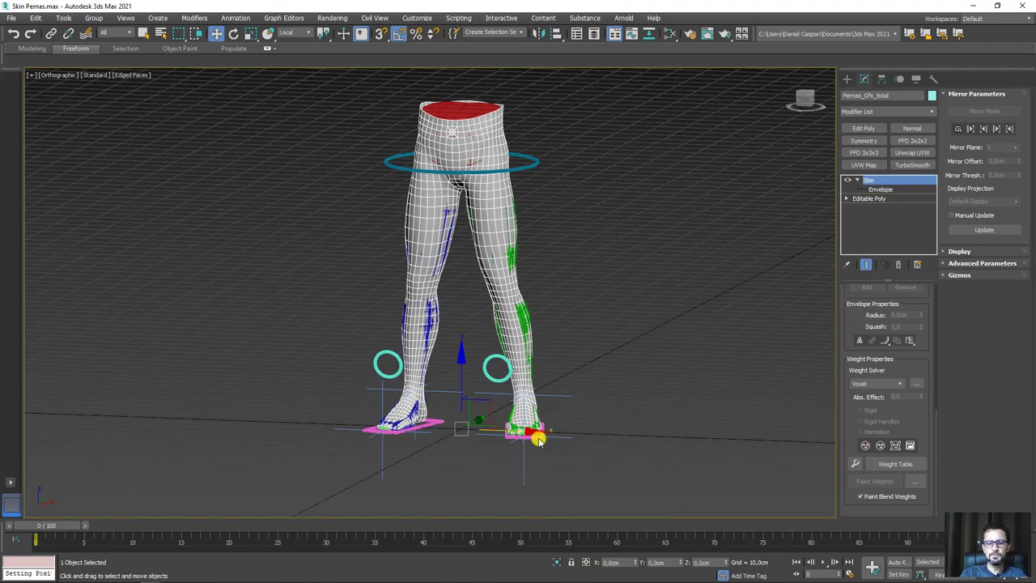
left_click(538, 438)
middle_click_drag(597, 428, 306, 520, "alt")
mouse_move(82, 530)
left_mouse_down()
mouse_move(365, 530)
mouse_move(340, 530)
left_mouse_up()
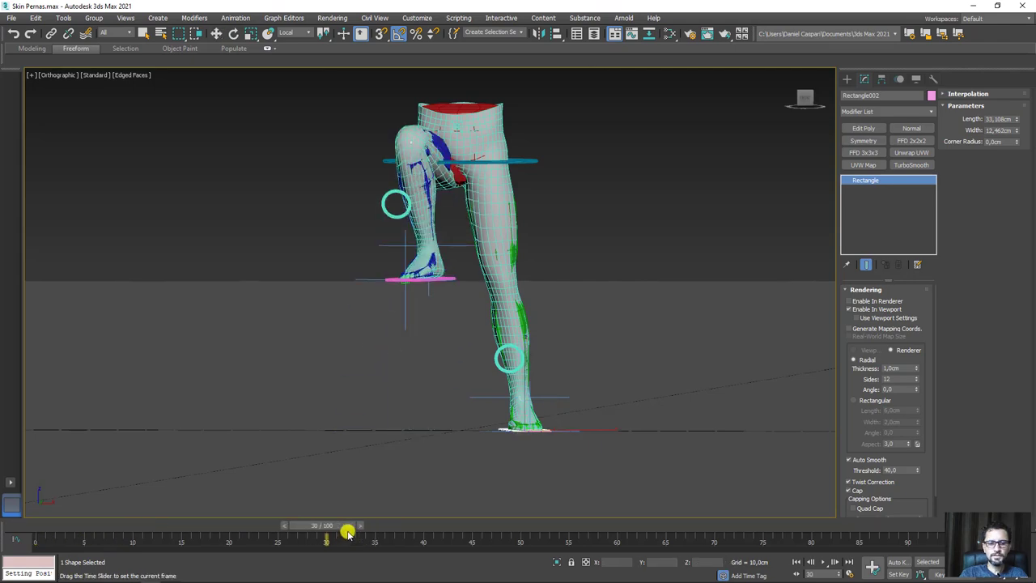
left_click(898, 562)
key("l")
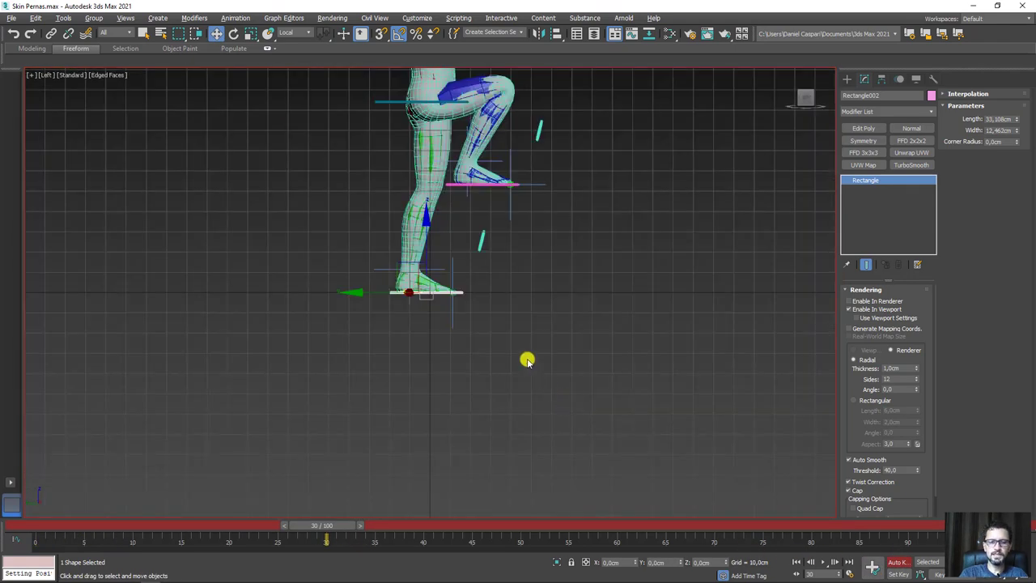
middle_click_drag(527, 361, 531, 389)
scroll(468, 394, "up", 2)
Step: Raise and shift the foot control, move knee circle Circle002 outward, and select IK Chain003
mouse_move(454, 411)
left_mouse_down()
mouse_move(520, 242)
mouse_move(532, 239)
left_mouse_up()
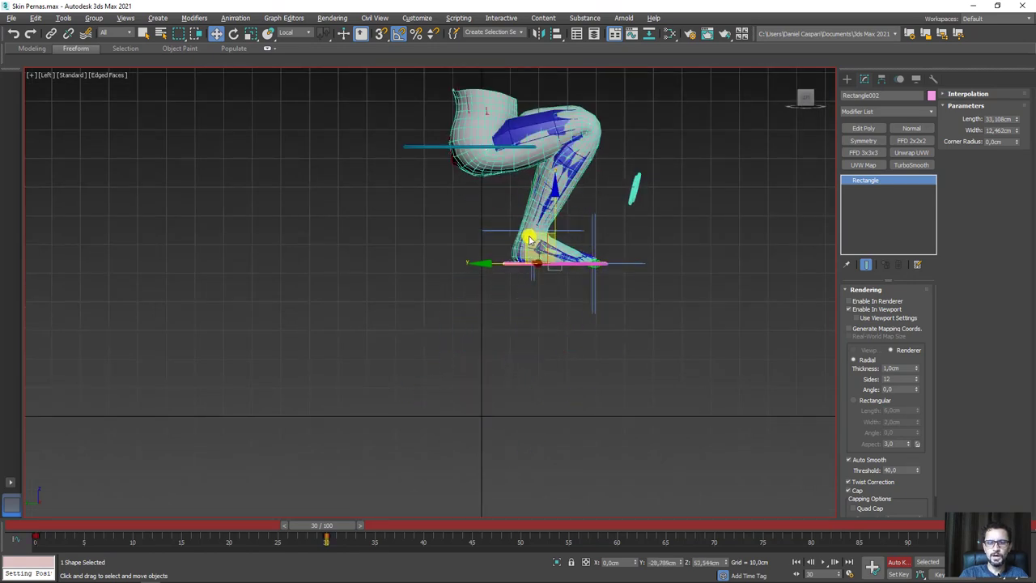
mouse_move(684, 252)
middle_mouse_down("alt")
mouse_move(611, 259)
mouse_move(609, 328)
middle_mouse_up("alt")
left_click_drag(612, 326, 539, 289)
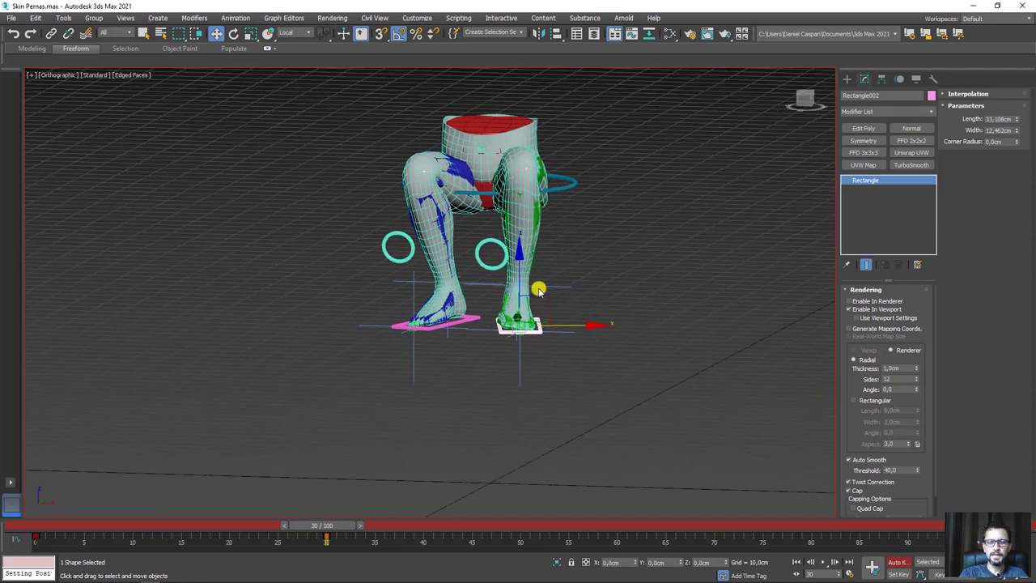
middle_click_drag(539, 289, 527, 259, "alt")
left_click(502, 249)
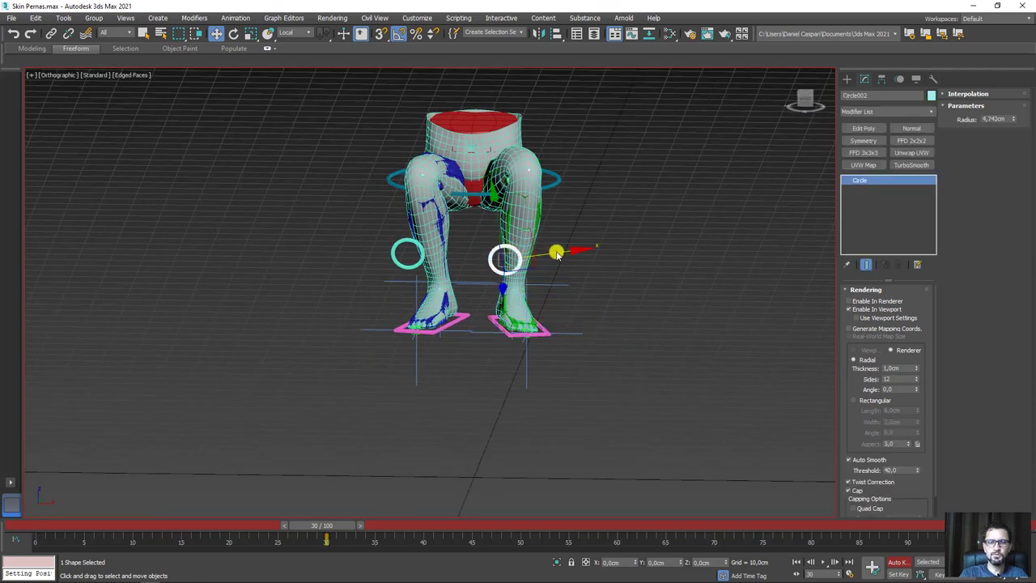
left_click_drag(555, 252, 594, 259)
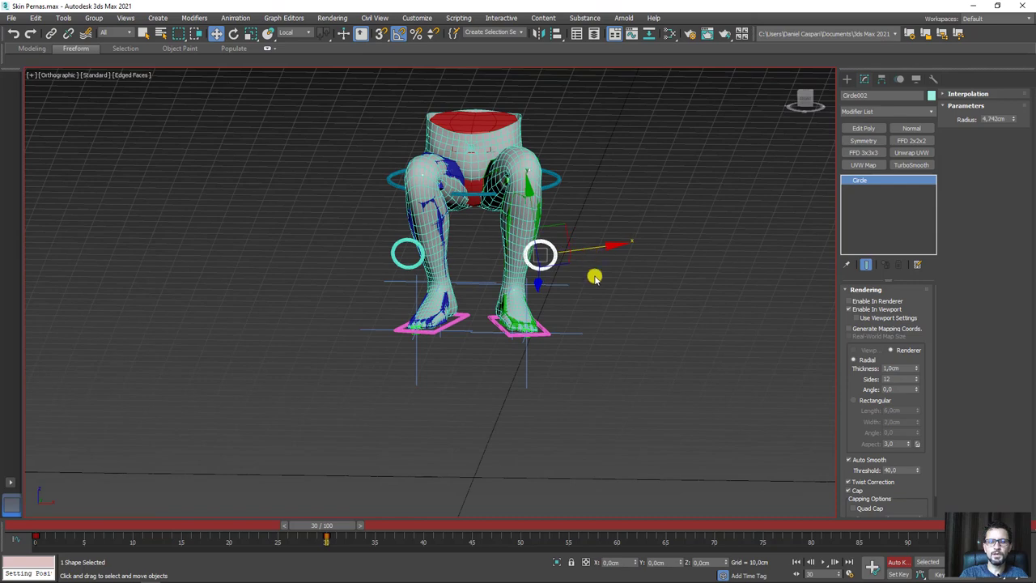
mouse_move(575, 268)
middle_mouse_down("alt")
mouse_move(511, 297)
mouse_move(513, 278)
mouse_move(556, 281)
middle_mouse_up("alt")
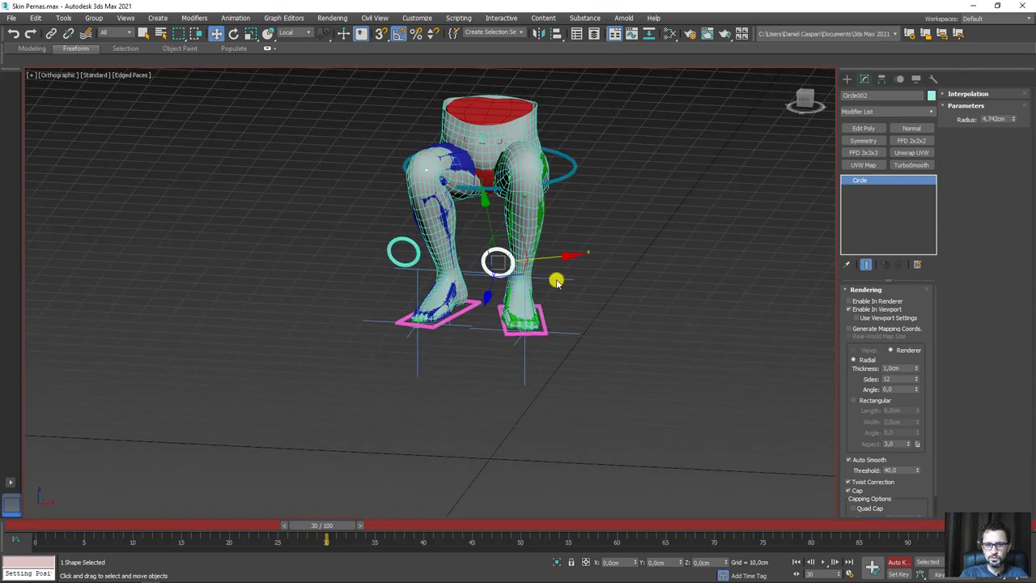
left_click(556, 281)
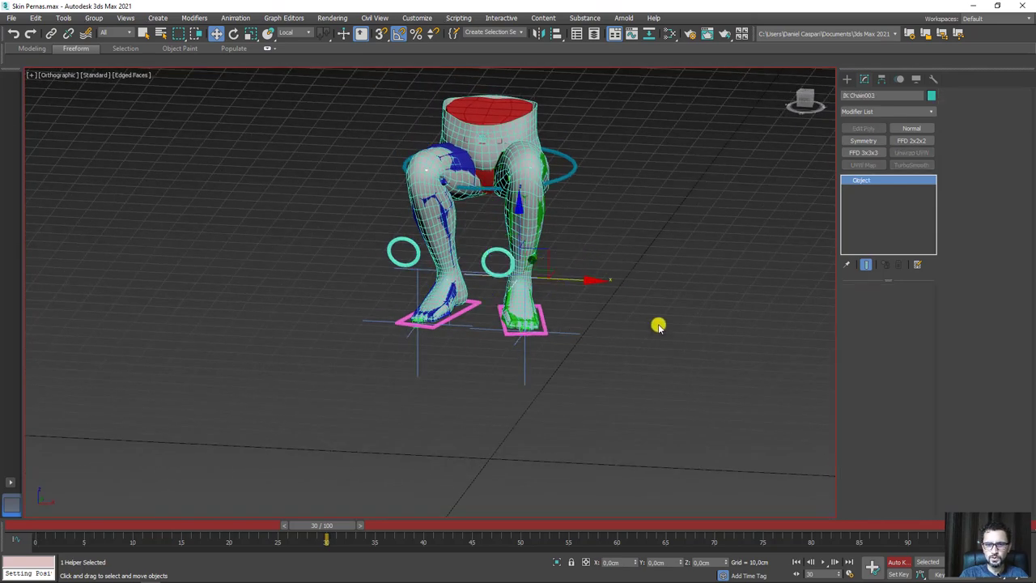
Step: Make Circle002 the pick target of IK Chain003 in the Motion panel
left_click(899, 79)
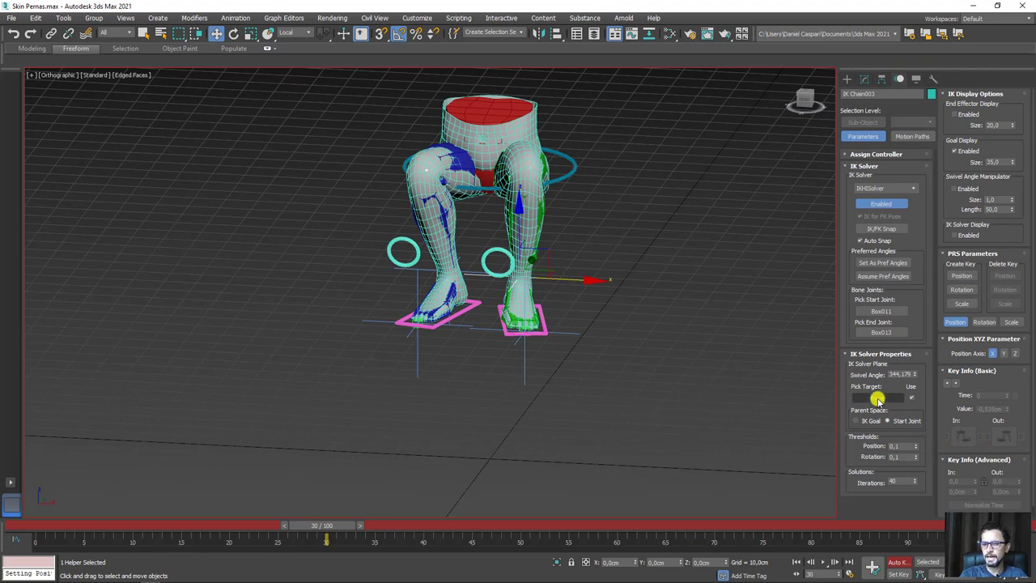
left_click(878, 398)
left_click(498, 255)
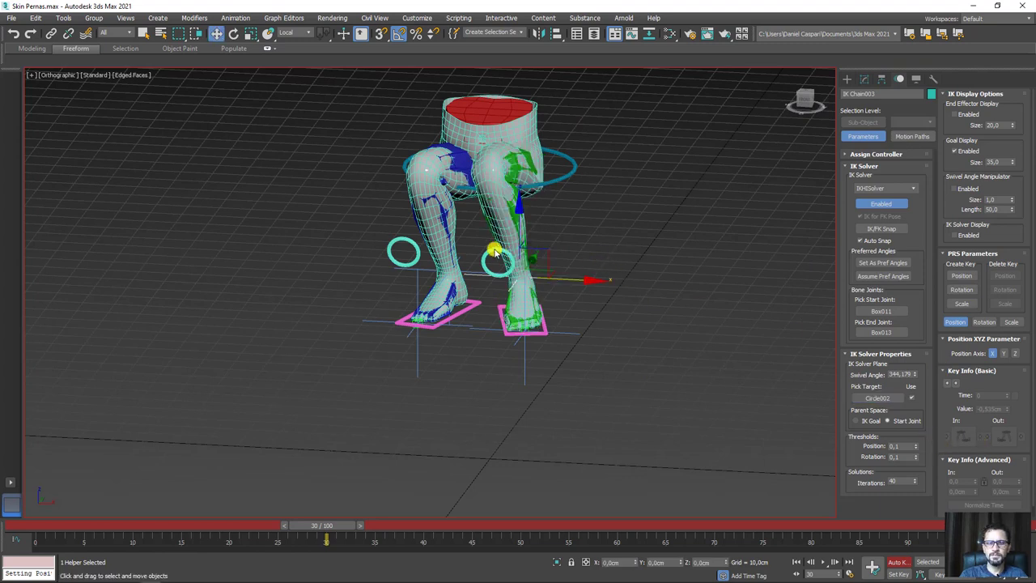
Step: Move Circle002 outward to the right, scrub to check the knee follows, then turn off Auto Key
key("w")
left_click(510, 260)
left_click_drag(550, 254, 606, 252)
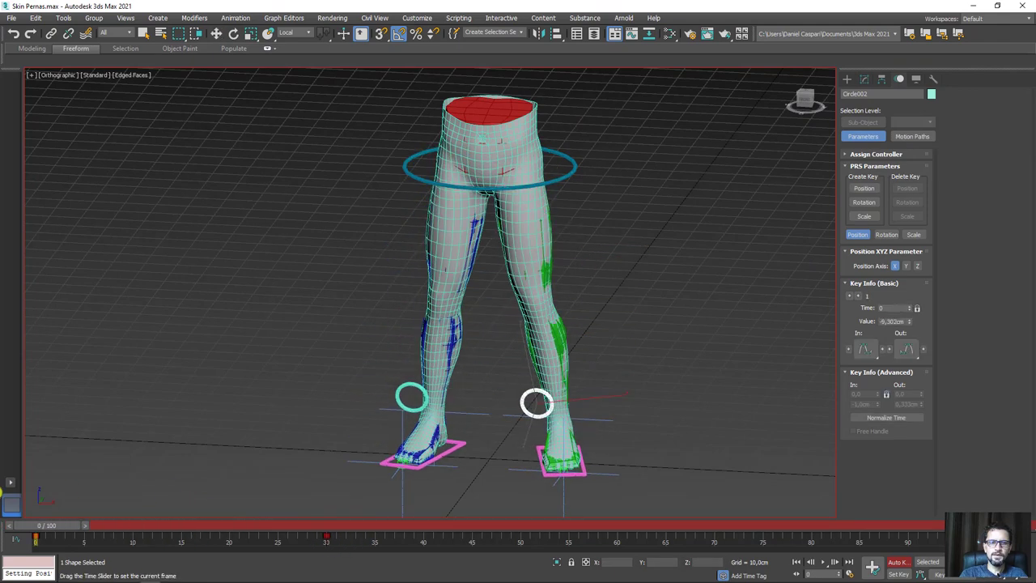
mouse_move(339, 526)
left_mouse_down()
mouse_move(413, 489)
mouse_move(331, 500)
left_mouse_up()
middle_click_drag(381, 389, 508, 385, "alt")
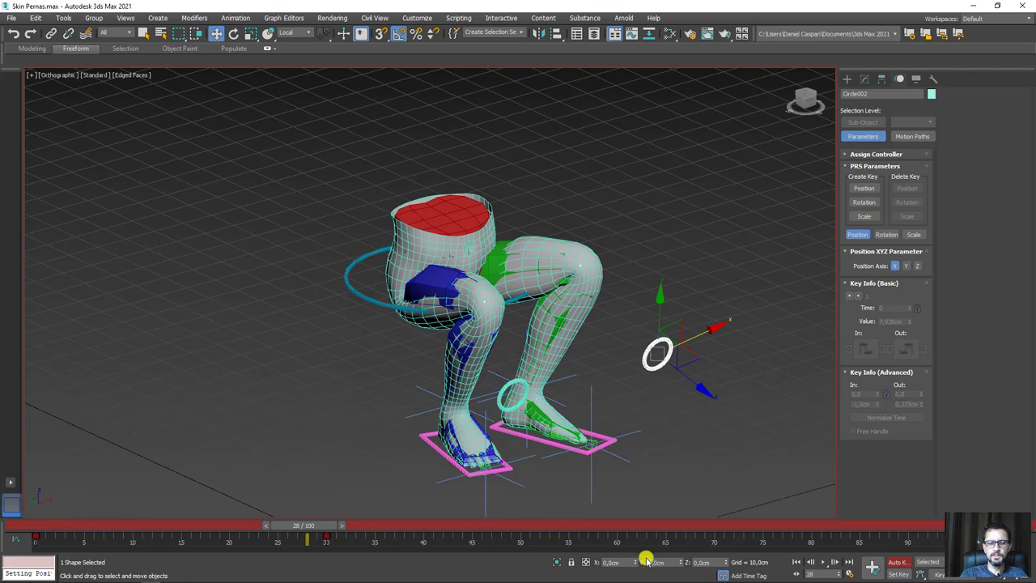
left_click(882, 563)
Step: Isolate the legs mesh Pernas_Gfx_total and preview its pose across the frames
left_click(522, 260)
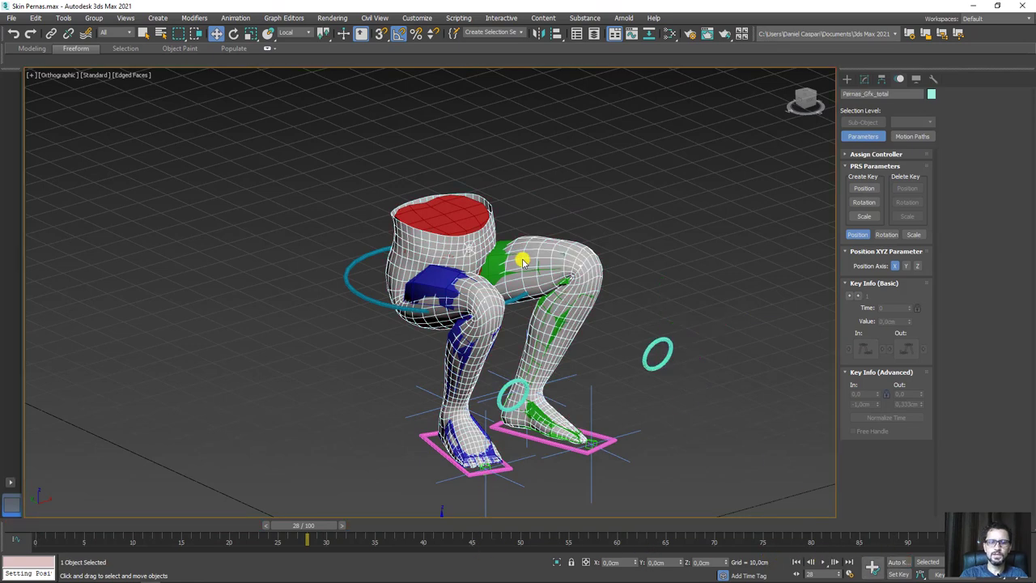
left_click(556, 562)
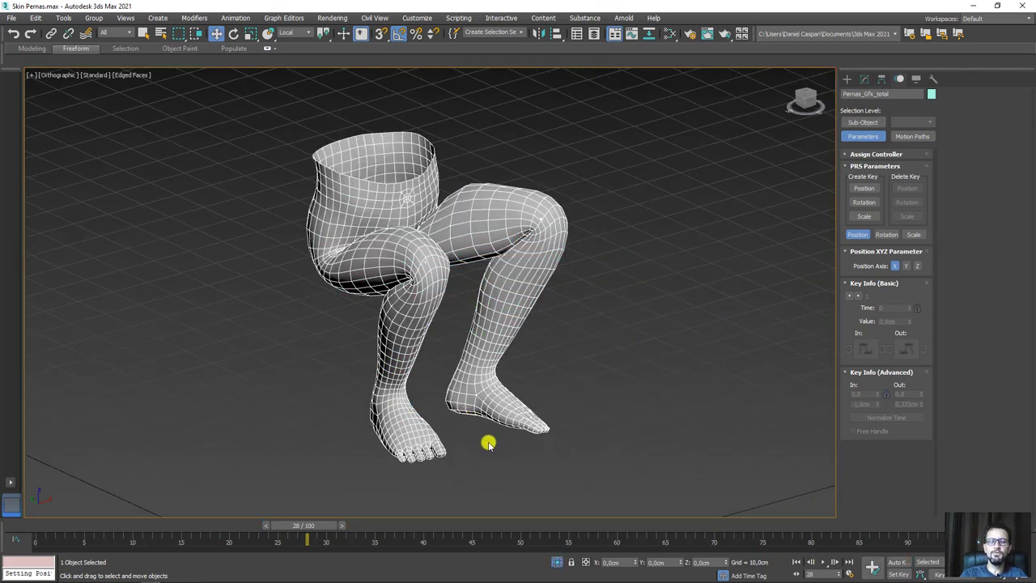
middle_click_drag(488, 443, 495, 463, "alt")
mouse_move(312, 527)
left_mouse_down()
mouse_move(354, 525)
mouse_move(192, 513)
mouse_move(562, 509)
mouse_move(12, 506)
mouse_move(611, 514)
left_mouse_up()
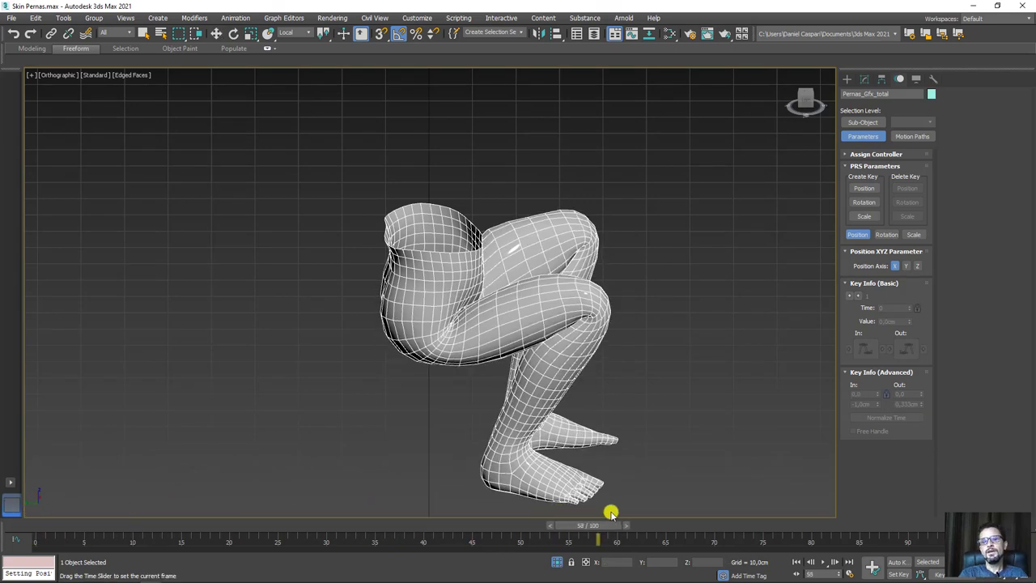
scroll(462, 294, "up", 3)
scroll(329, 346, "up", 2)
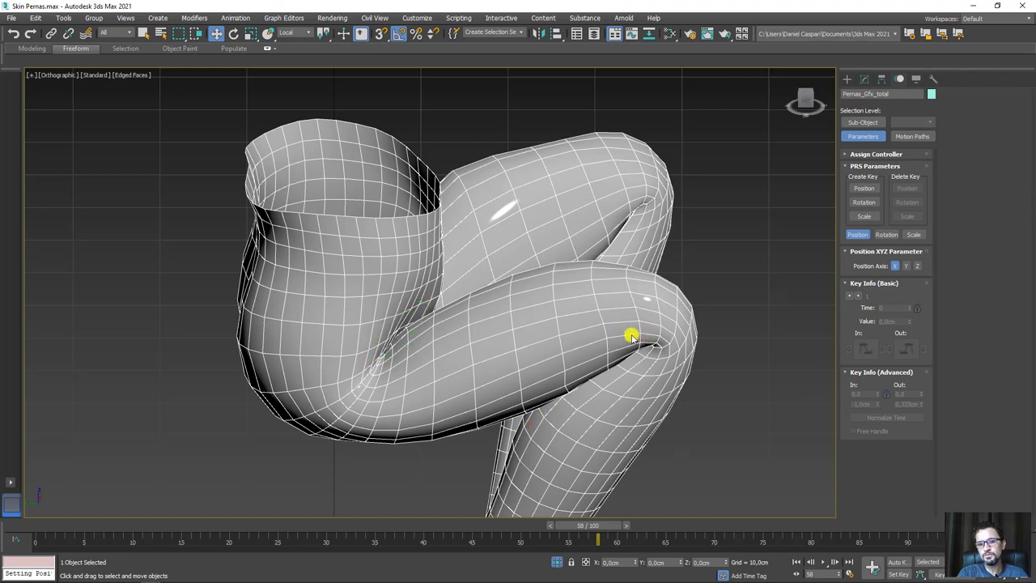
Step: Undo a test move of the legs and return the mesh to its frame 0 rest pose
left_click_drag(629, 335, 613, 356)
key("ctrl+z")
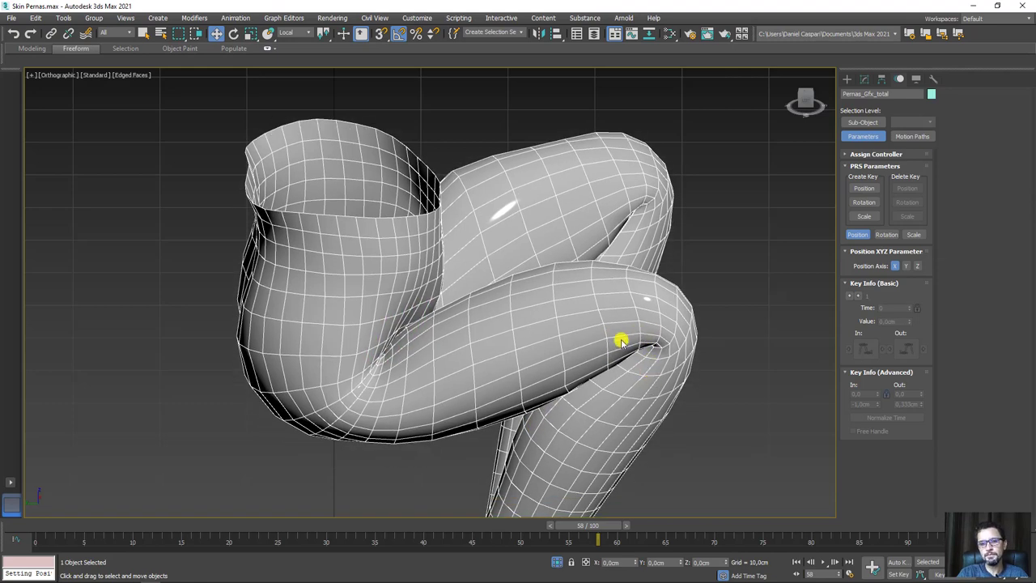
mouse_move(687, 424)
middle_mouse_down("alt")
mouse_move(669, 394)
mouse_move(659, 420)
mouse_move(571, 400)
middle_mouse_up("alt")
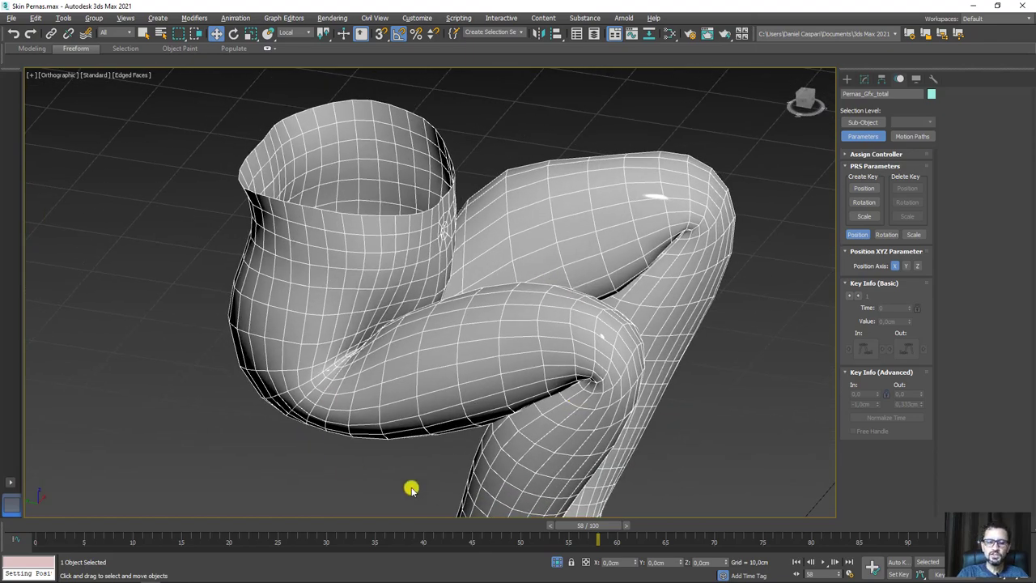
left_click_drag(597, 524, 36, 524)
scroll(428, 335, "down", 4)
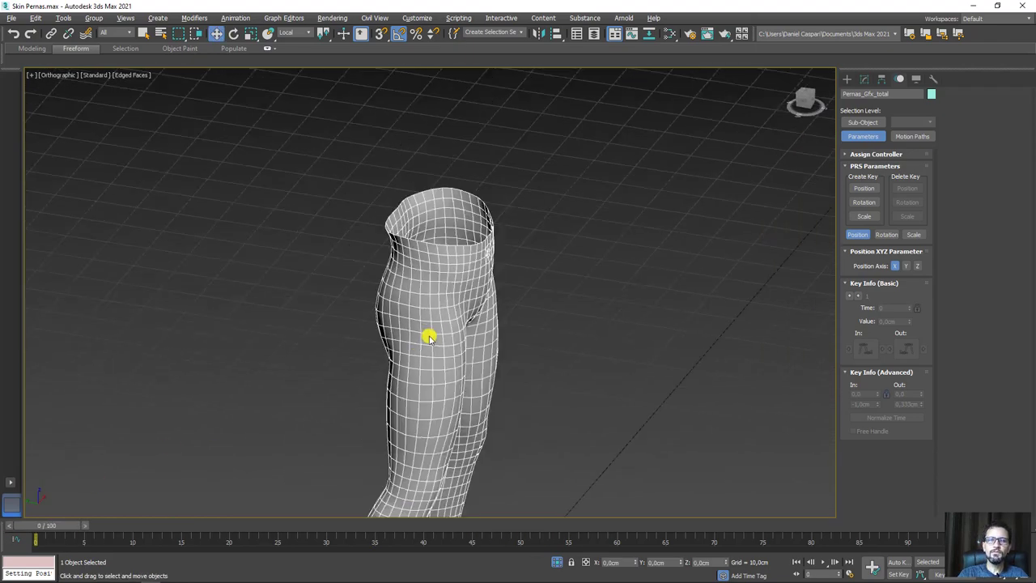
scroll(374, 346, "up", 1)
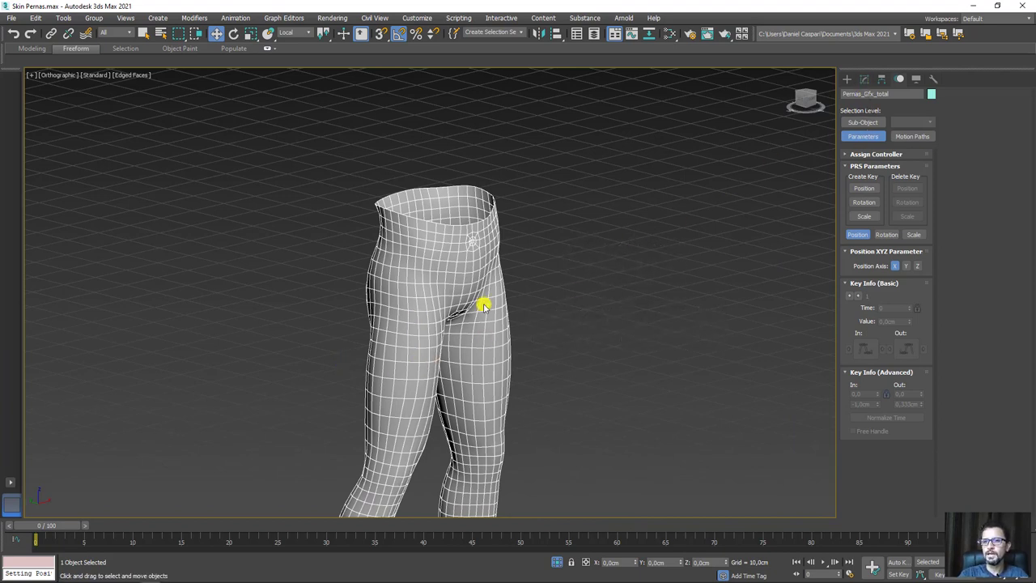
middle_click_drag(430, 317, 524, 245)
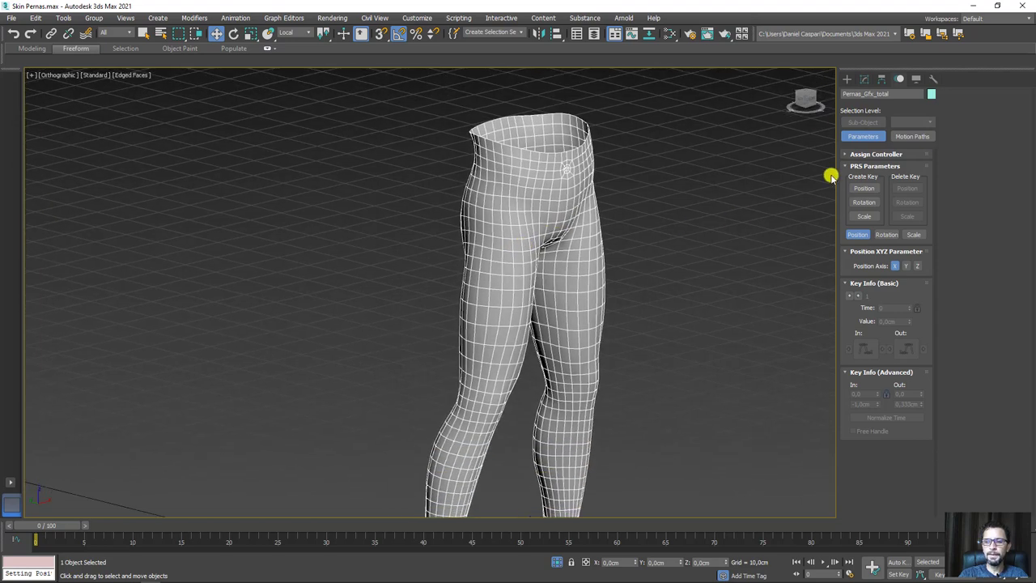
Step: Add Skin Morph from the Modifier List to the legs mesh's stack
left_click(868, 80)
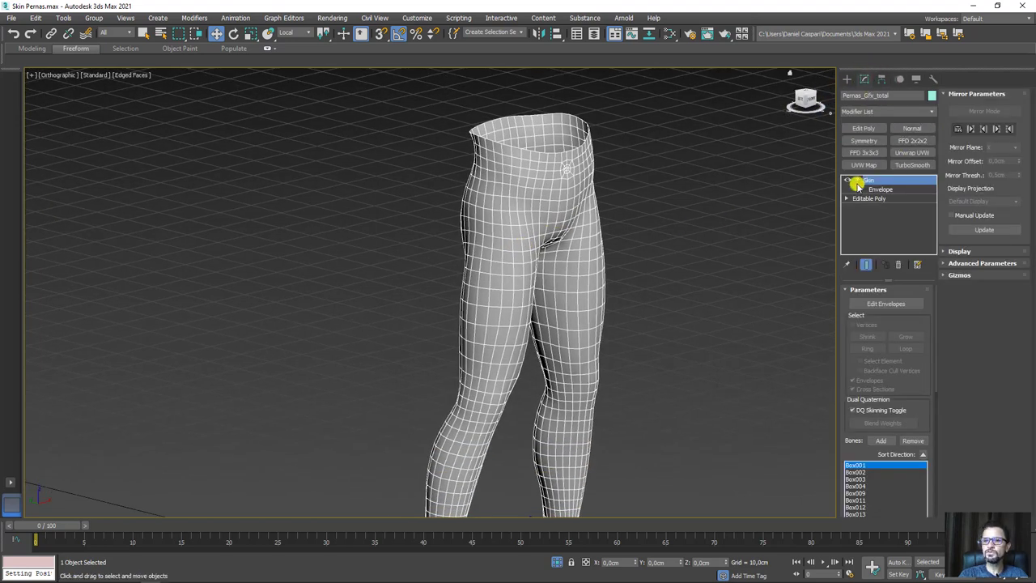
left_click(931, 111)
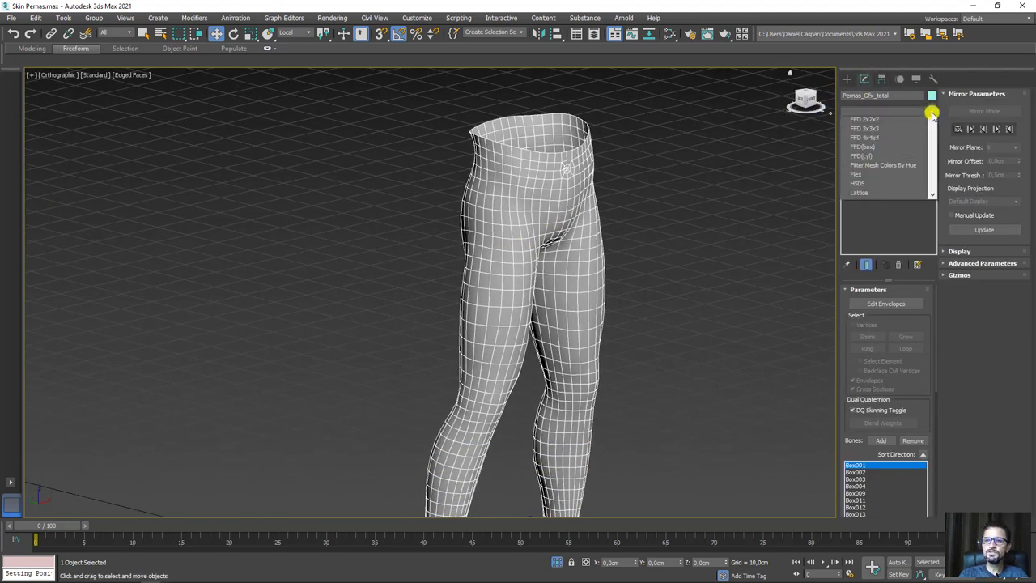
left_click_drag(929, 162, 941, 429)
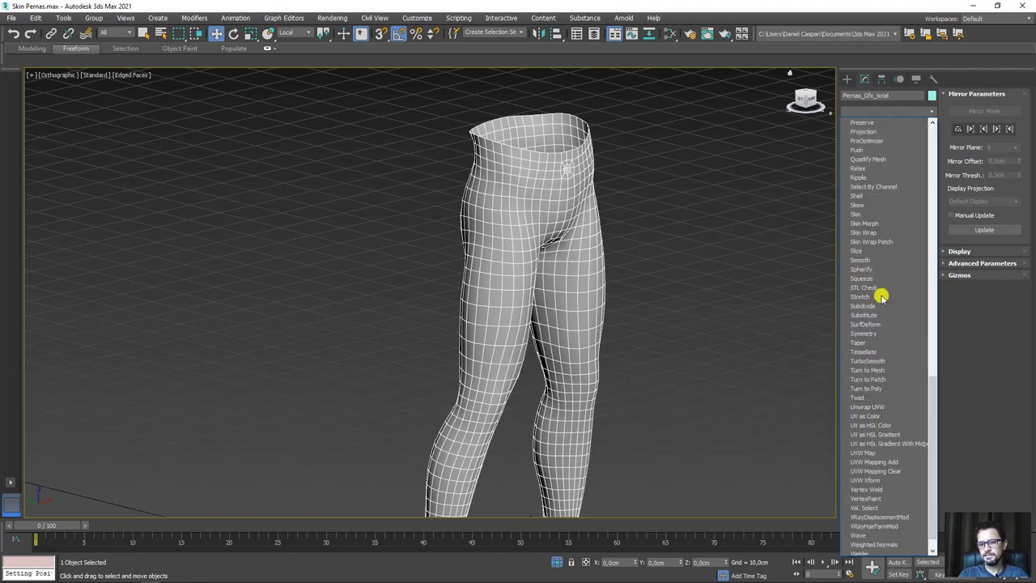
left_click(874, 223)
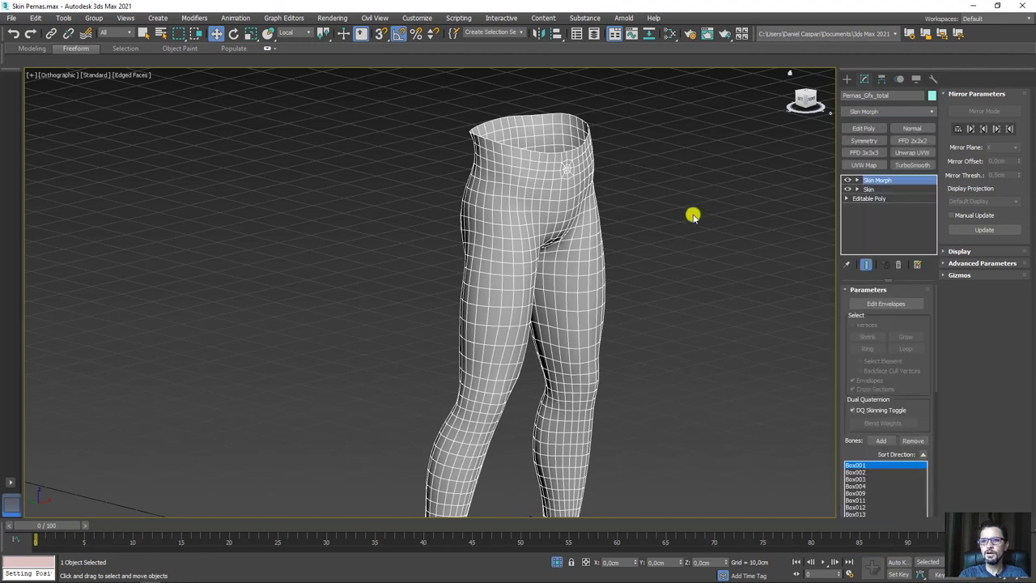
Step: Orbit down onto the hips and start picking a bone for the Skin Morph
middle_click_drag(718, 237, 737, 215, "alt")
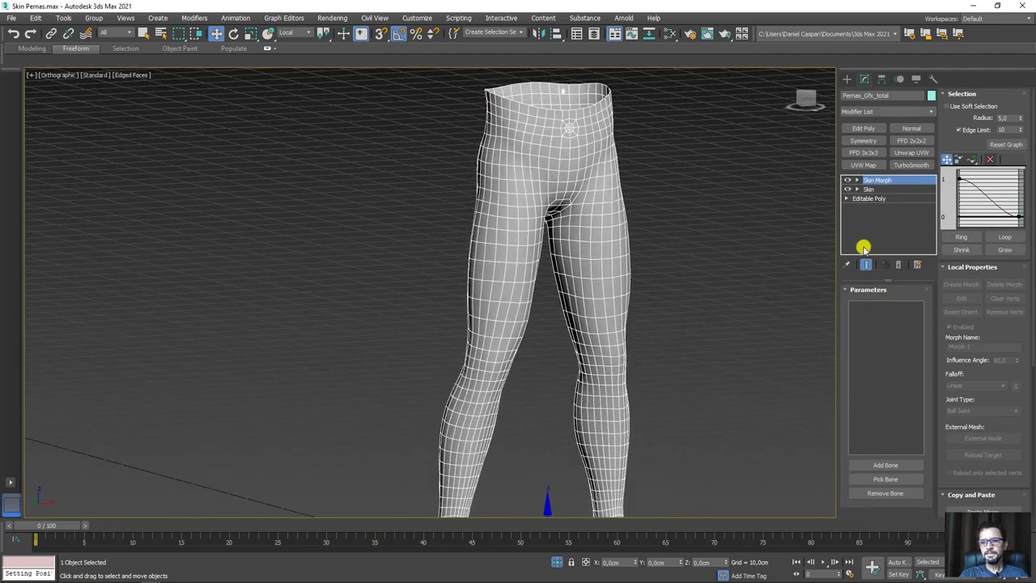
mouse_move(855, 258)
left_mouse_down()
mouse_move(928, 369)
mouse_move(849, 265)
left_mouse_up()
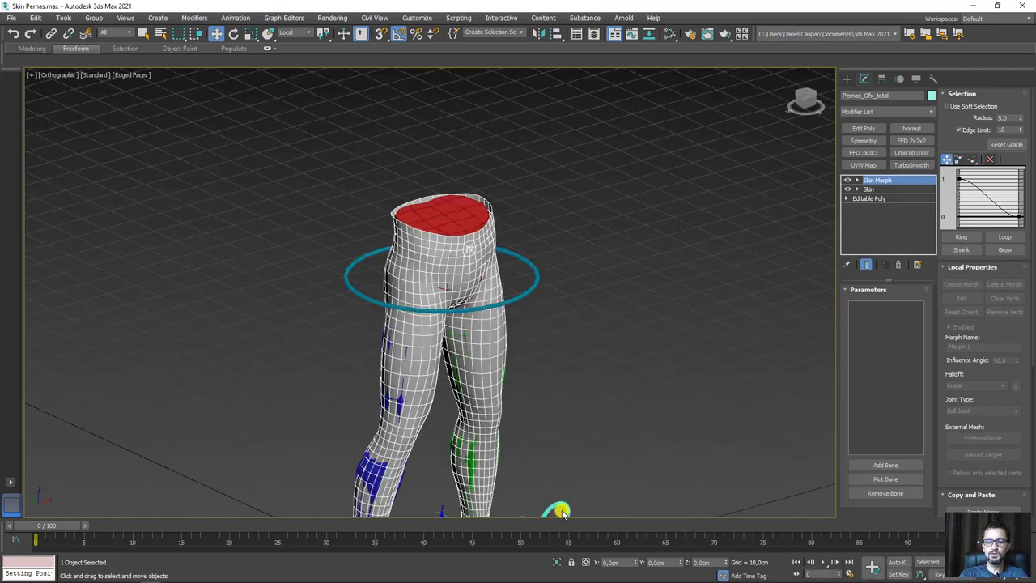
scroll(529, 373, "up", 2)
scroll(490, 310, "up", 2)
middle_click_drag(480, 330, 492, 396, "alt")
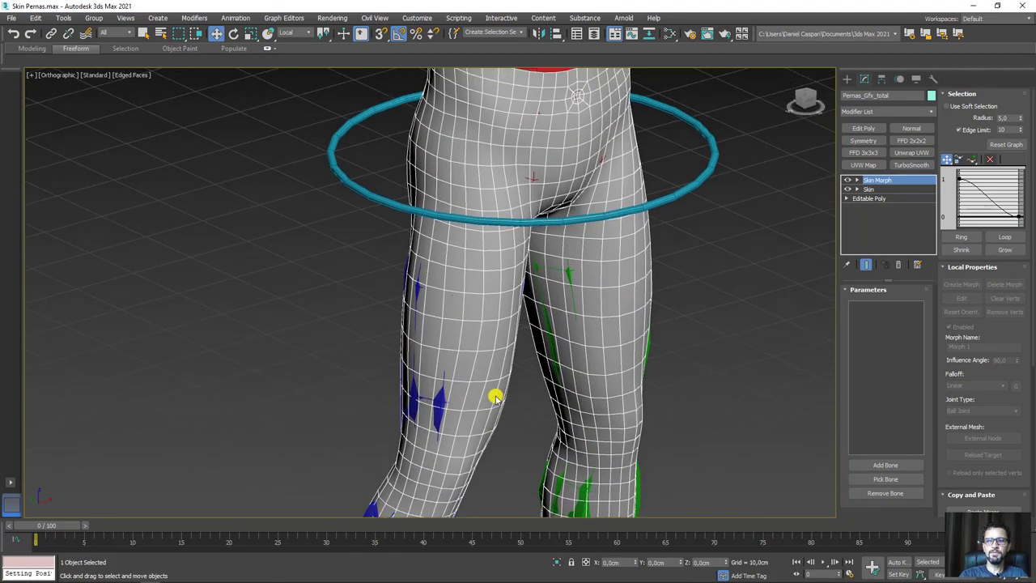
scroll(492, 396, "up", 1)
left_click_drag(405, 227, 430, 417)
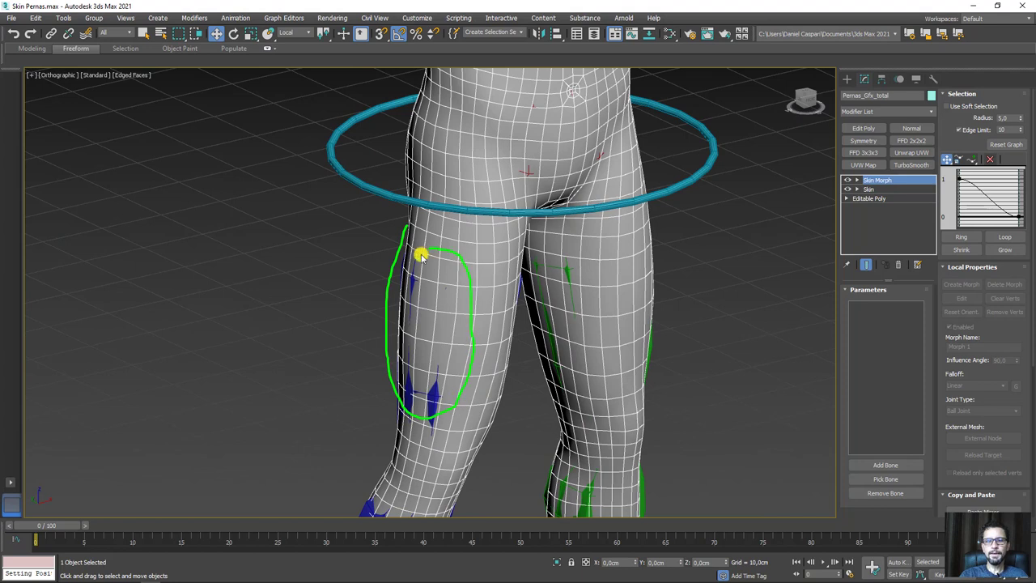
left_click(888, 478)
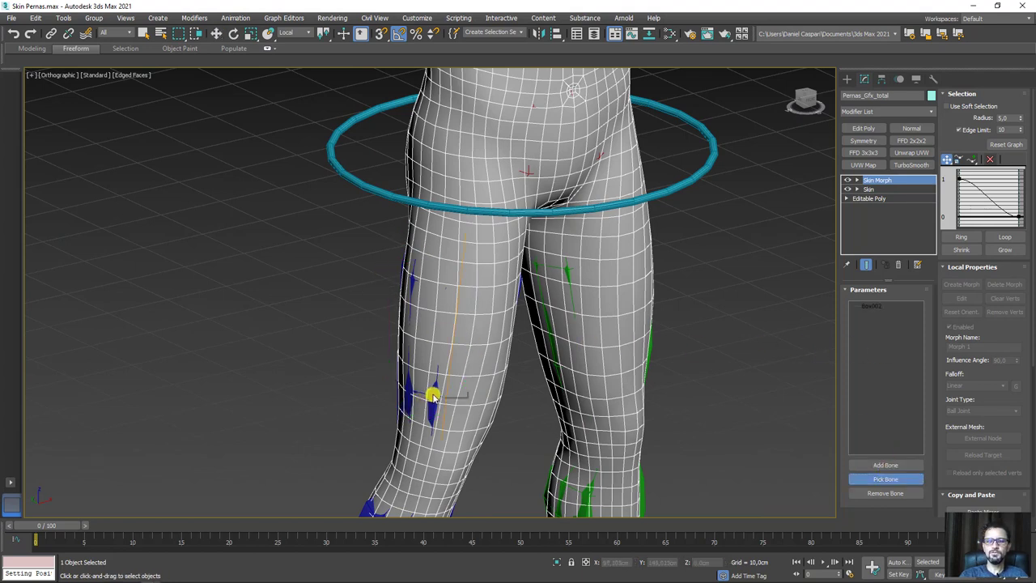
Step: Assign the Box002 thigh bone to Skin Morph and isolate the legs mesh
left_click(874, 306)
middle_click_drag(697, 367, 713, 379)
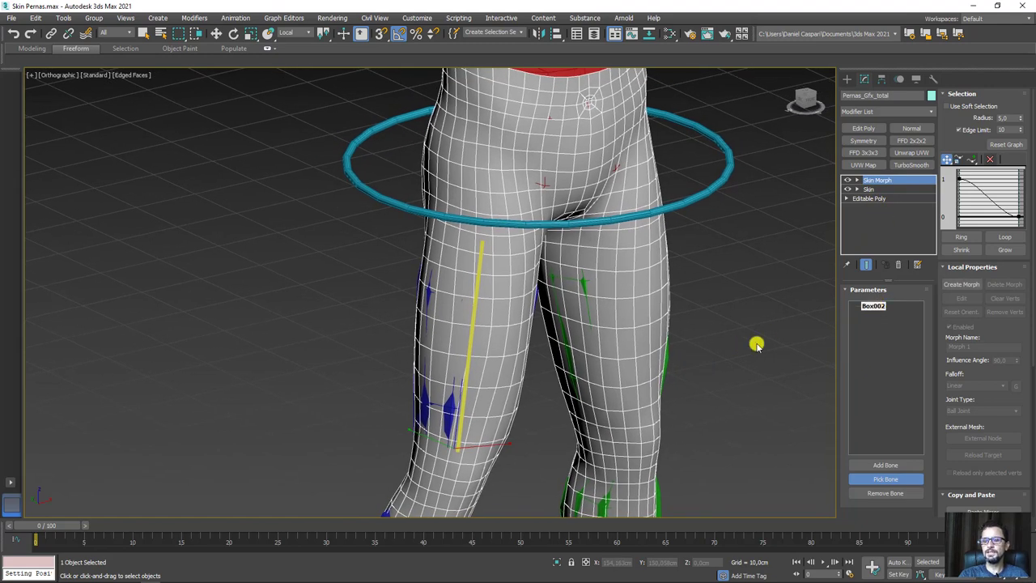
mouse_move(755, 344)
middle_mouse_down("alt")
mouse_move(740, 364)
mouse_move(4, 564)
middle_mouse_up("alt")
mouse_move(63, 525)
left_mouse_down()
mouse_move(321, 534)
mouse_move(44, 536)
mouse_move(372, 541)
mouse_move(34, 541)
left_mouse_up()
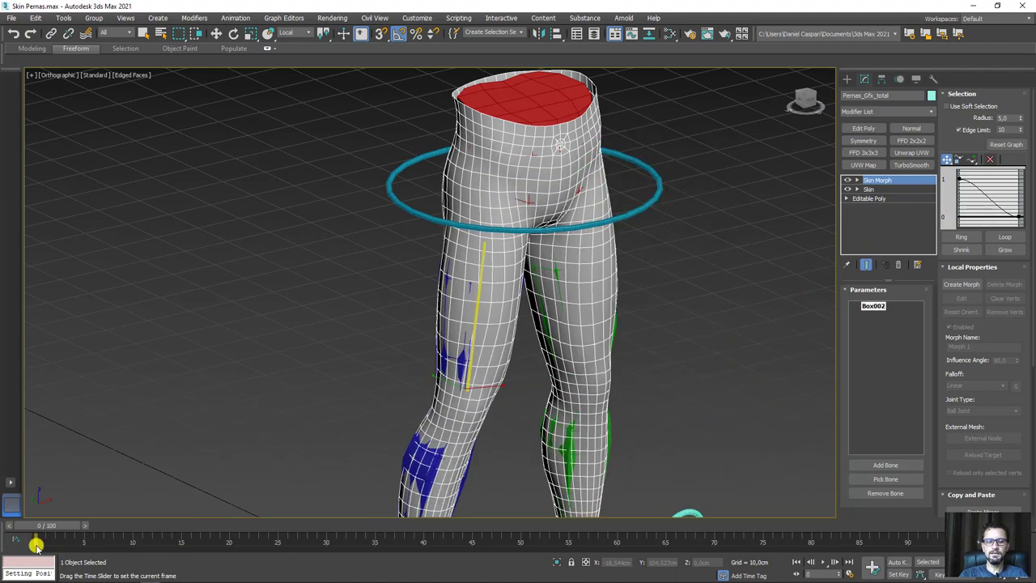
left_click(555, 561)
Step: At the bent frame-30 pose, zoom into the hip crease and create Morph 0
left_click_drag(45, 528, 326, 538)
scroll(493, 286, "up", 2)
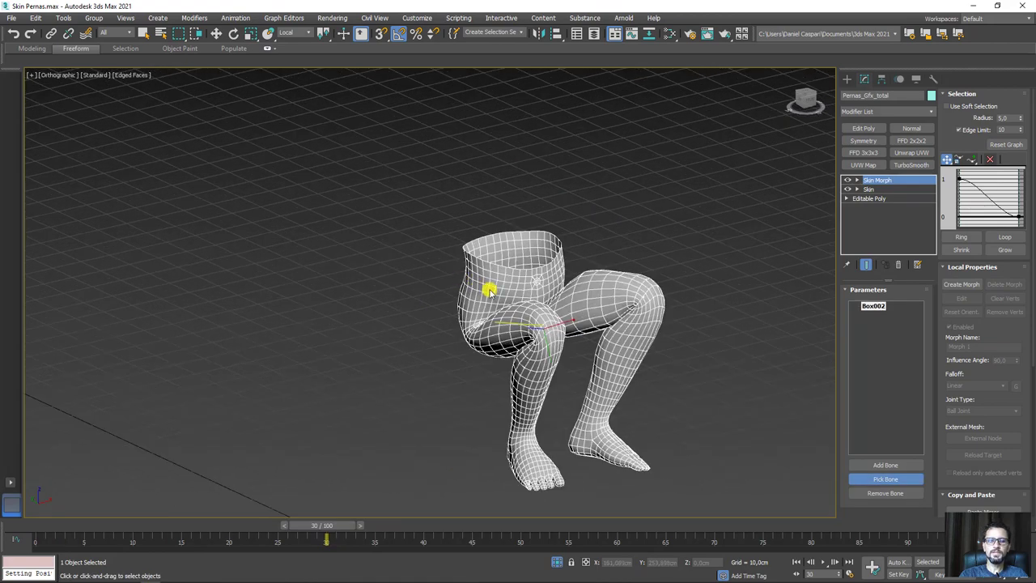
scroll(558, 358, "up", 4)
scroll(562, 384, "up", 2)
scroll(559, 368, "up", 2)
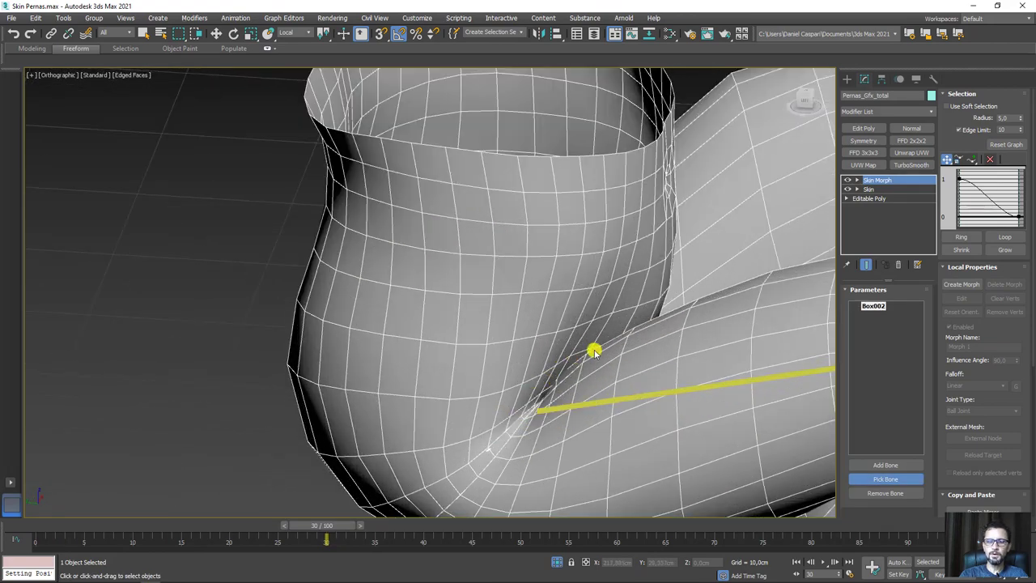
scroll(593, 351, "down", 3)
scroll(583, 363, "down", 2)
mouse_move(339, 529)
left_mouse_down()
mouse_move(51, 531)
mouse_move(224, 527)
mouse_move(437, 543)
mouse_move(335, 539)
left_mouse_up()
middle_click_drag(490, 397, 542, 293, "alt")
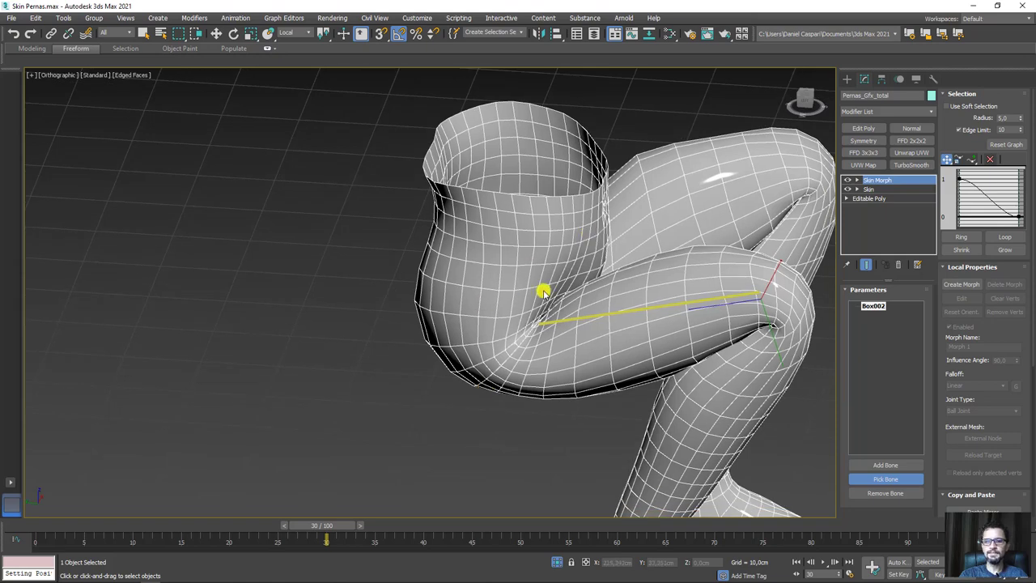
left_click(961, 285)
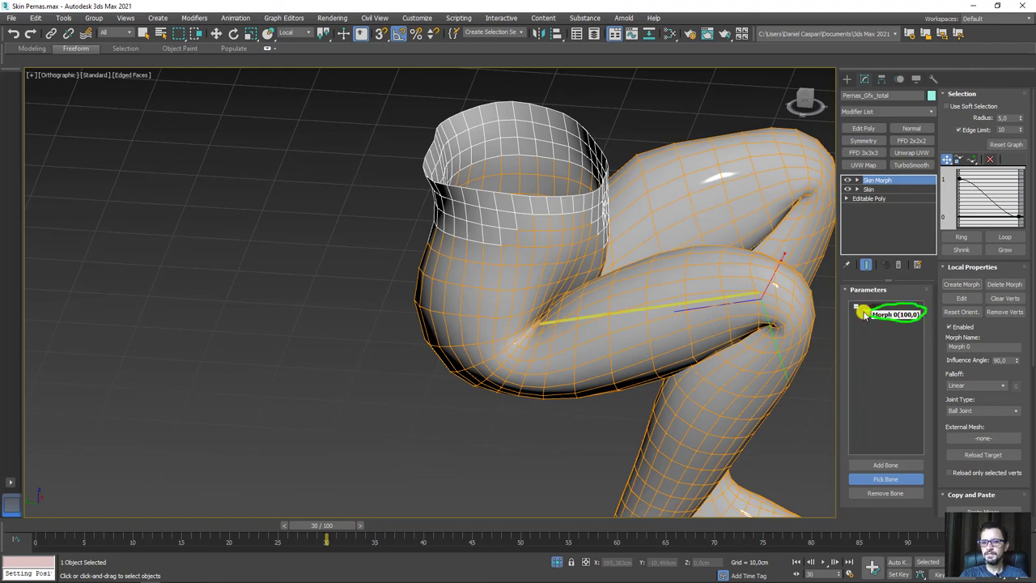
Step: Start editing Morph 0, select a hip-crease vertex, and enable Soft Selection at radius 5,0
mouse_move(350, 527)
left_mouse_down()
mouse_move(65, 527)
mouse_move(326, 527)
left_mouse_up()
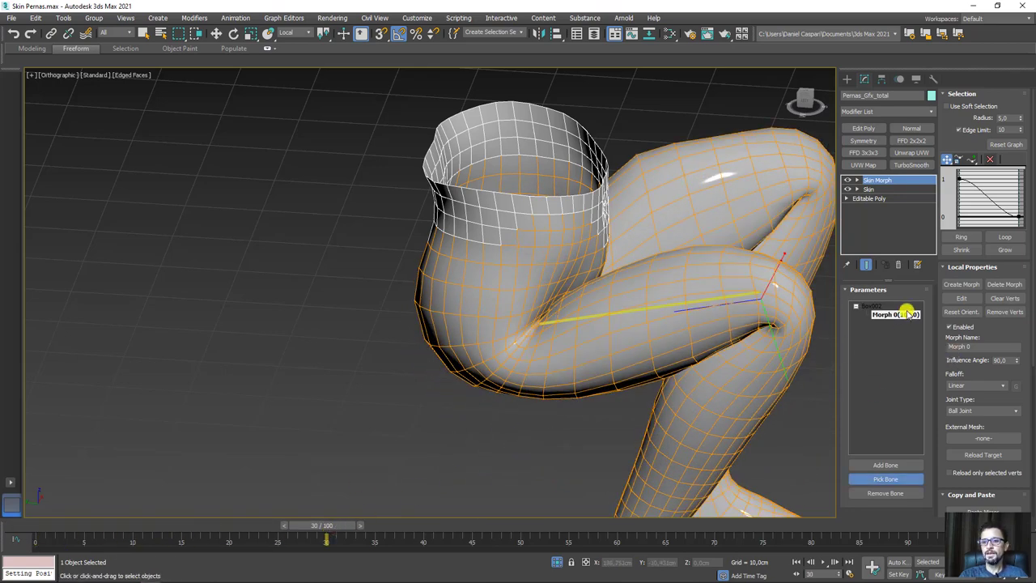
left_click(961, 299)
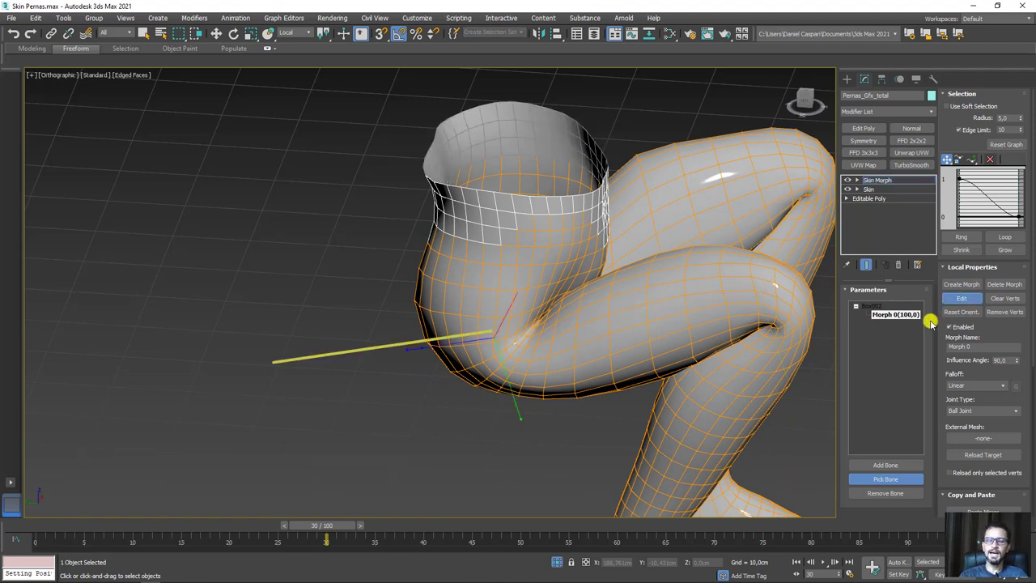
mouse_move(326, 527)
left_mouse_down()
mouse_move(121, 526)
mouse_move(364, 526)
mouse_move(326, 526)
left_mouse_up()
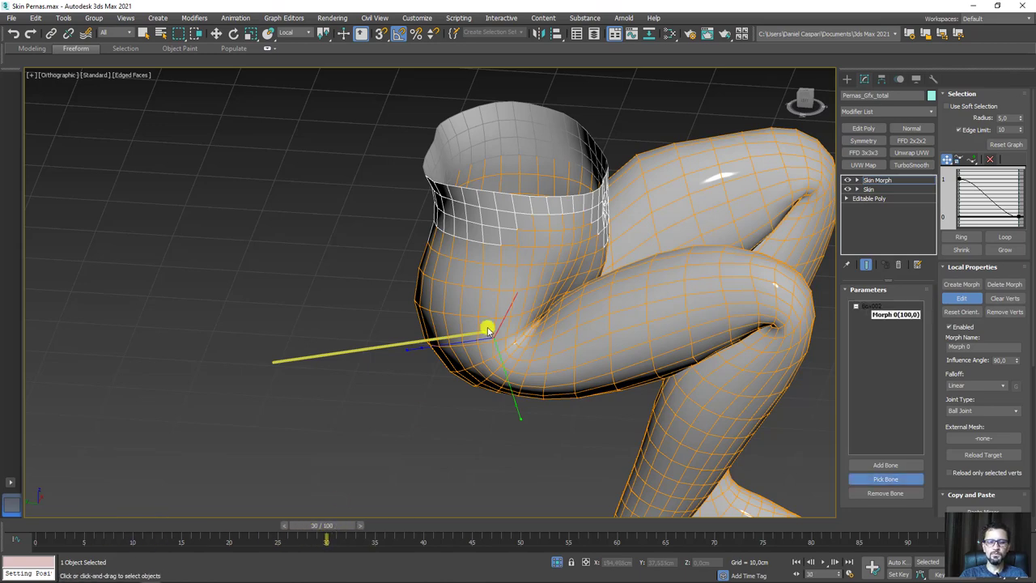
scroll(578, 316, "up", 2)
scroll(618, 310, "up", 2)
scroll(615, 299, "up", 2)
scroll(604, 266, "up", 2)
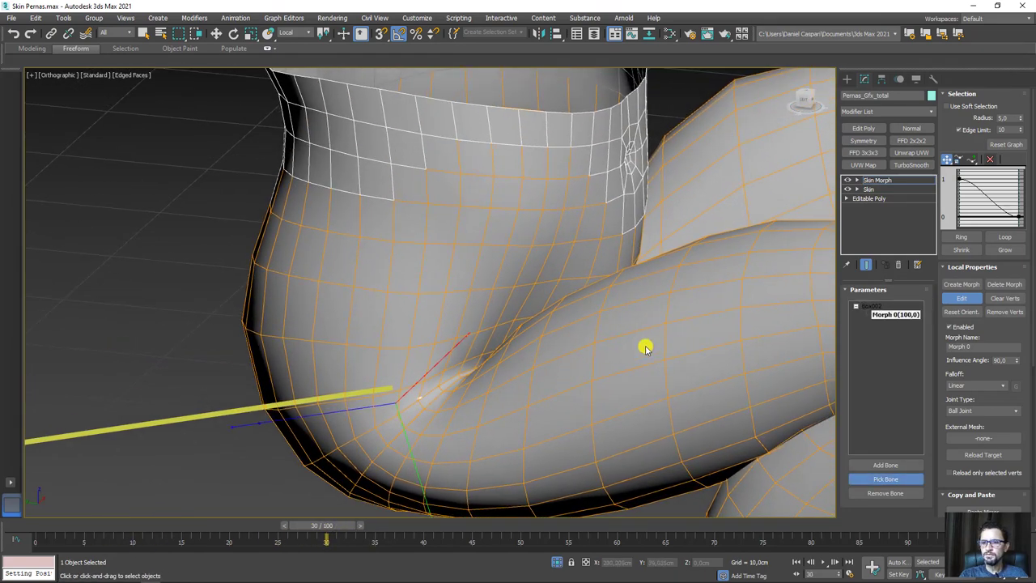
scroll(477, 370, "up", 2)
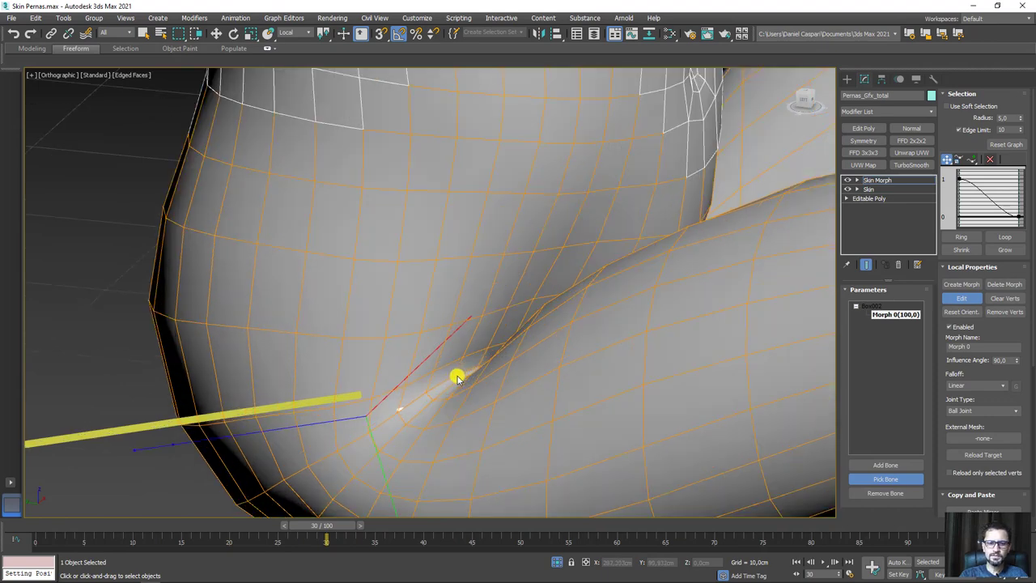
key("w")
left_click(456, 379)
scroll(456, 379, "up", 2)
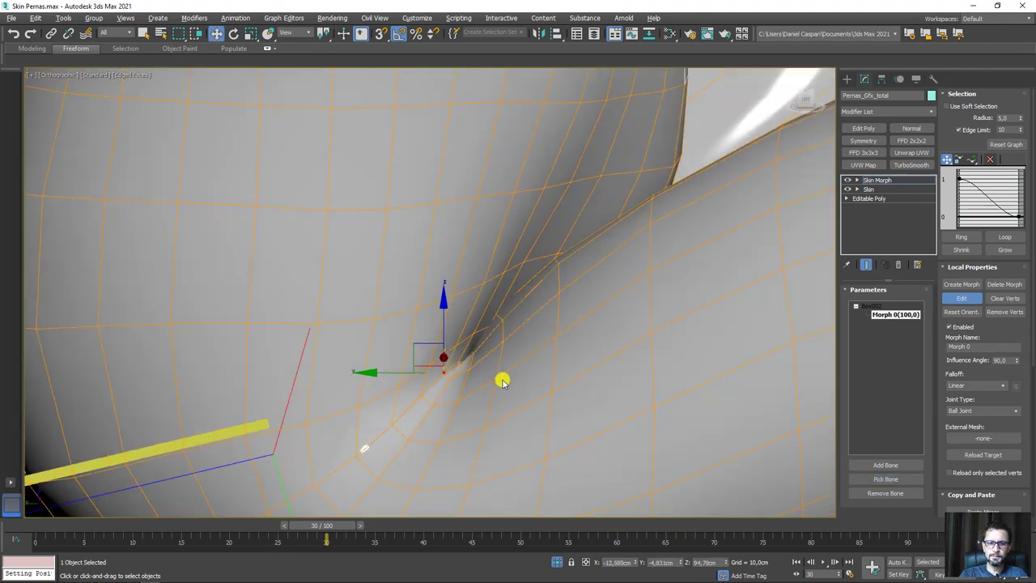
scroll(440, 364, "up", 1)
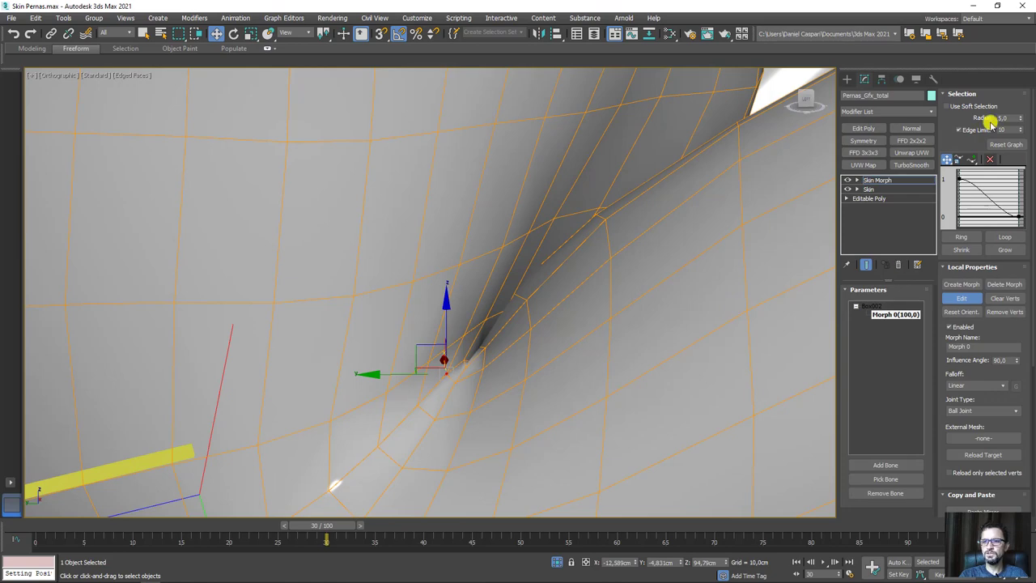
left_click(951, 107)
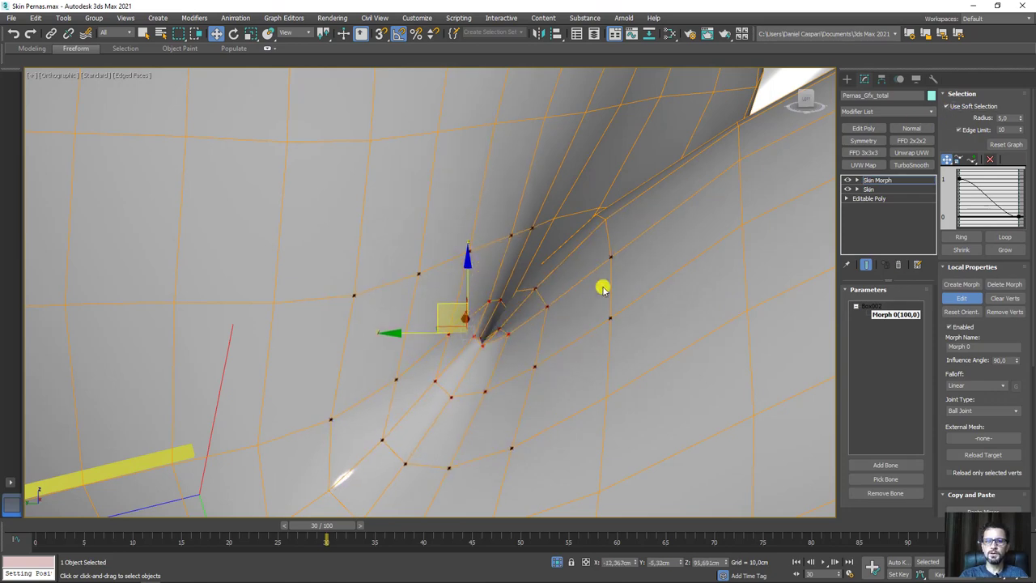
Step: Select the vertices along the hip crease and pull them up and outward
mouse_move(603, 287)
middle_mouse_down("alt")
mouse_move(654, 296)
mouse_move(601, 289)
mouse_move(654, 317)
middle_mouse_up("alt")
scroll(656, 299, "down", 3)
scroll(654, 317, "up", 2)
mouse_move(334, 527)
left_mouse_down()
mouse_move(266, 526)
mouse_move(354, 527)
mouse_move(327, 526)
left_mouse_up()
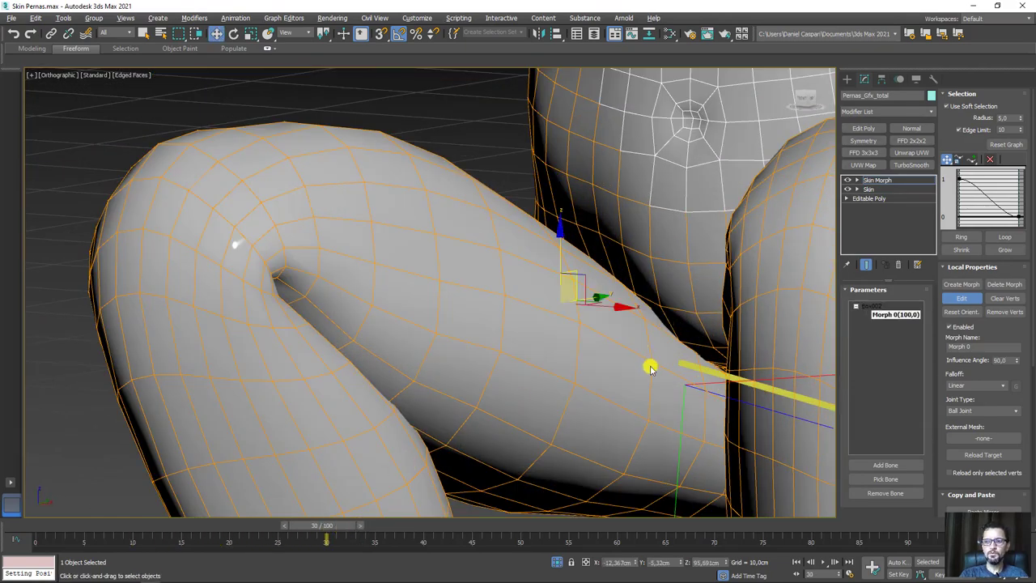
mouse_move(650, 369)
middle_mouse_down("alt")
mouse_move(672, 377)
mouse_move(648, 365)
mouse_move(617, 378)
mouse_move(764, 299)
mouse_move(667, 358)
mouse_move(671, 326)
middle_mouse_up("alt")
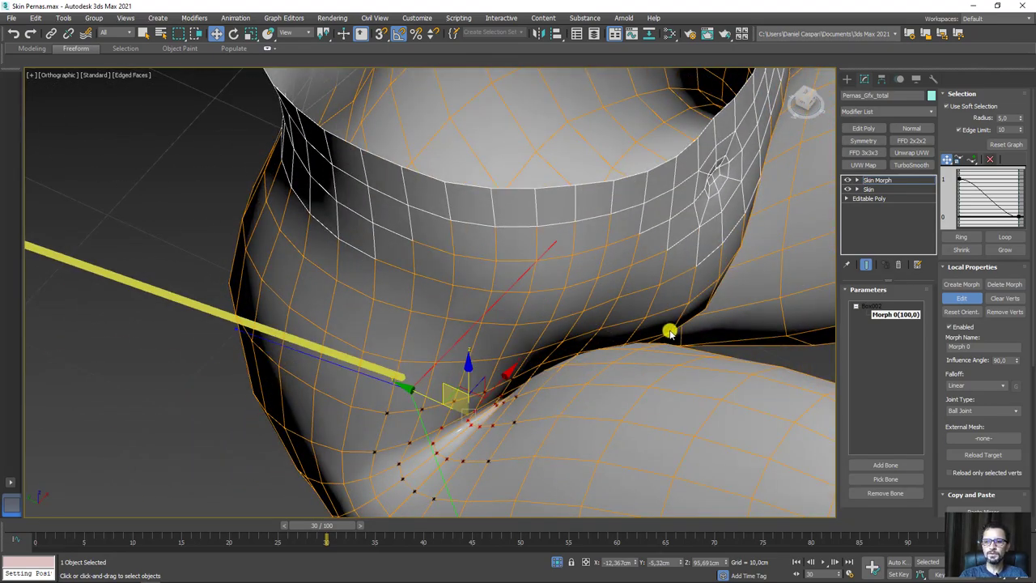
left_click(669, 331)
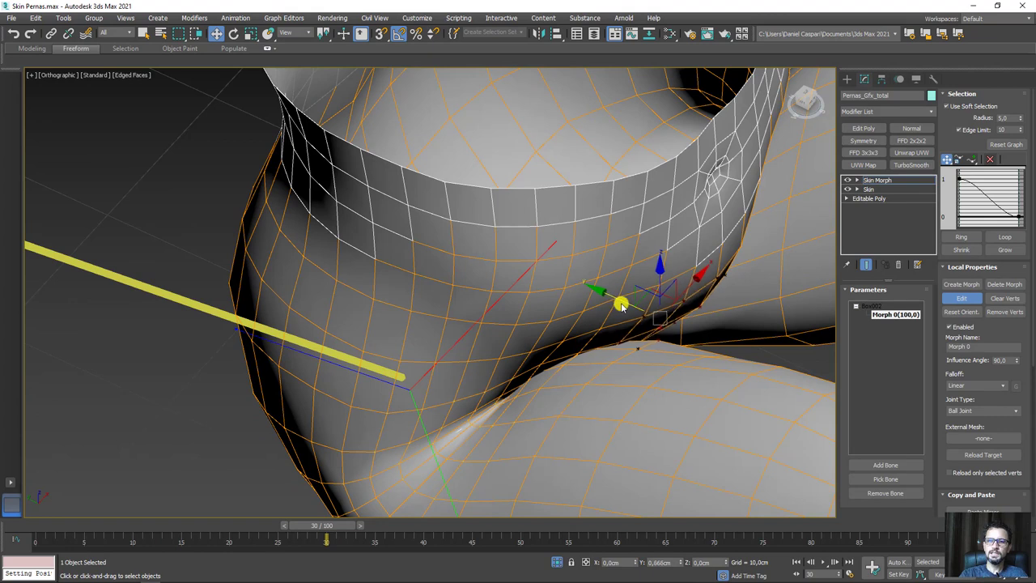
mouse_move(620, 305)
left_mouse_down()
mouse_move(624, 282)
mouse_move(603, 315)
mouse_move(544, 318)
left_mouse_up()
Step: Push the crease vertices further to smooth the fold, then nudge a second vertex group
mouse_move(513, 287)
middle_mouse_down("alt")
mouse_move(559, 375)
mouse_move(550, 363)
middle_mouse_up("alt")
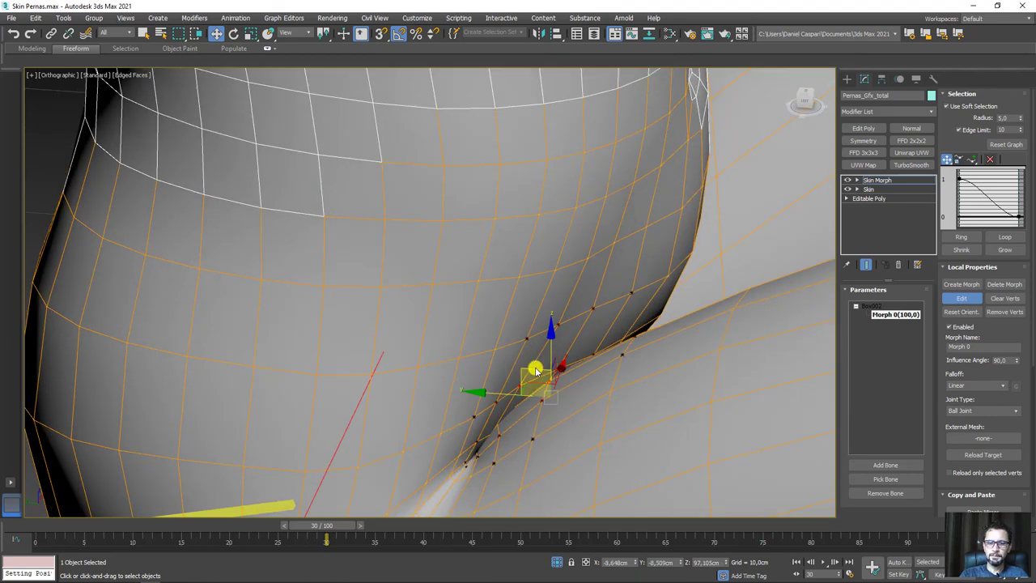
mouse_move(537, 366)
left_mouse_down()
mouse_move(555, 365)
mouse_move(534, 397)
left_mouse_up()
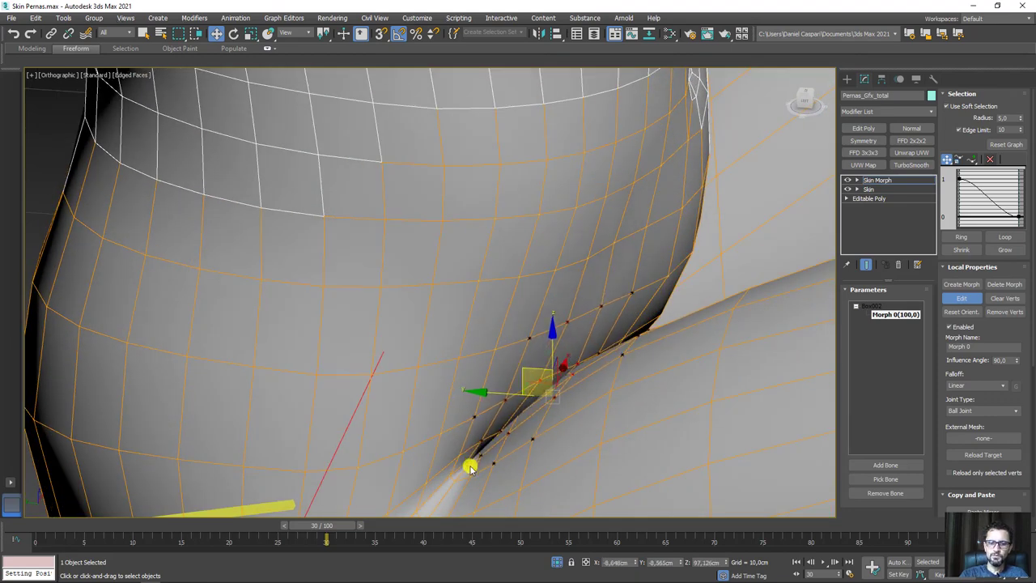
middle_click_drag(470, 468, 484, 451, "alt")
left_click_drag(478, 425, 516, 379)
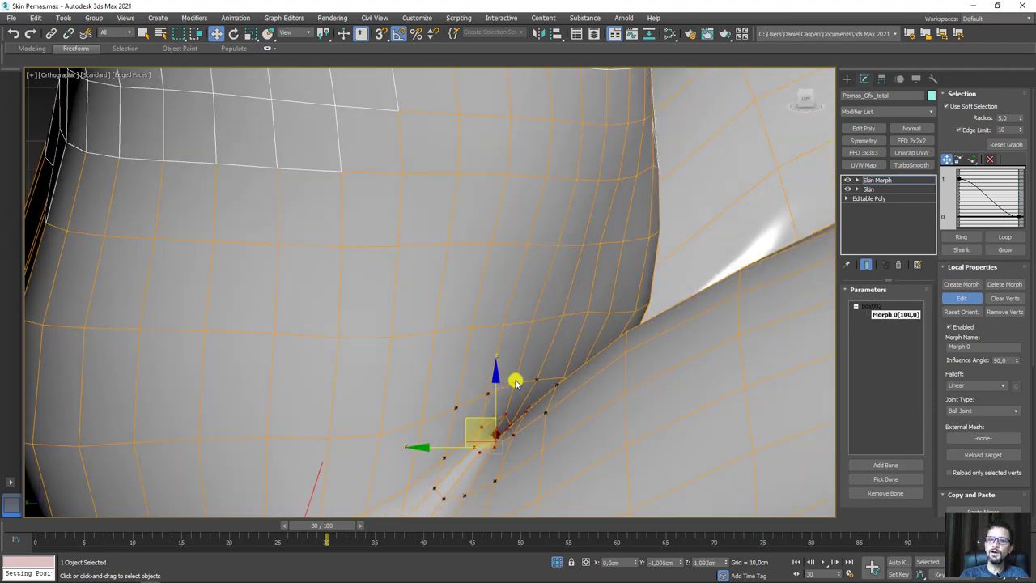
mouse_move(525, 370)
middle_mouse_down("alt")
mouse_move(593, 371)
mouse_move(539, 380)
middle_mouse_up("alt")
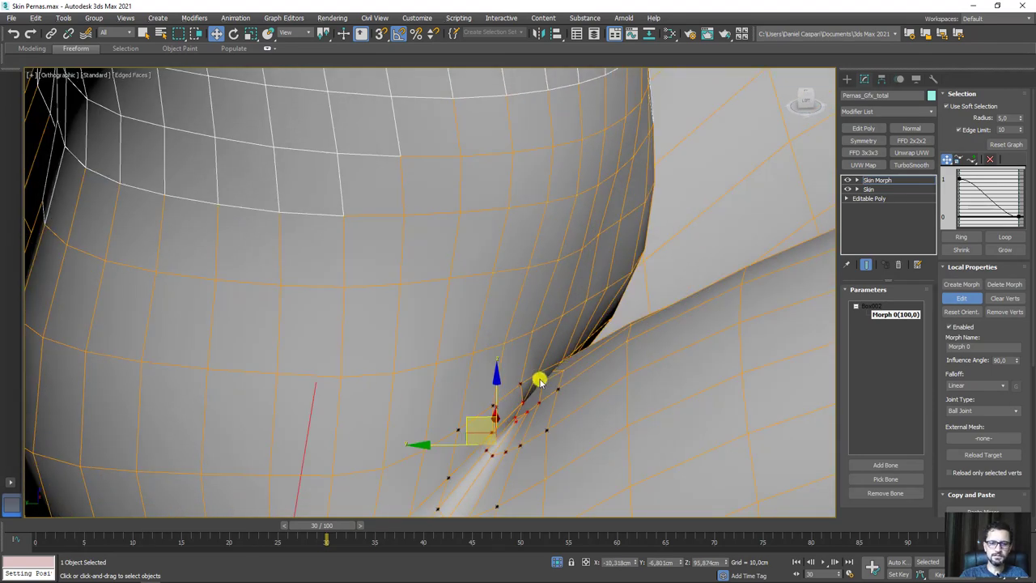
left_click(531, 356)
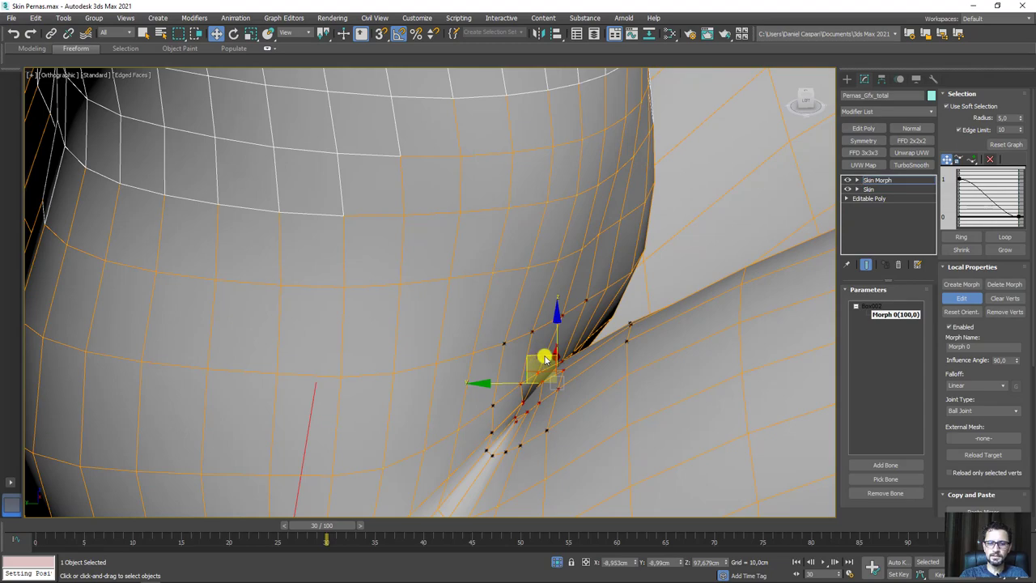
left_click_drag(540, 356, 553, 335)
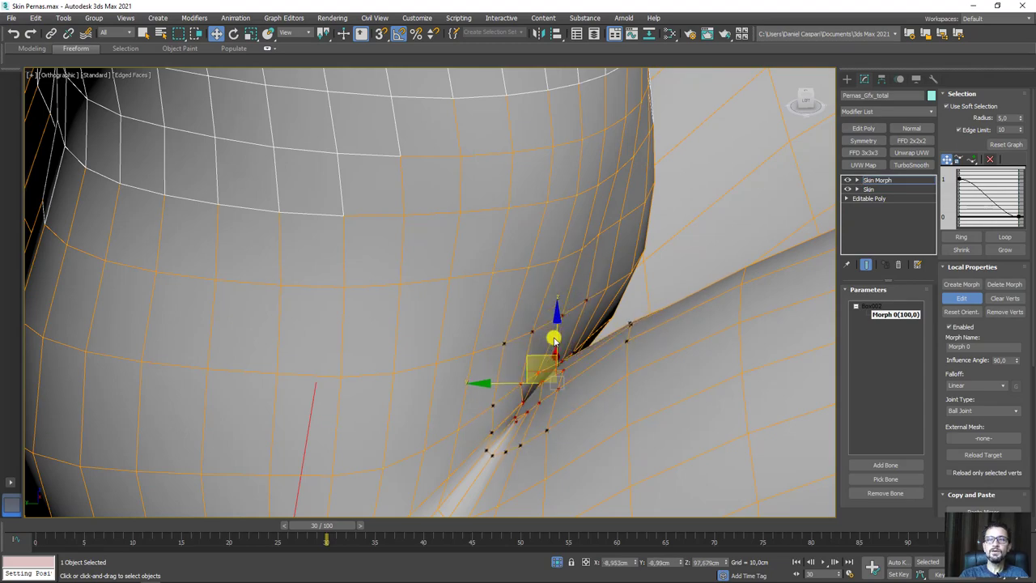
mouse_move(555, 335)
middle_mouse_down("alt")
mouse_move(599, 348)
mouse_move(541, 347)
mouse_move(518, 208)
mouse_move(677, 366)
middle_mouse_up("alt")
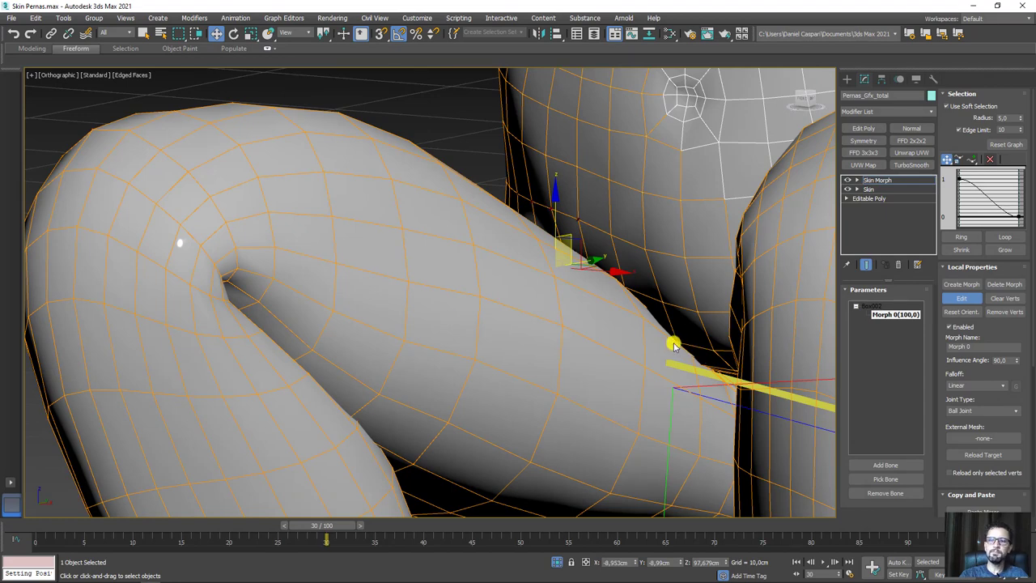
Step: Shift single vertices inside the crease, lifting one near the fold edge upward
left_click(676, 344)
scroll(692, 324, "up", 3)
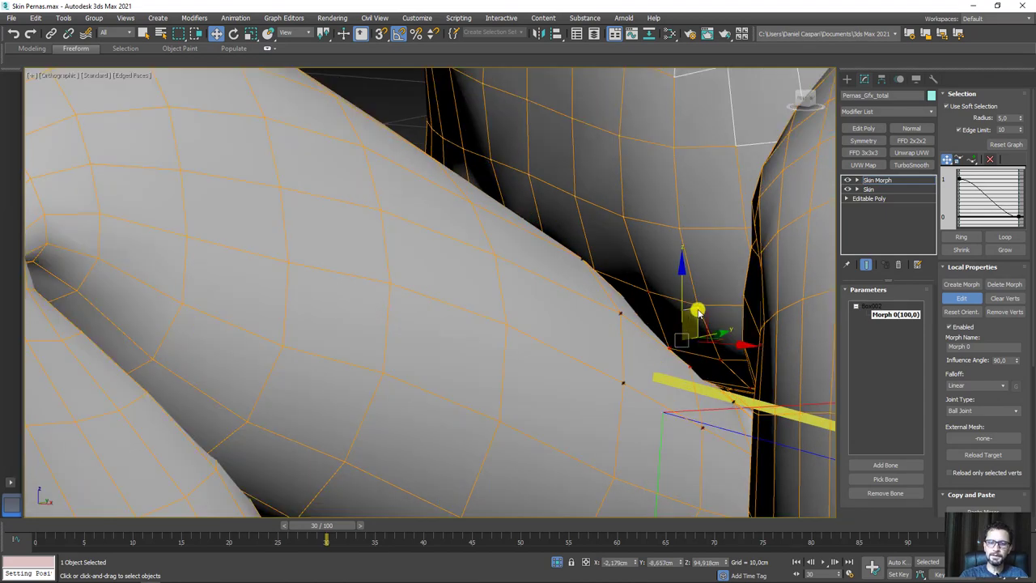
left_click_drag(690, 310, 700, 301)
scroll(624, 294, "down", 5)
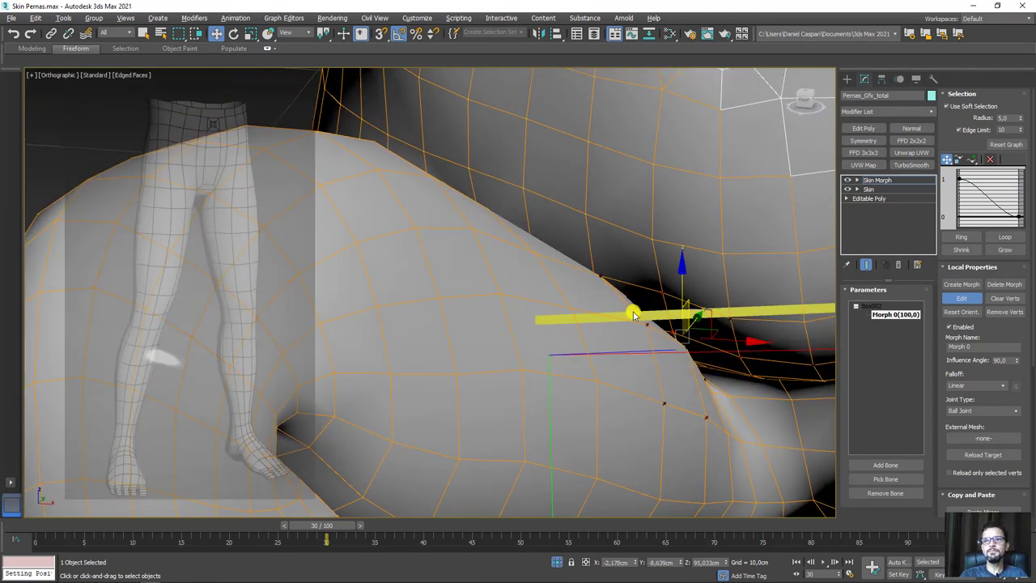
scroll(661, 371, "down", 3)
scroll(658, 369, "up", 2)
scroll(647, 364, "up", 2)
scroll(650, 365, "up", 3)
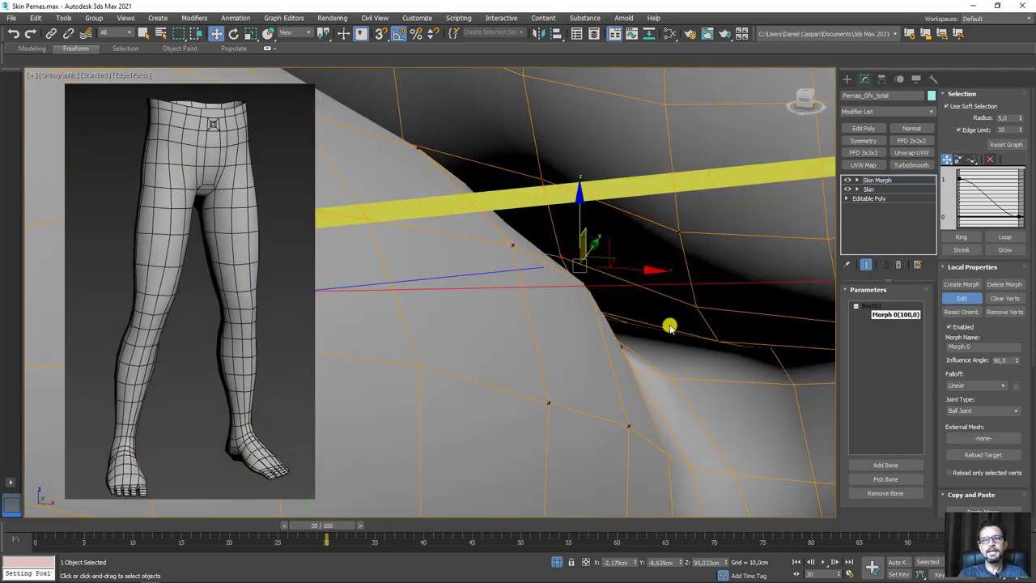
left_click(634, 372)
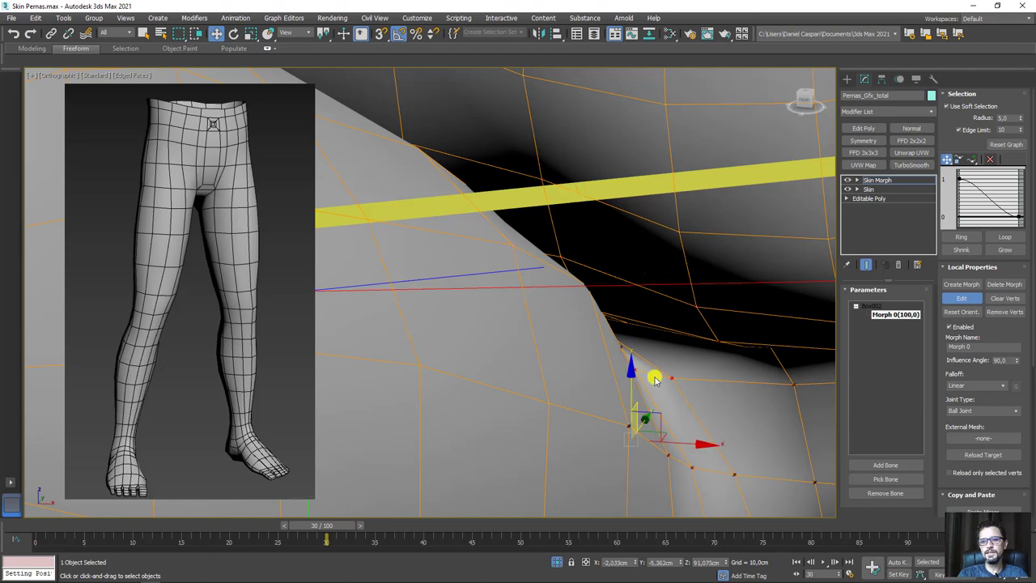
mouse_move(655, 375)
middle_mouse_down("alt")
mouse_move(656, 415)
mouse_move(655, 370)
middle_mouse_up("alt")
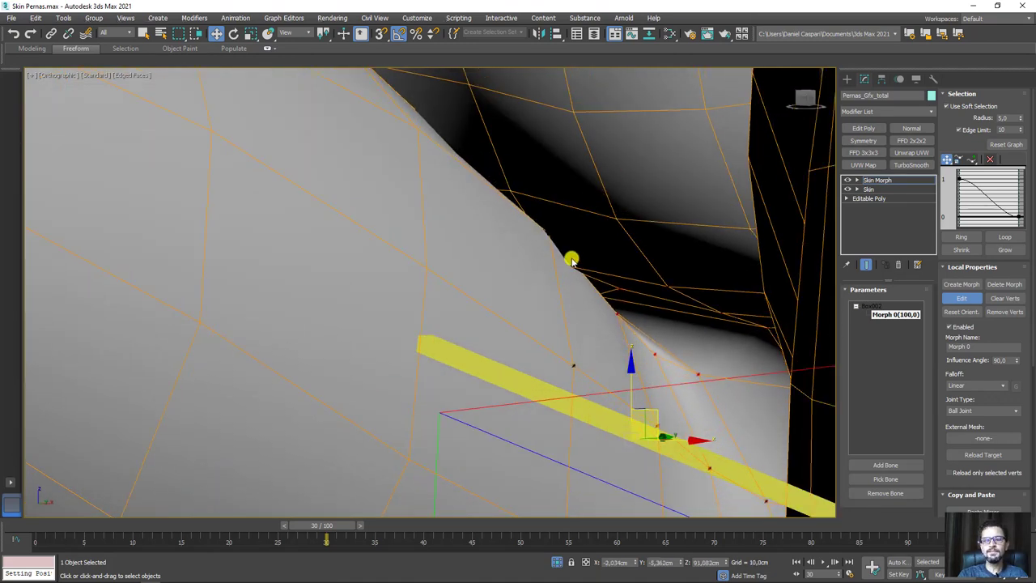
middle_click_drag(572, 257, 593, 322)
left_click(685, 340)
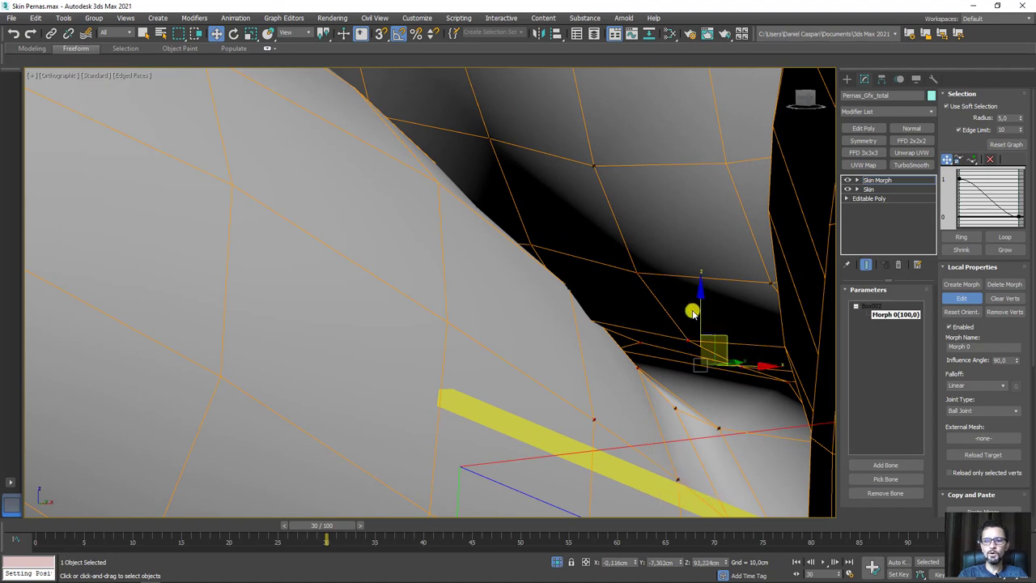
left_click_drag(696, 305, 710, 266)
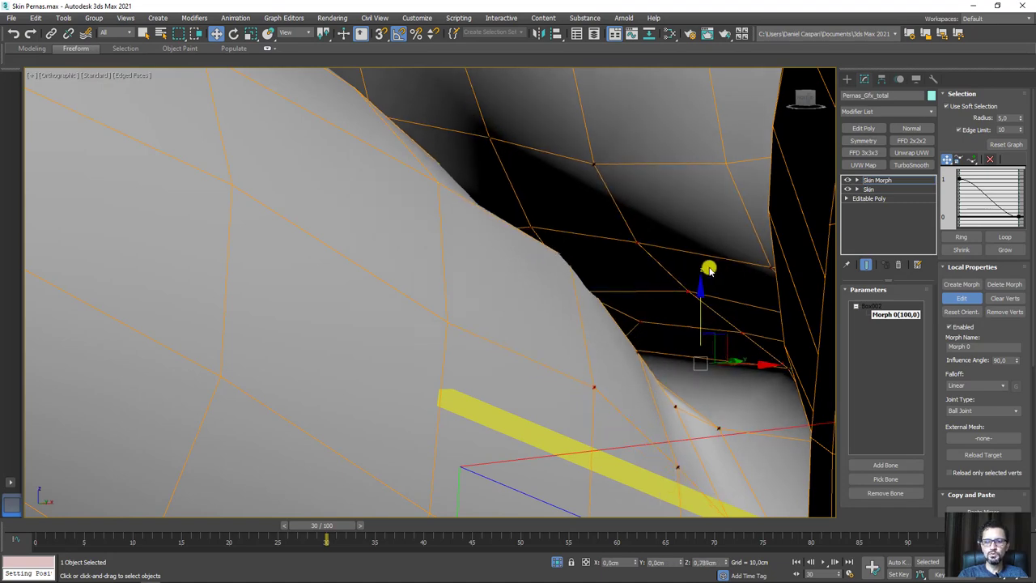
Step: With soft selection off, pick a hidden fold vertex in wireframe and move it up-left
key("F3")
left_click(574, 257)
key("F3")
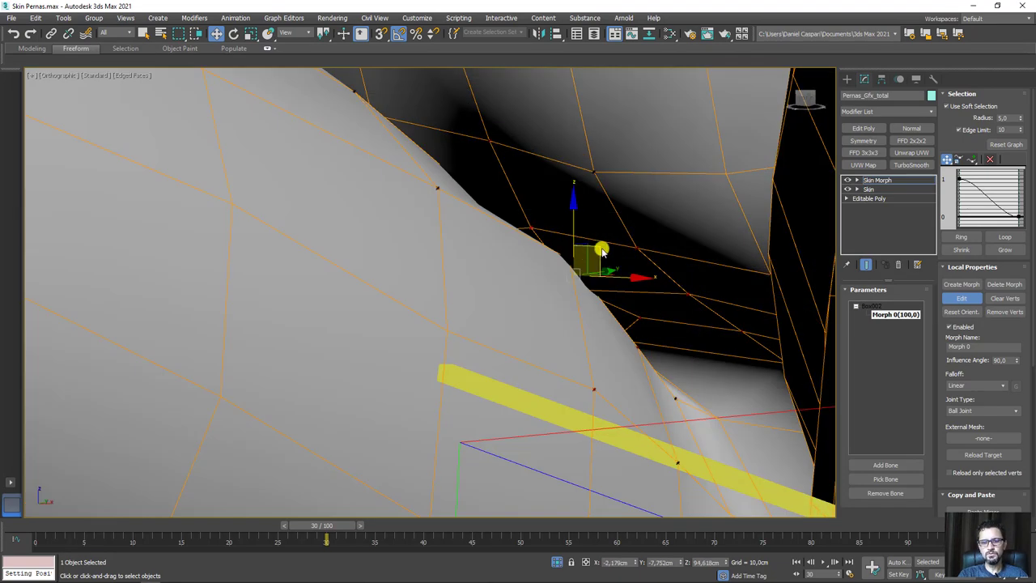
mouse_move(602, 247)
left_mouse_down()
mouse_move(584, 281)
mouse_move(588, 268)
left_mouse_up()
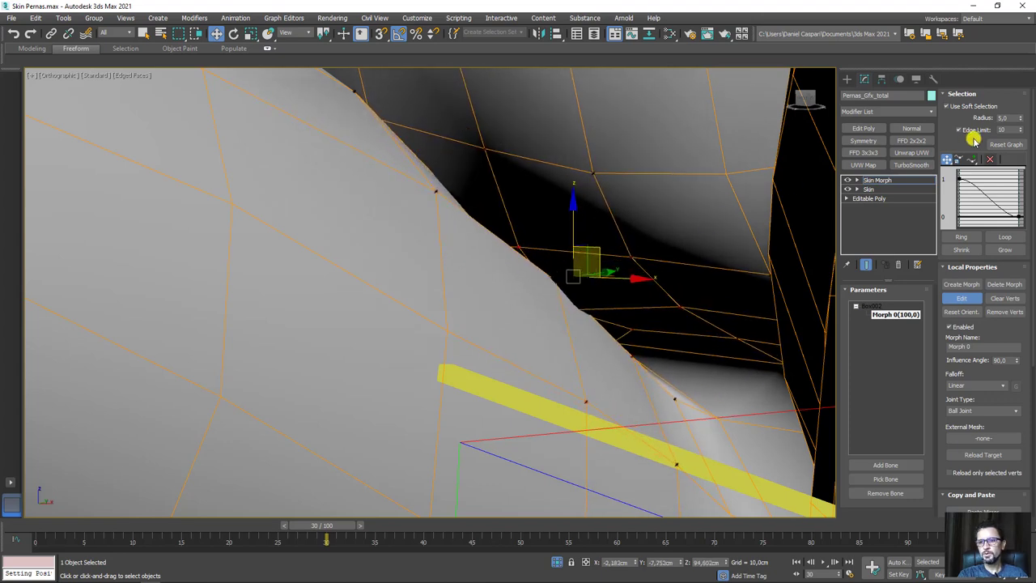
left_click(959, 106)
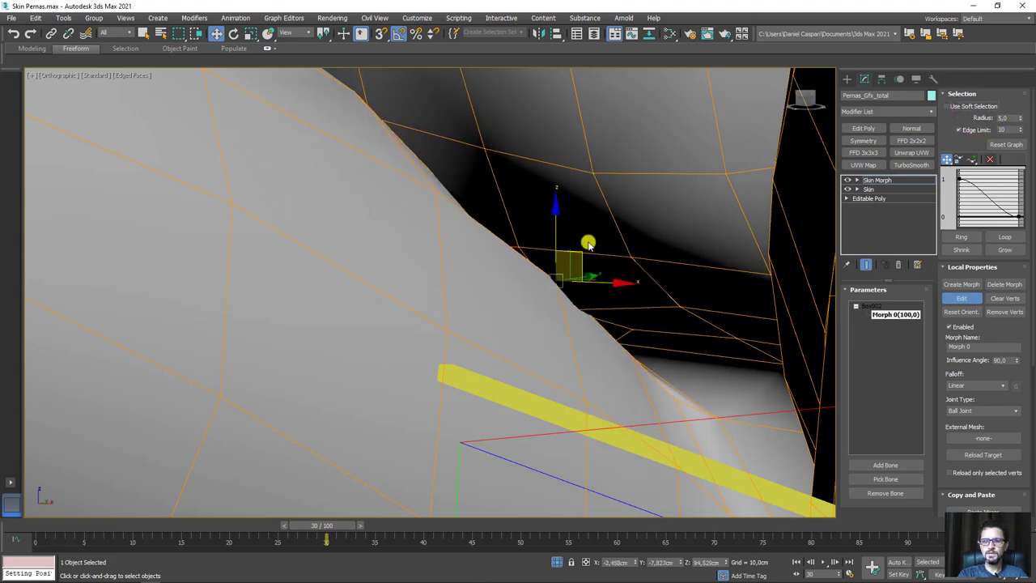
left_click_drag(578, 256, 562, 258)
key("F3")
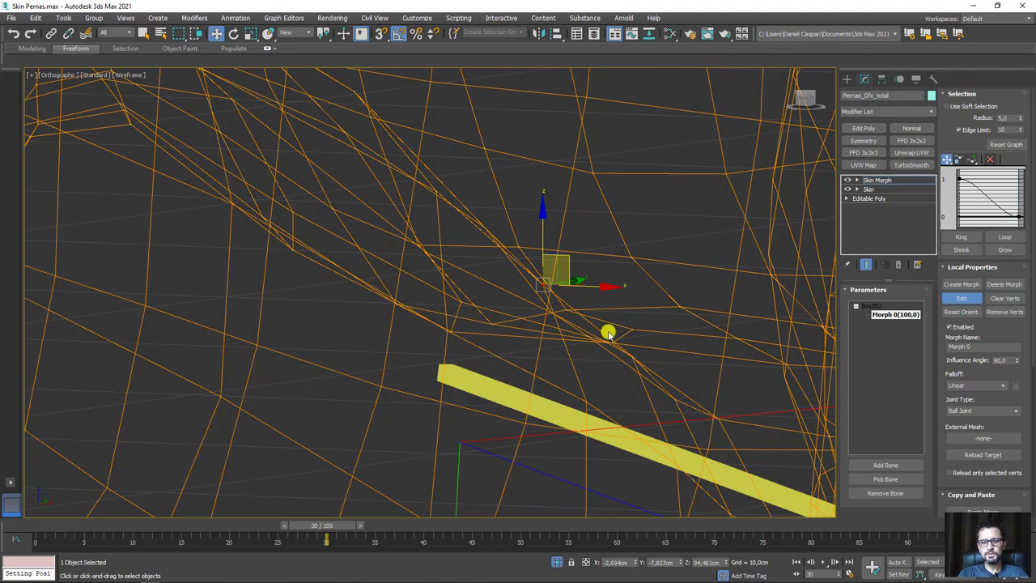
middle_click_drag(608, 331, 613, 347, "alt")
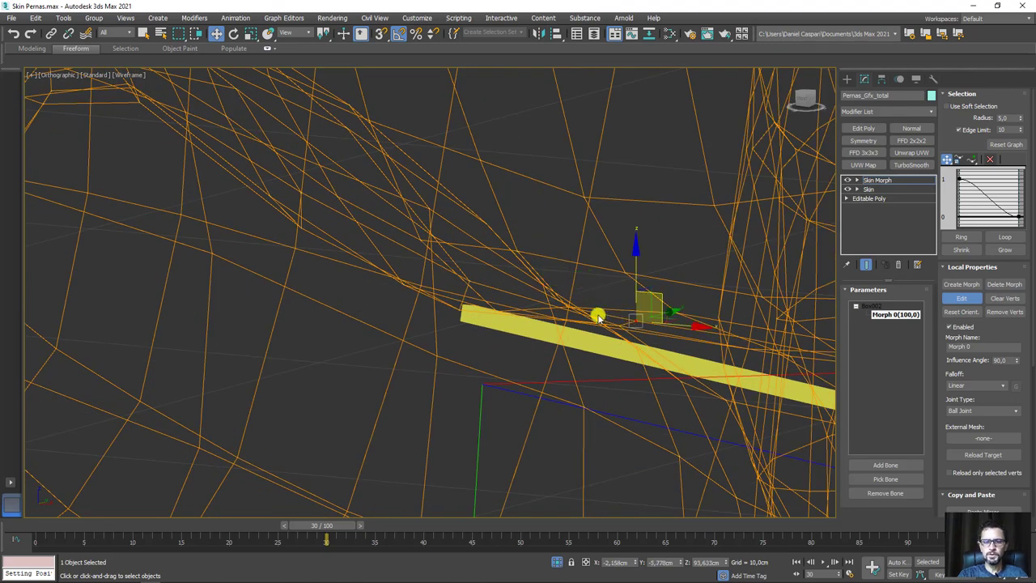
middle_click_drag(597, 313, 606, 300, "alt")
key("F3")
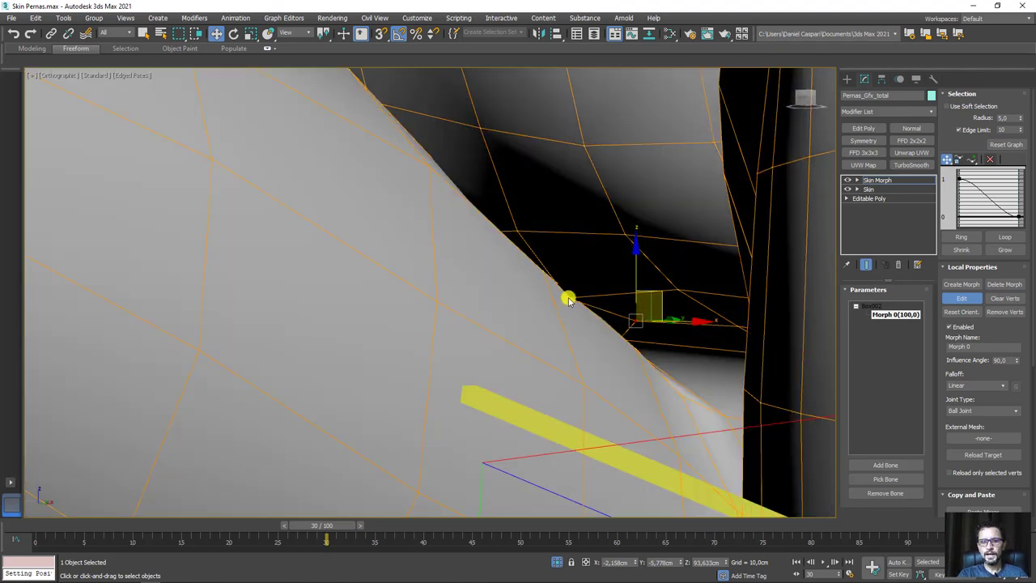
mouse_move(570, 299)
left_mouse_down()
mouse_move(562, 236)
mouse_move(496, 152)
left_mouse_up()
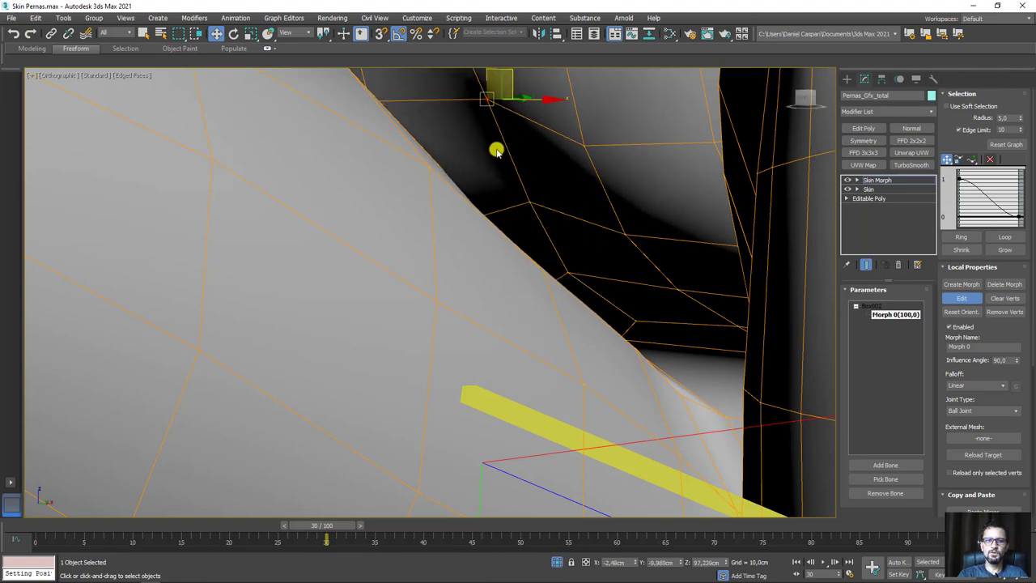
mouse_move(496, 151)
middle_mouse_down("alt")
mouse_move(573, 173)
mouse_move(557, 171)
mouse_move(543, 257)
mouse_move(493, 245)
middle_mouse_up("alt")
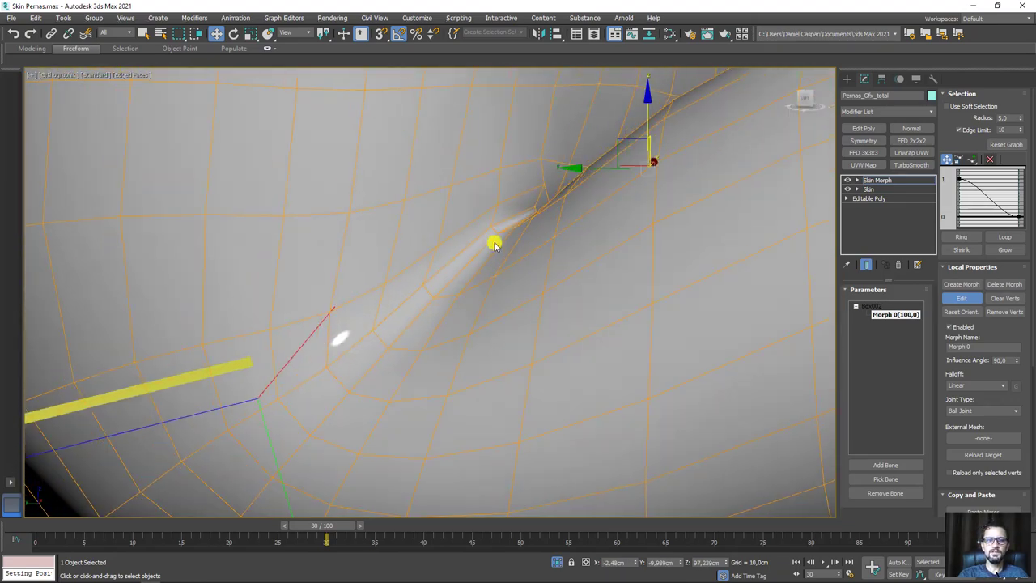
Step: Frame the selected vertex, re-enable soft selection, and shift the soft-selected crease vertices
key("z")
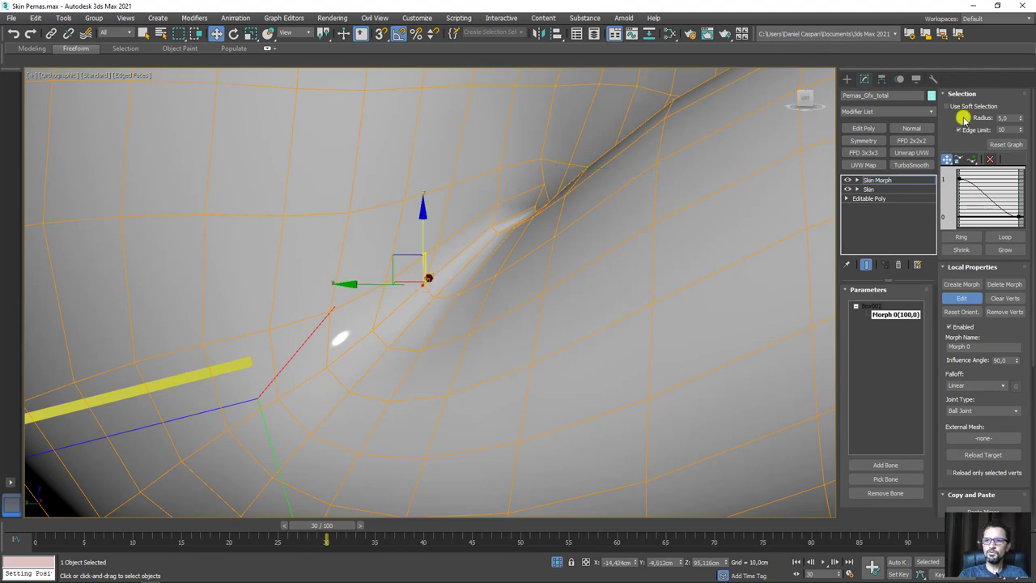
left_click(946, 106)
scroll(372, 293, "up", 3)
middle_click_drag(372, 293, 388, 254, "alt")
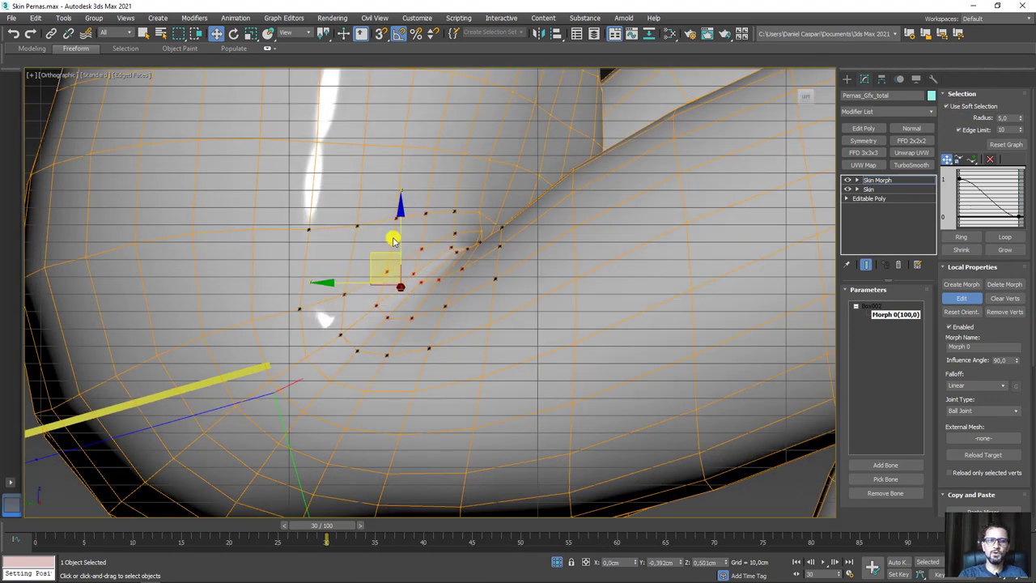
mouse_move(393, 236)
left_mouse_down()
mouse_move(378, 279)
mouse_move(385, 284)
mouse_move(405, 206)
left_mouse_up()
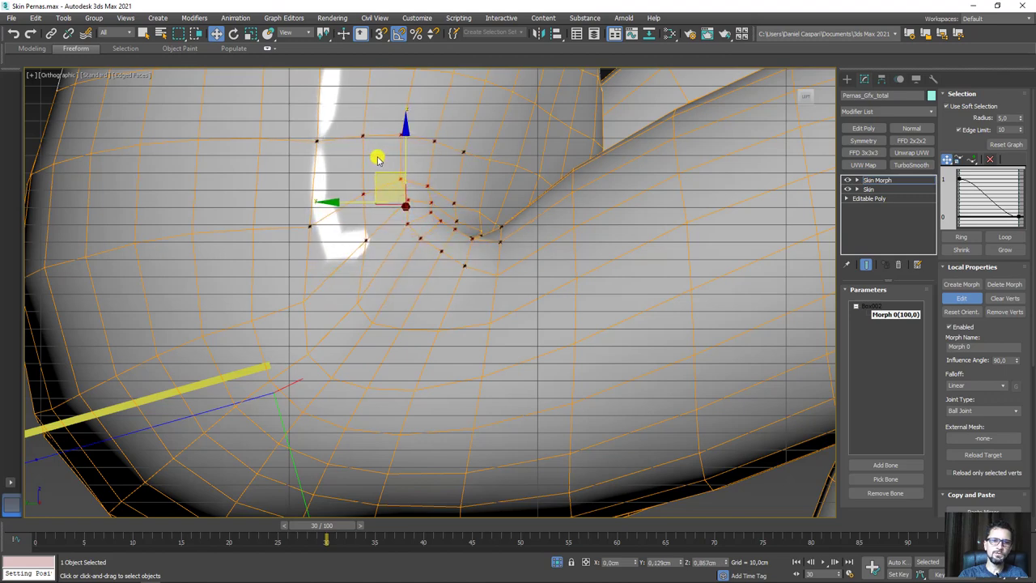
left_click_drag(381, 181, 365, 243)
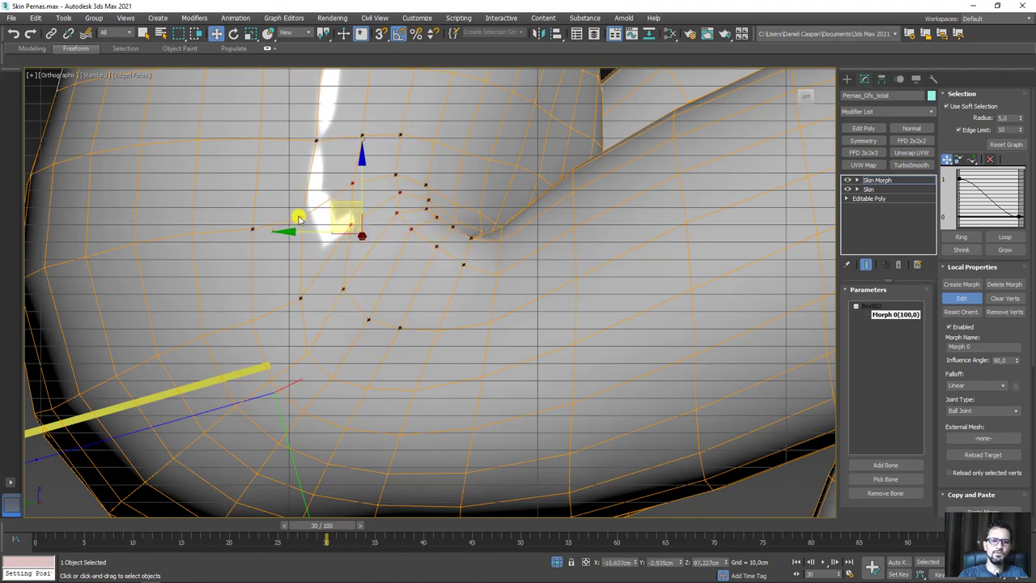
left_click_drag(299, 218, 289, 208)
mouse_move(496, 229)
middle_mouse_down("alt")
mouse_move(497, 237)
mouse_move(475, 208)
mouse_move(480, 178)
mouse_move(475, 192)
middle_mouse_up("alt")
scroll(496, 238, "down", 3)
scroll(474, 209, "up", 3)
scroll(478, 185, "up", 3)
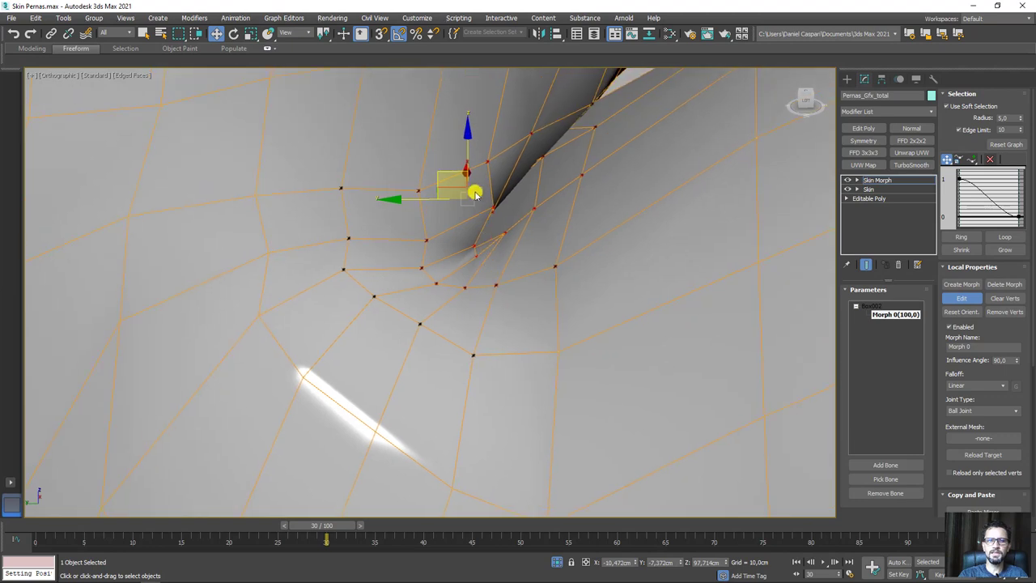
left_click_drag(454, 159, 478, 182)
Step: Rotate the crease vertices to open the fold, then pull one vertex outward without soft selection
key("r")
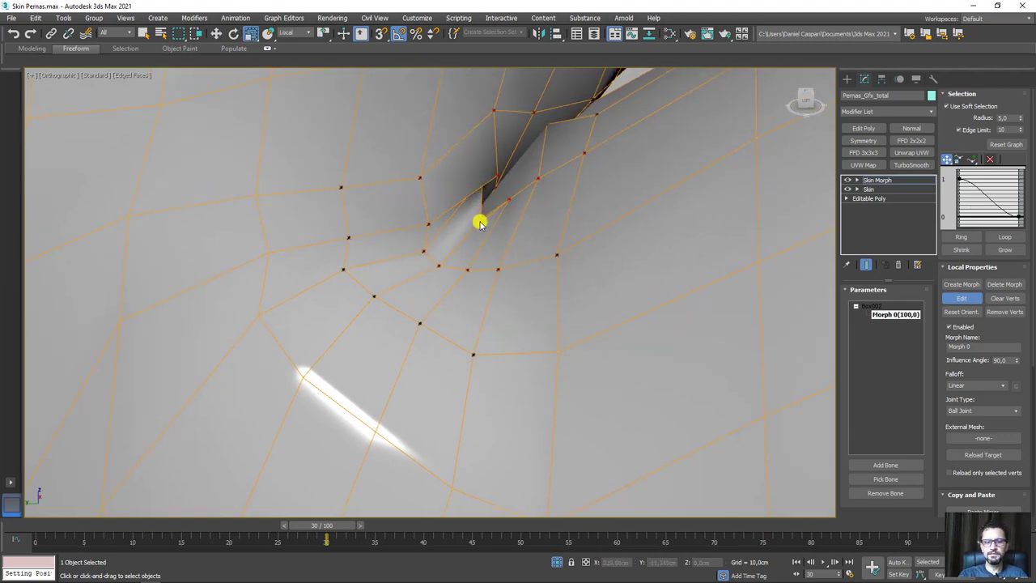
key("e")
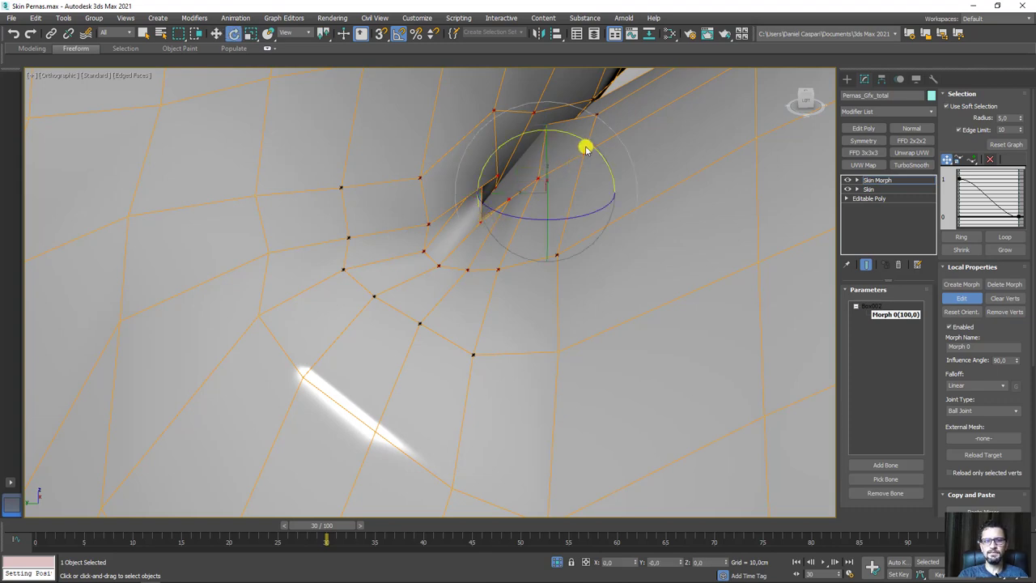
left_click_drag(585, 146, 564, 141)
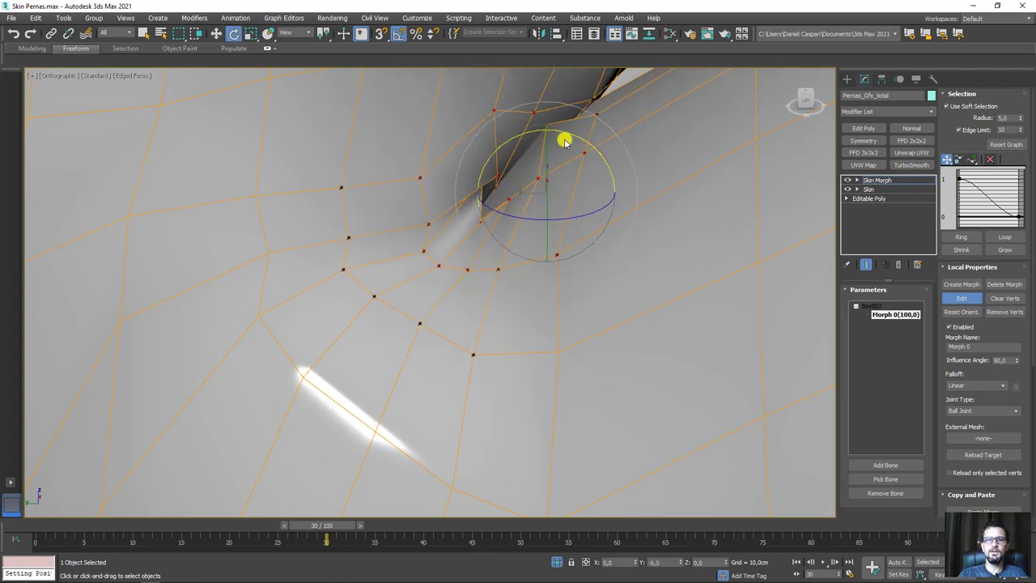
left_click(947, 106)
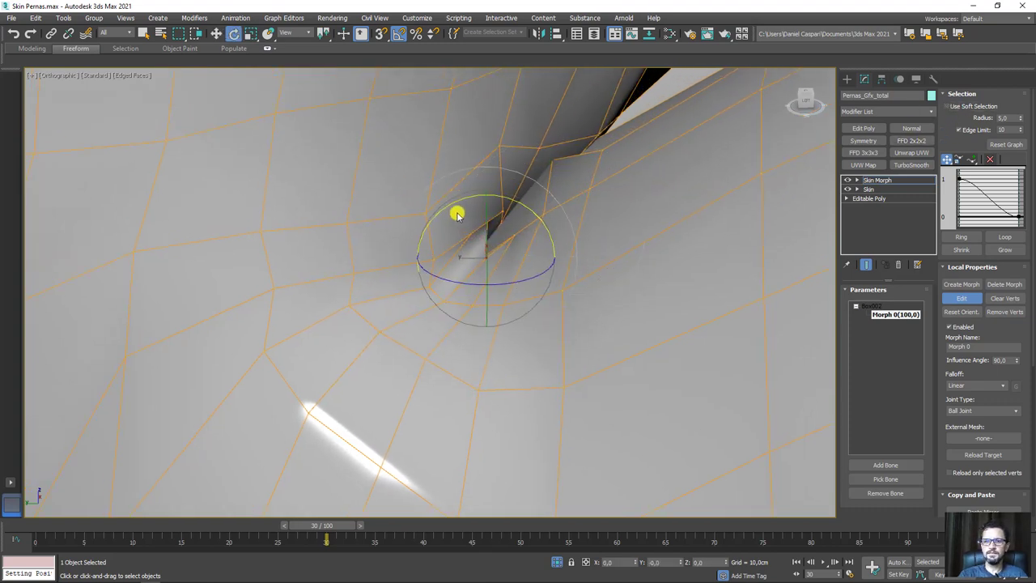
mouse_move(456, 209)
middle_mouse_down("alt")
mouse_move(464, 200)
mouse_move(509, 251)
middle_mouse_up("alt")
key("w")
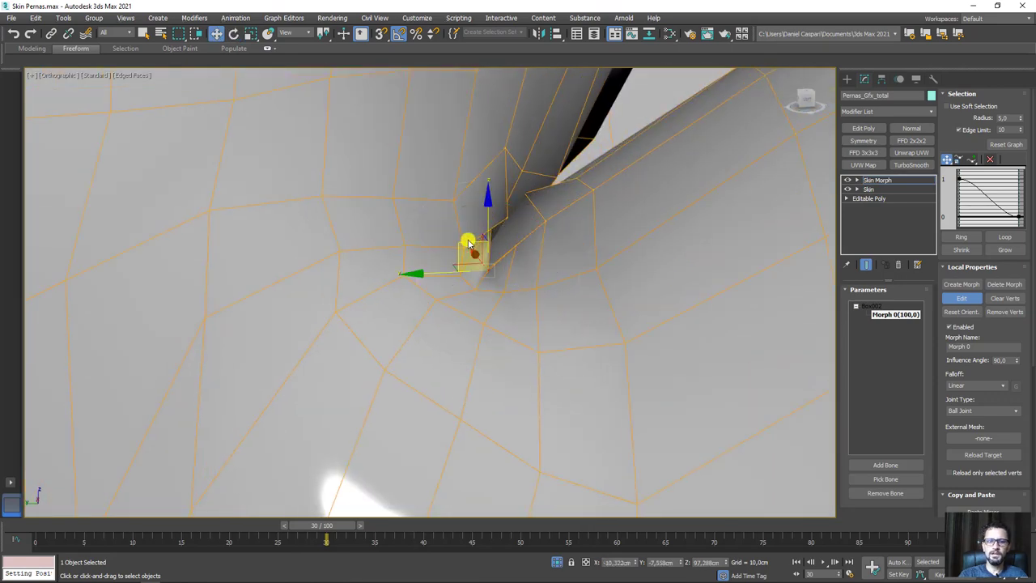
mouse_move(468, 243)
left_mouse_down()
mouse_move(479, 229)
mouse_move(528, 235)
mouse_move(510, 186)
left_mouse_up()
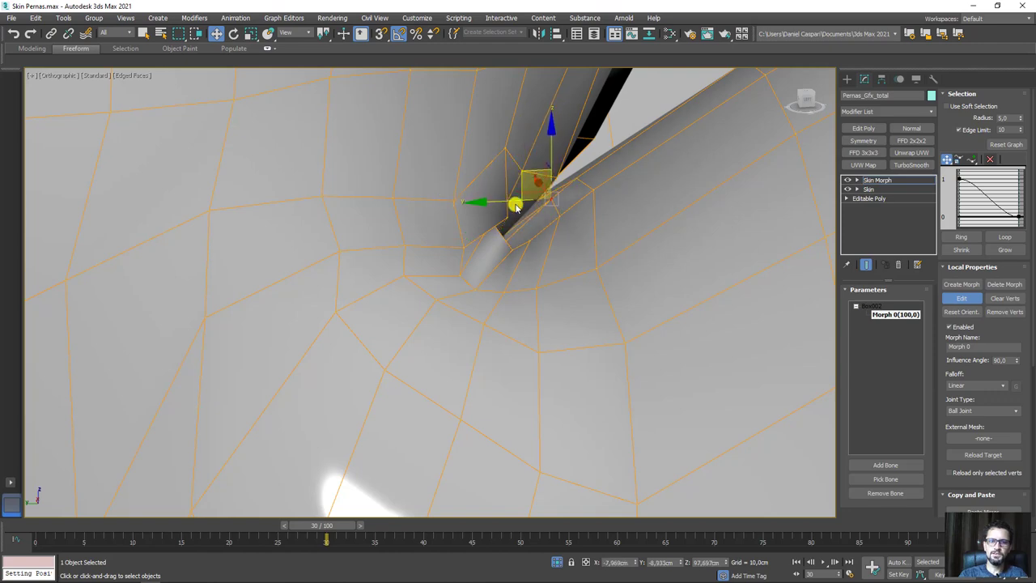
mouse_move(513, 203)
middle_mouse_down("alt")
mouse_move(506, 247)
mouse_move(446, 287)
mouse_move(472, 287)
mouse_move(418, 269)
middle_mouse_up("alt")
key("F3")
key("F3")
key("F3")
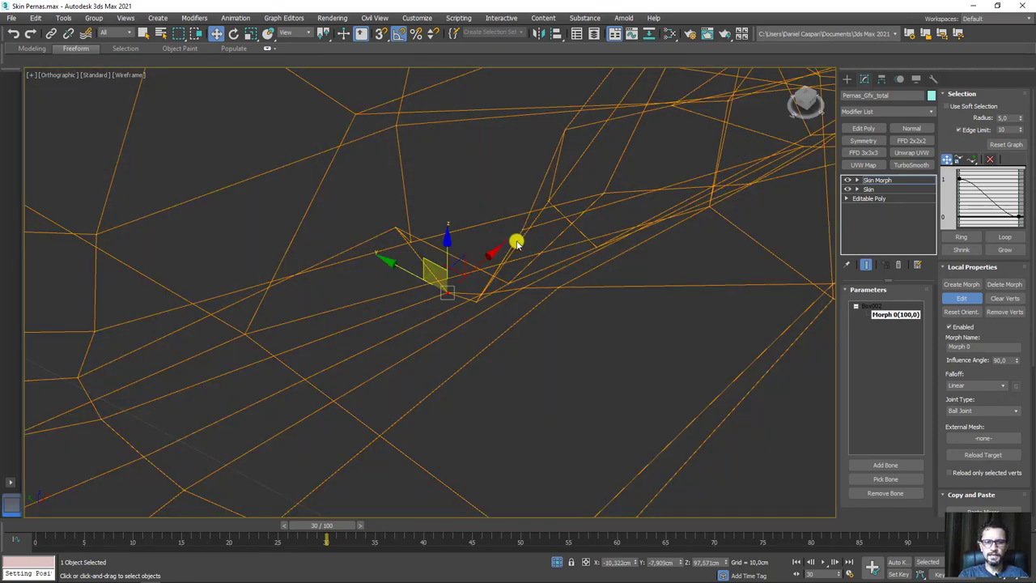
Step: In shaded-with-edges view, raise and nudge a single hip vertex just below the crease
key("F3")
mouse_move(521, 233)
middle_mouse_down("alt")
mouse_move(521, 243)
mouse_move(550, 236)
mouse_move(518, 217)
mouse_move(620, 149)
mouse_move(526, 222)
mouse_move(454, 343)
mouse_move(593, 205)
mouse_move(555, 134)
mouse_move(621, 208)
mouse_move(433, 202)
mouse_move(676, 187)
mouse_move(442, 358)
mouse_move(428, 424)
mouse_move(470, 301)
mouse_move(419, 309)
mouse_move(439, 359)
mouse_move(529, 308)
mouse_move(791, 294)
mouse_move(699, 350)
mouse_move(499, 287)
mouse_move(572, 329)
mouse_move(534, 335)
mouse_move(535, 316)
mouse_move(375, 299)
middle_mouse_up("alt")
key("F3")
key("F3")
key("F3")
key("F3")
key("F3")
key("F3")
scroll(348, 323, "up", 3)
middle_click_drag(321, 348, 345, 358, "alt")
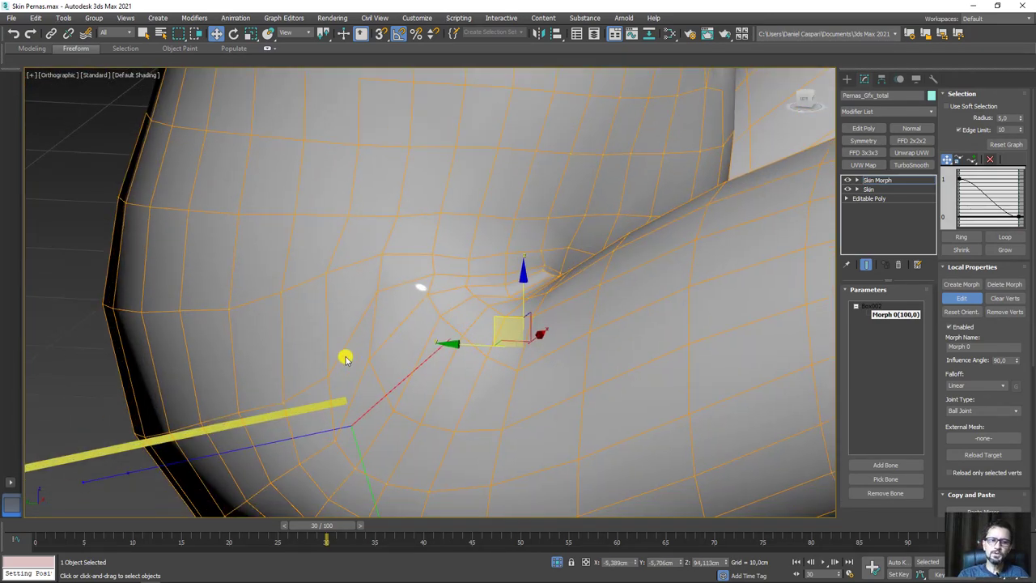
left_click(329, 371)
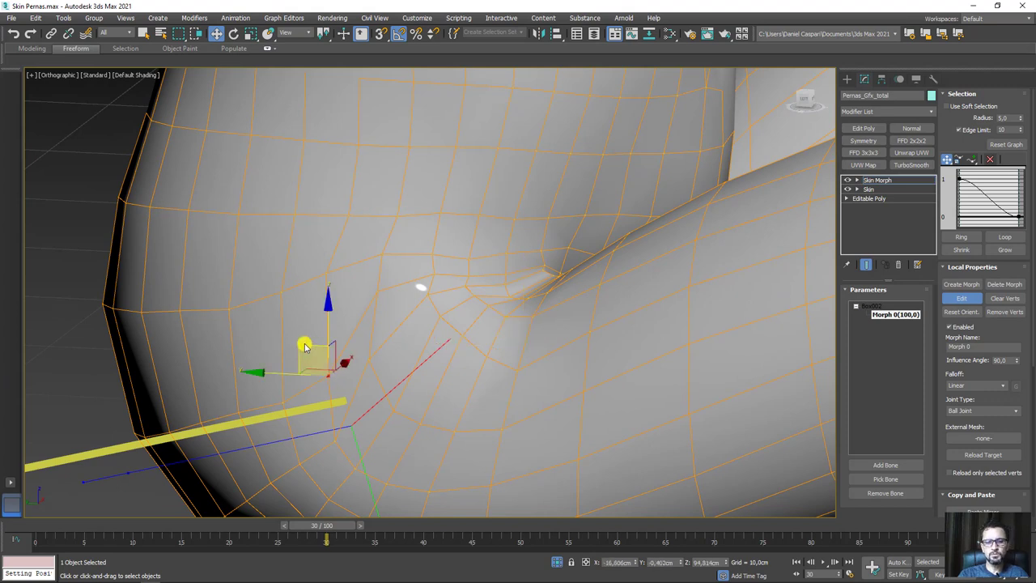
mouse_move(303, 341)
left_mouse_down()
mouse_move(305, 316)
mouse_move(259, 370)
left_mouse_up()
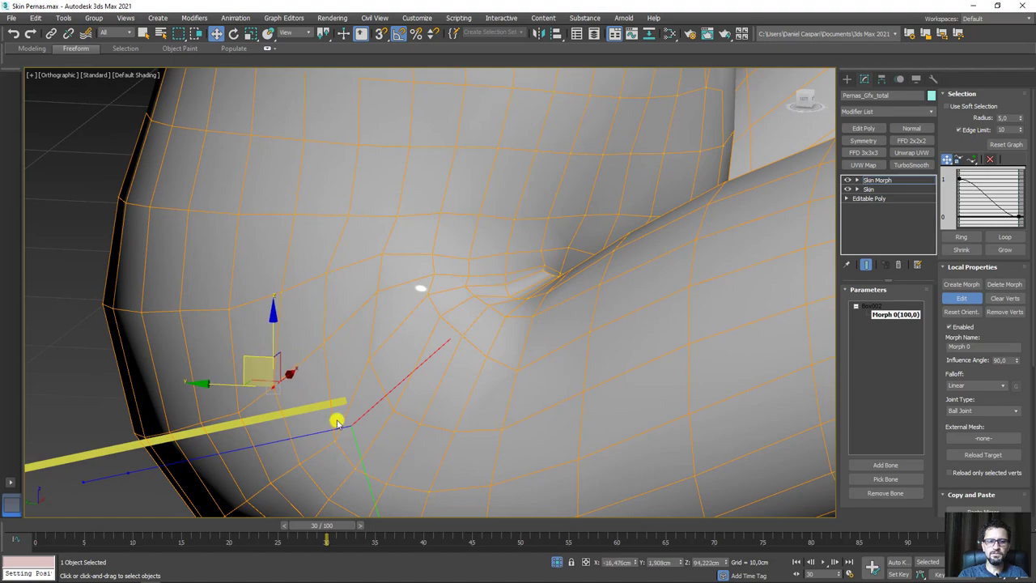
left_click_drag(333, 443, 351, 402)
Step: Enable Soft Selection with a 7.6 radius and push the vertices beside the crease outward
scroll(365, 401, "down", 5)
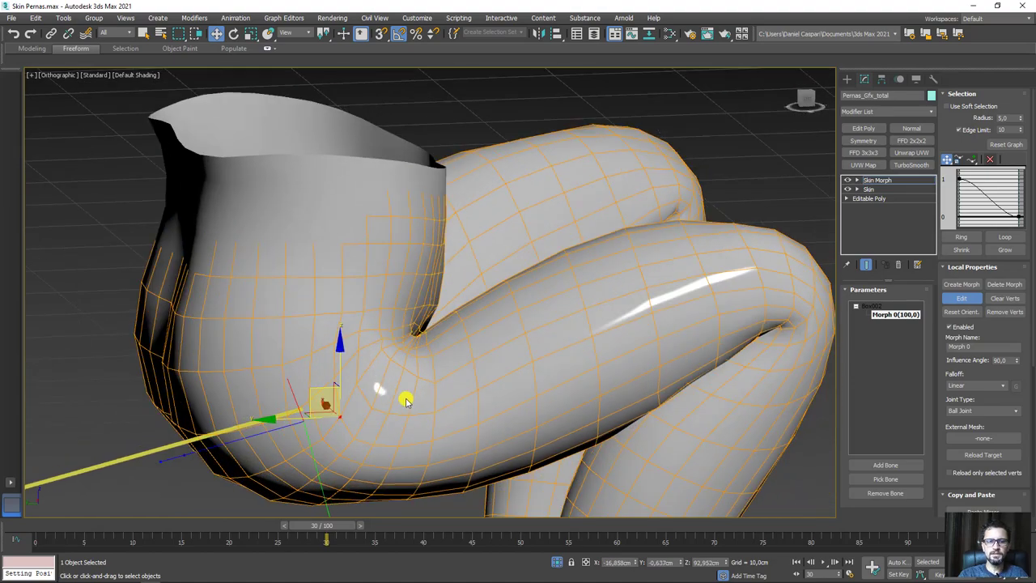
mouse_move(405, 398)
middle_mouse_down("alt")
mouse_move(483, 382)
mouse_move(523, 354)
middle_mouse_up("alt")
scroll(429, 369, "up", 2)
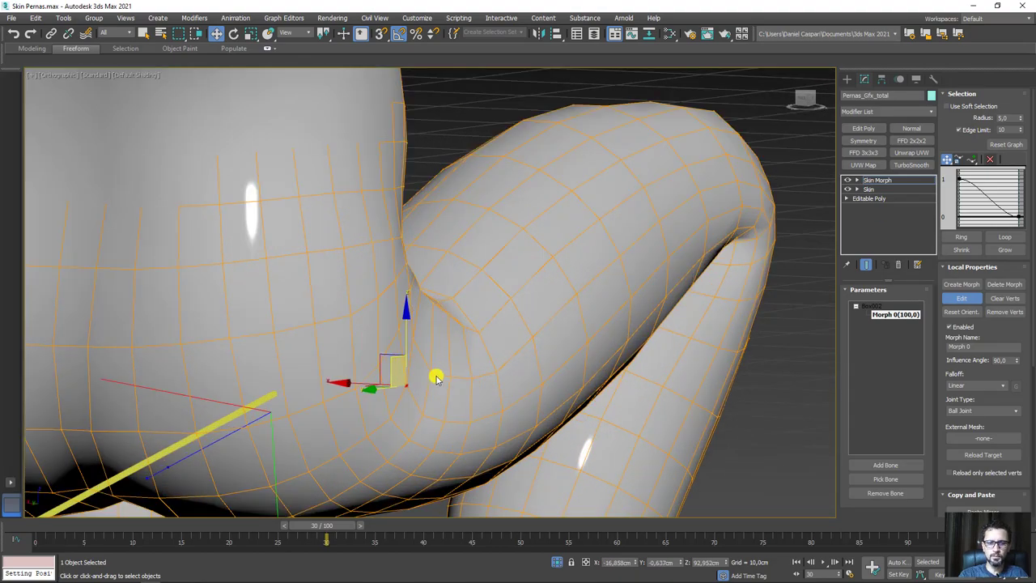
left_click(429, 371)
left_click(946, 106)
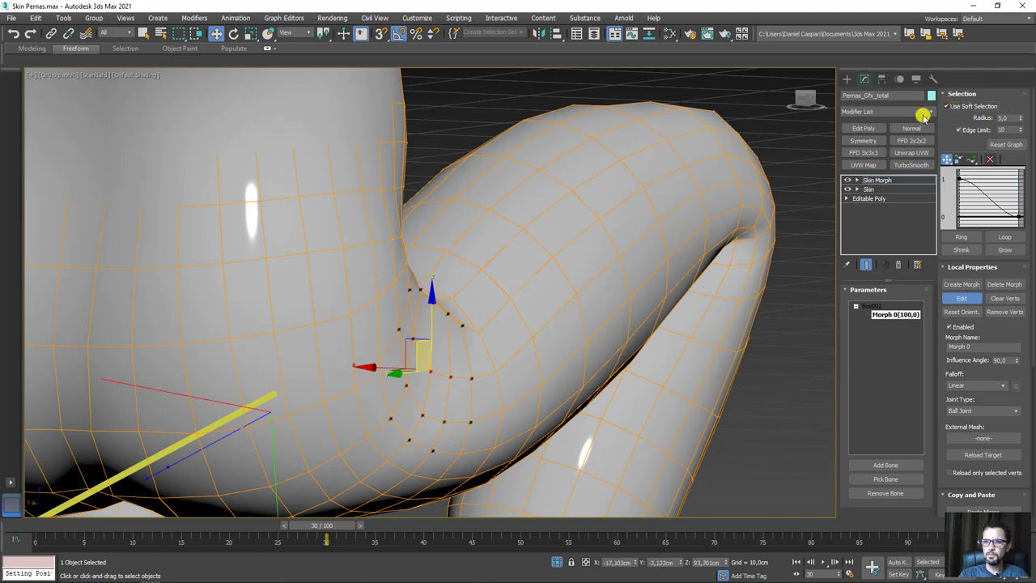
mouse_move(1019, 119)
left_mouse_down()
mouse_move(1020, 86)
mouse_move(1020, 102)
left_mouse_up()
left_click_drag(350, 371, 357, 370)
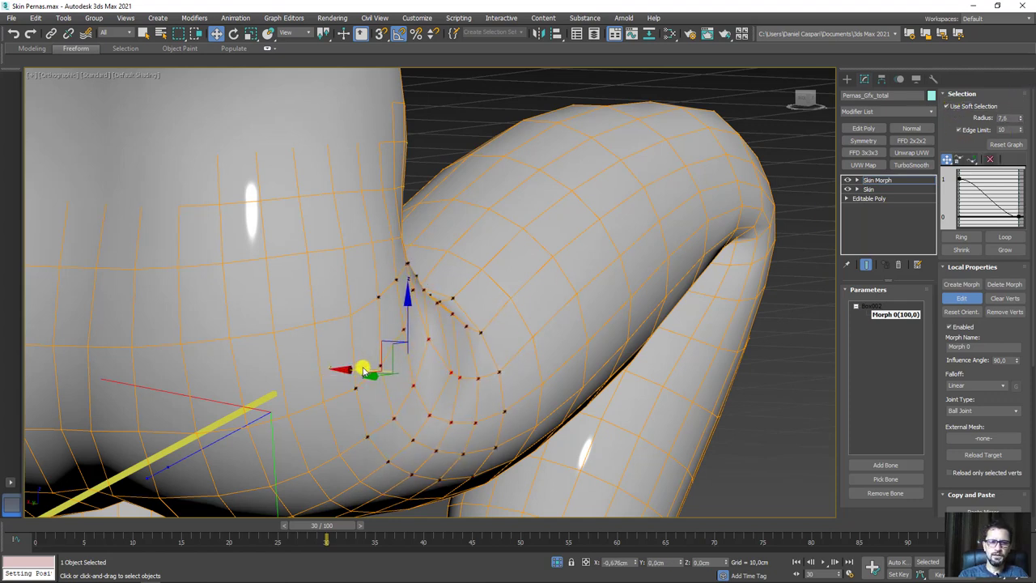
left_click_drag(475, 383, 477, 383)
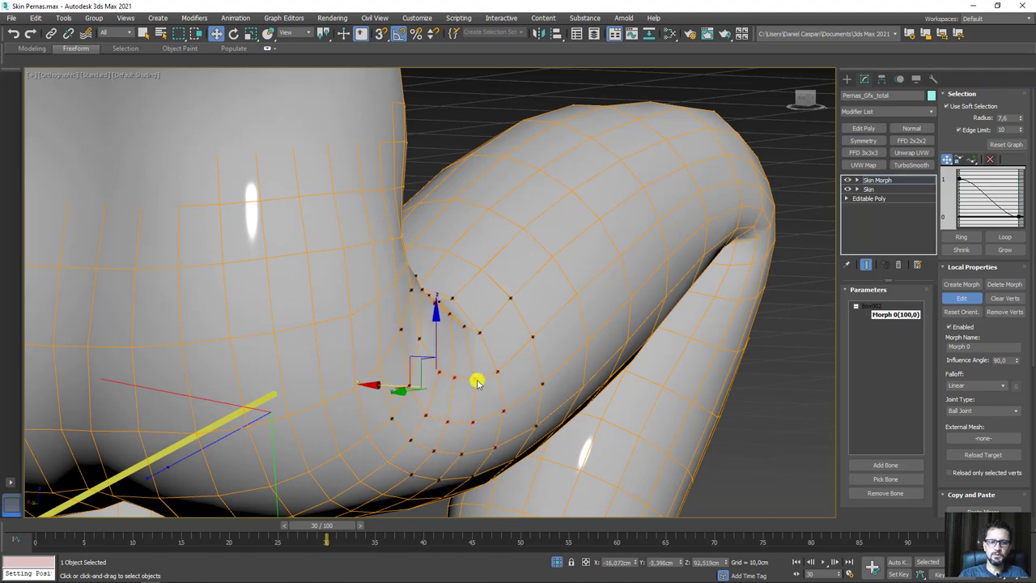
scroll(389, 388, "down", 2)
scroll(479, 329, "down", 3)
mouse_move(479, 329)
middle_mouse_down("alt")
mouse_move(505, 321)
mouse_move(564, 367)
mouse_move(462, 338)
middle_mouse_up("alt")
scroll(463, 338, "up", 4)
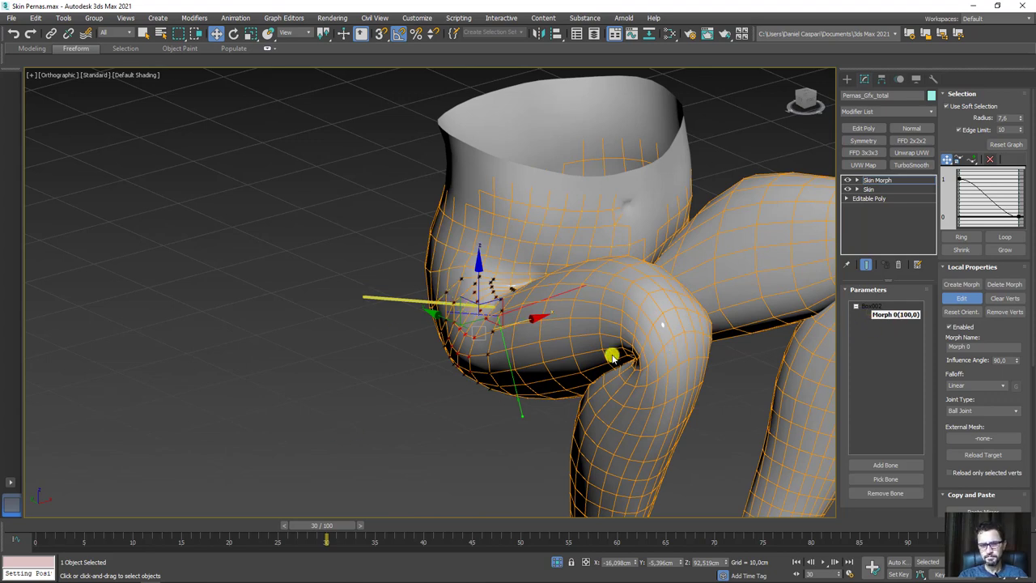
Step: Exit morph editing, clear the selection, and scrub nearby frames before returning to frame 30
left_click(964, 299)
middle_click_drag(682, 351, 574, 356, "alt")
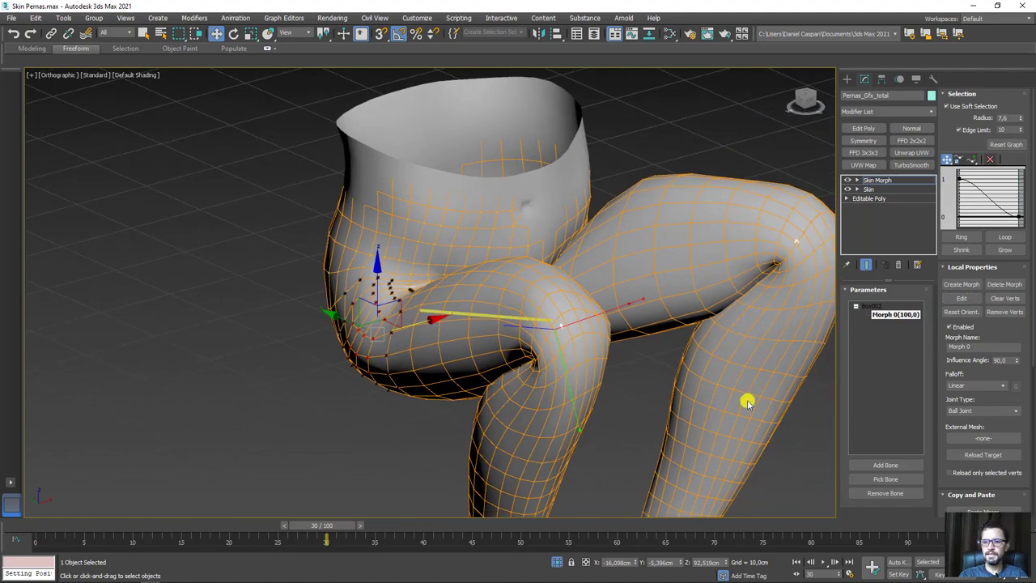
left_click(634, 399)
left_click_drag(300, 530, 352, 530)
middle_click_drag(345, 461, 453, 351, "alt")
scroll(475, 270, "up", 2)
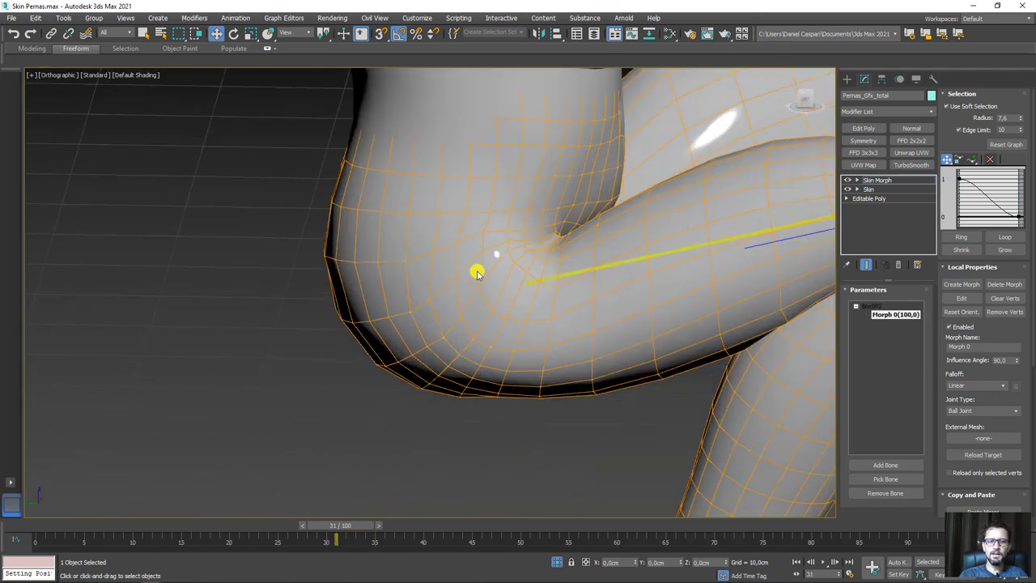
scroll(496, 233, "up", 2)
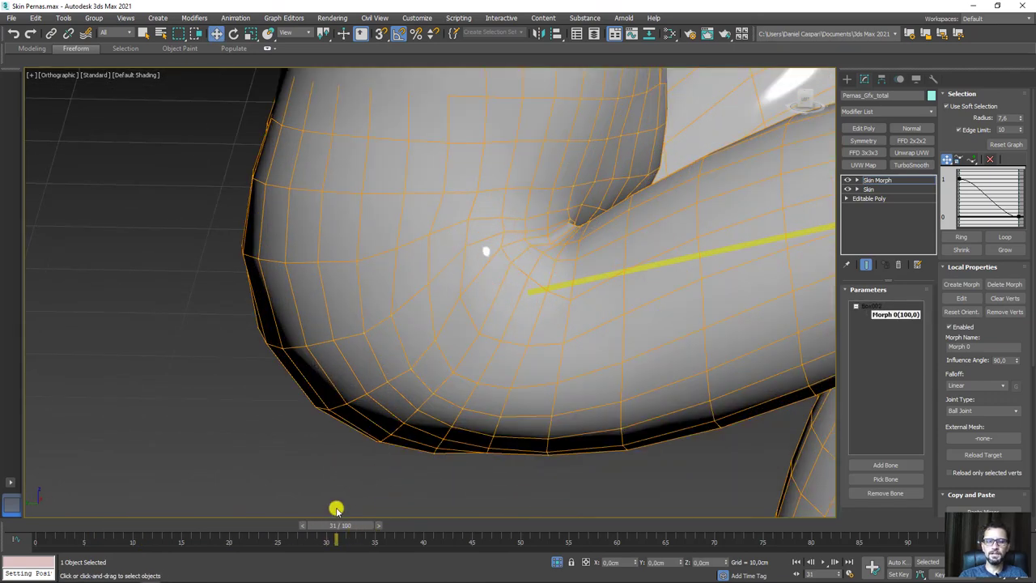
left_click_drag(342, 526, 324, 526)
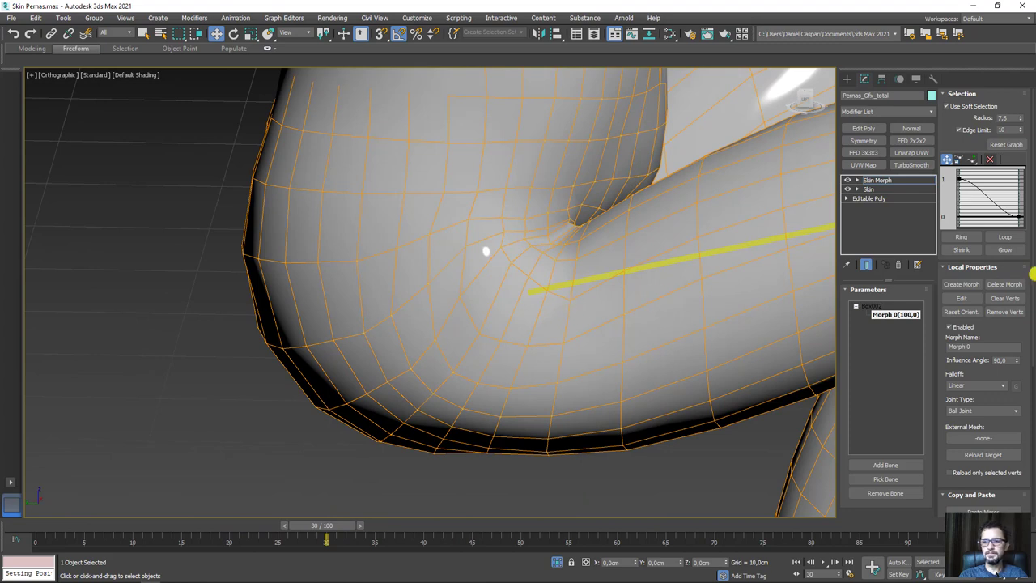
Step: Re-enter Morph 0 editing and shift the soft-selected outer hip vertices outward
left_click(963, 298)
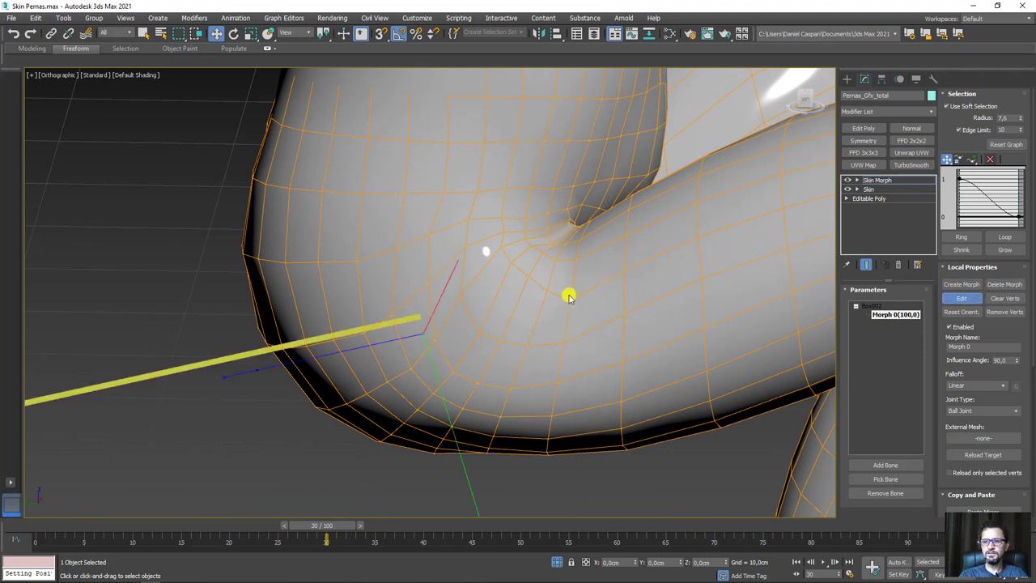
left_click(439, 321)
mouse_move(424, 314)
left_mouse_down()
mouse_move(401, 270)
mouse_move(390, 313)
mouse_move(377, 278)
left_mouse_up()
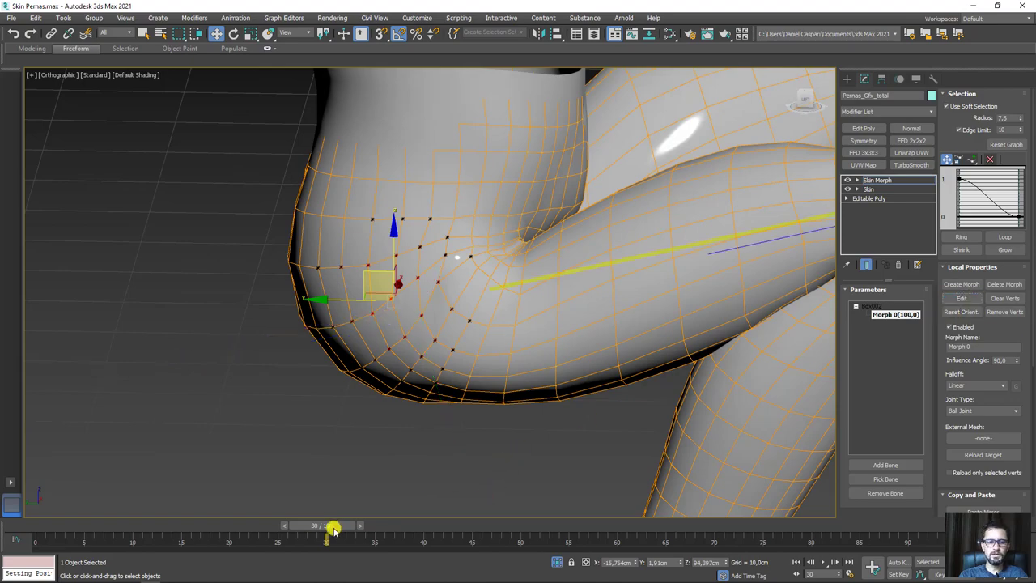
Step: At frame 34, edit the morph and pull the crease vertices up and out with Move
left_click_drag(333, 528, 386, 515)
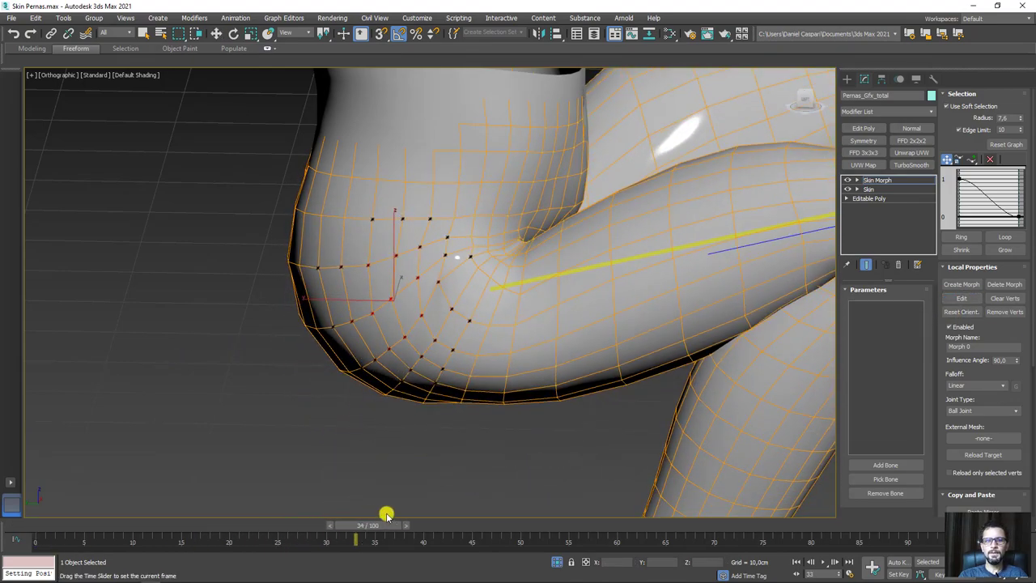
key("w")
mouse_move(386, 515)
middle_mouse_down("alt")
mouse_move(526, 303)
mouse_move(560, 310)
mouse_move(413, 328)
mouse_move(327, 354)
middle_mouse_up("alt")
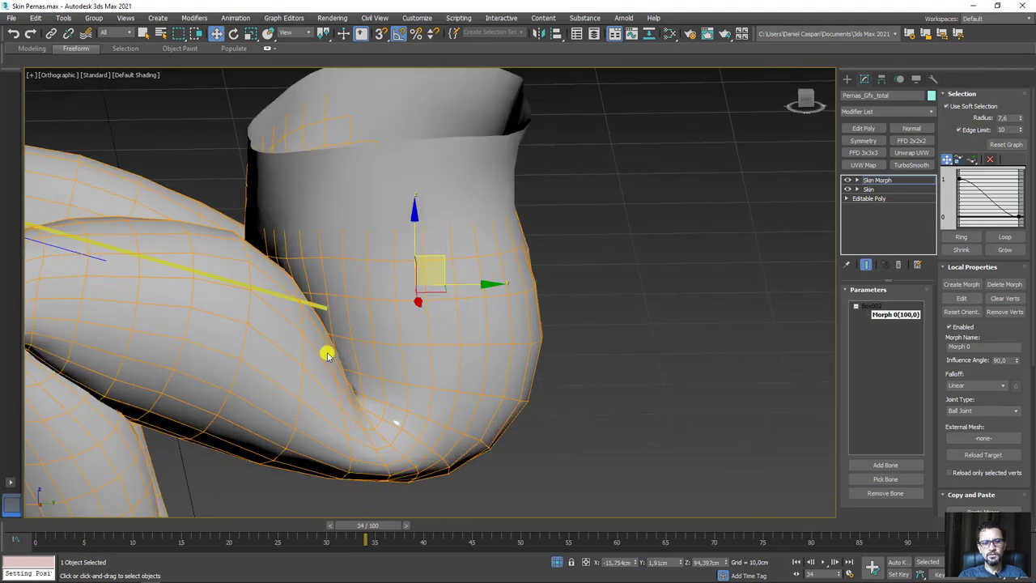
scroll(327, 355, "up", 2)
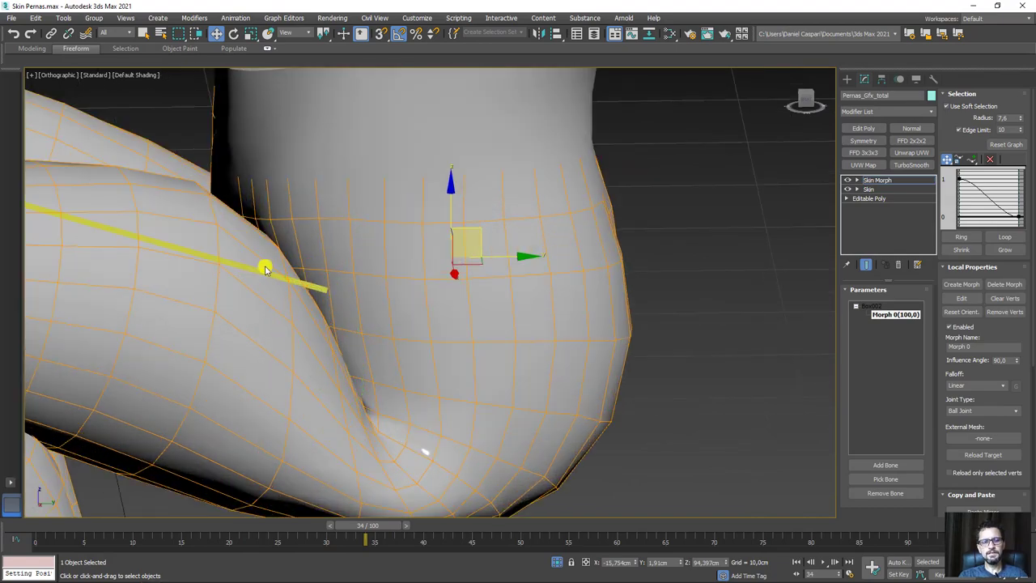
mouse_move(265, 269)
middle_mouse_down("alt")
mouse_move(507, 206)
mouse_move(362, 297)
middle_mouse_up("alt")
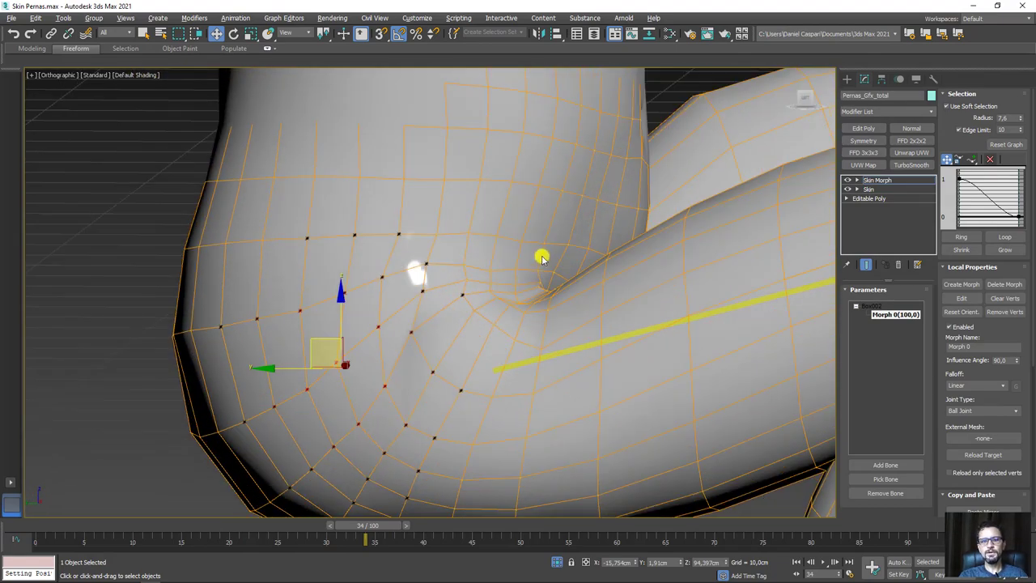
mouse_move(486, 238)
left_mouse_down()
mouse_move(460, 331)
mouse_move(539, 245)
left_mouse_up()
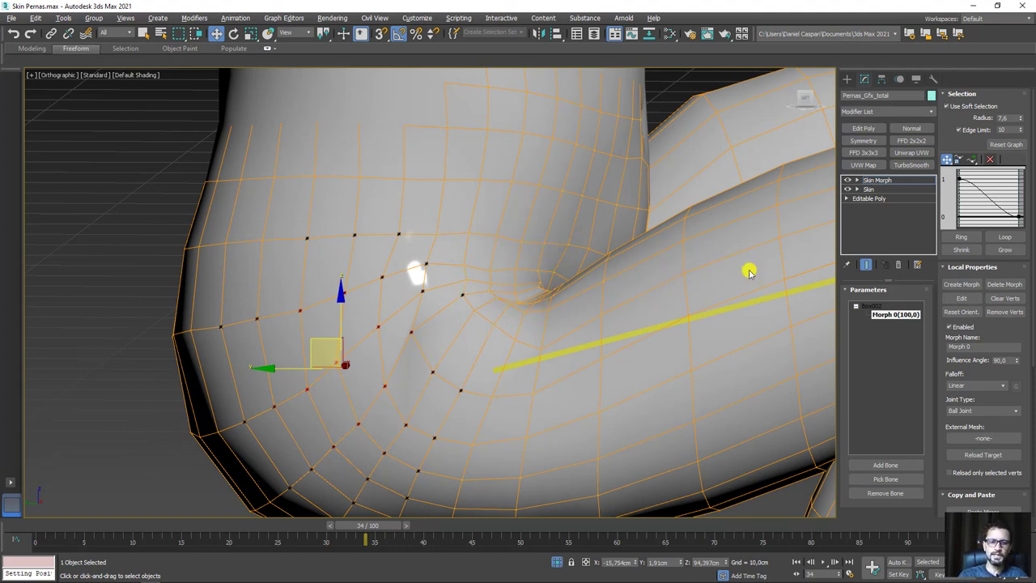
left_click(962, 298)
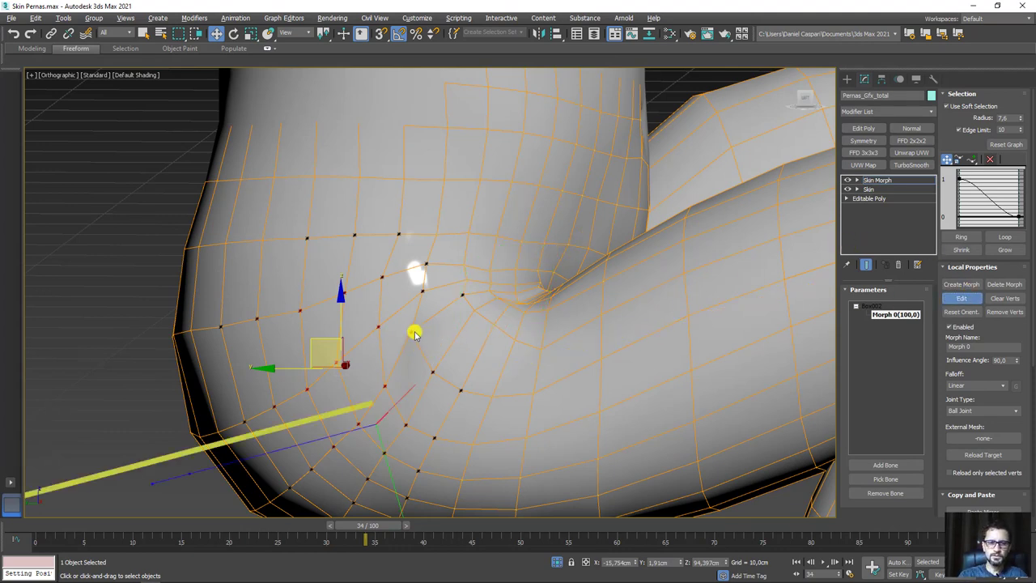
left_click_drag(415, 333, 409, 330)
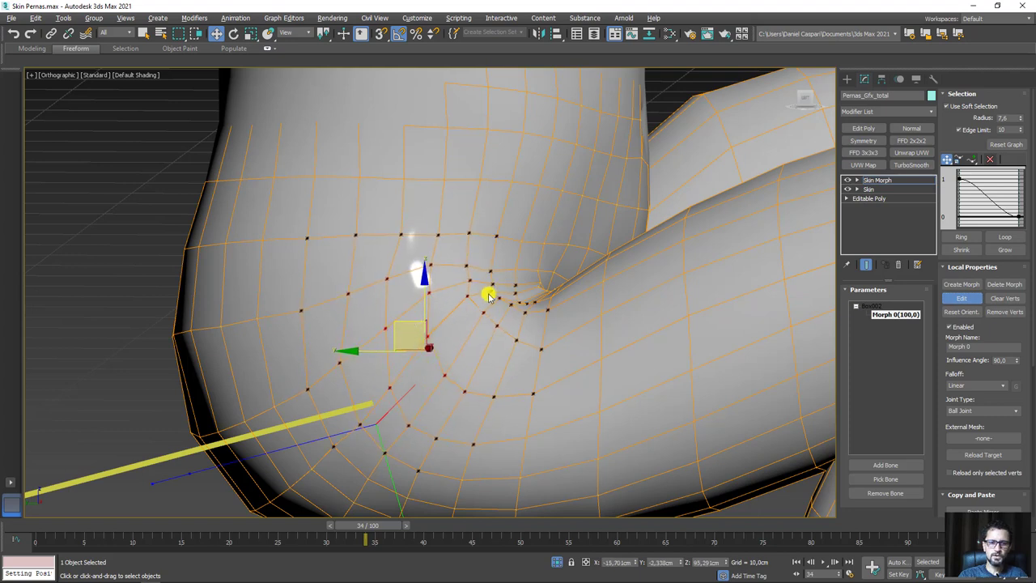
Step: With Soft Selection off, nudge individual vertices along the inner hip crease to smooth the fold
left_click(952, 110)
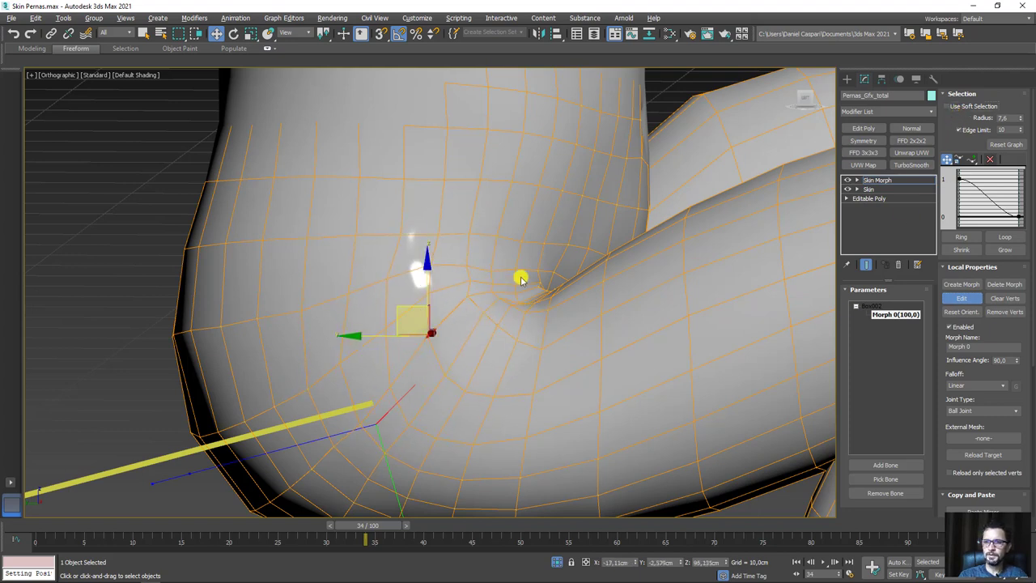
left_click(470, 279)
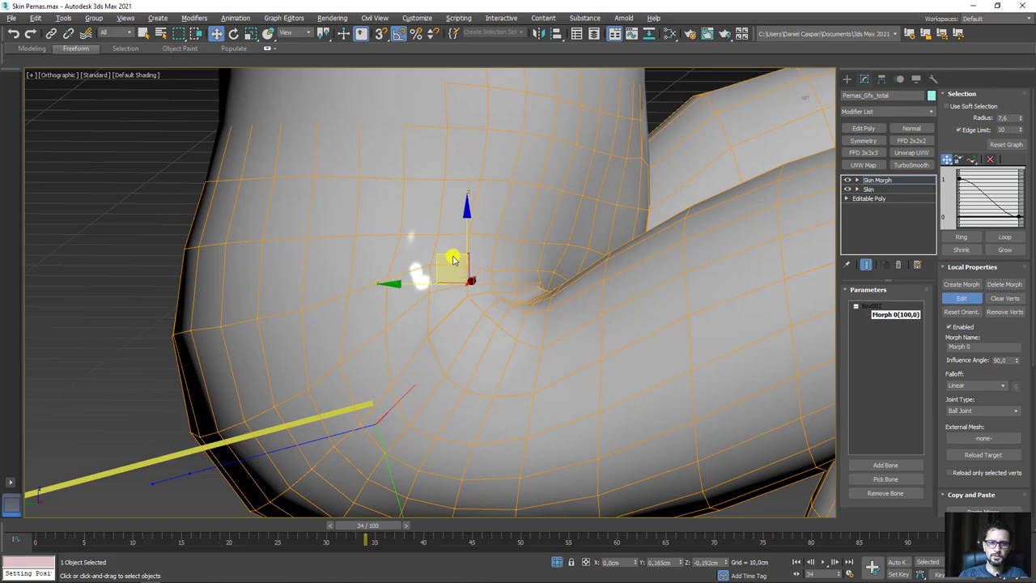
left_click_drag(456, 256, 453, 260)
scroll(522, 303, "up", 2)
left_click(527, 302)
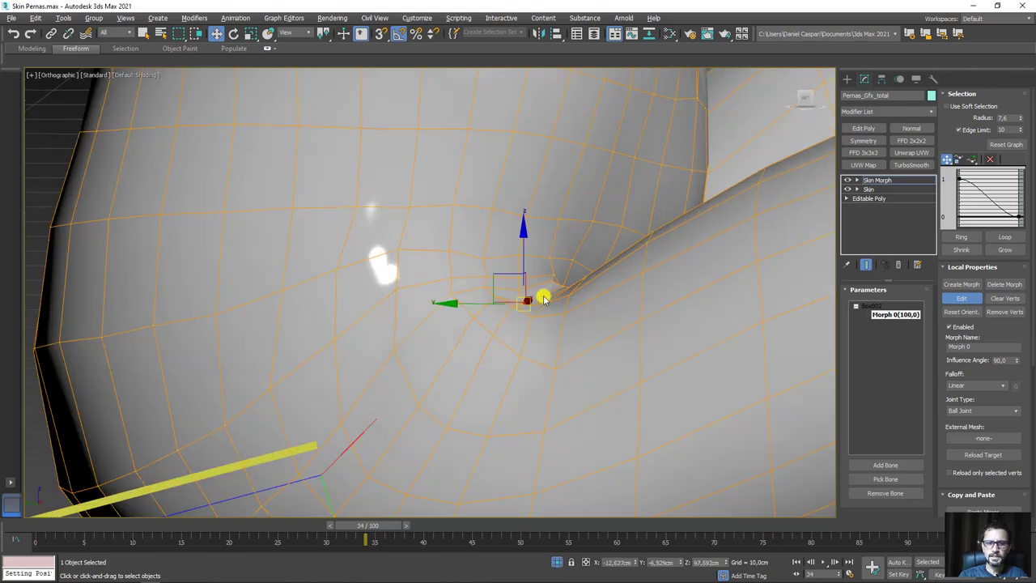
scroll(530, 304, "up", 2)
left_click_drag(498, 284, 505, 264)
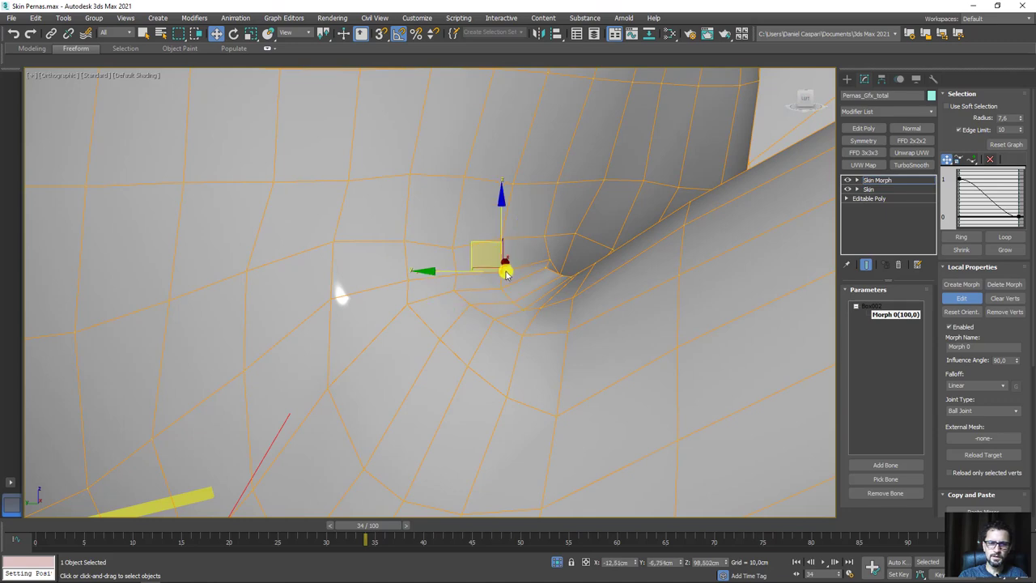
left_click(524, 314)
mouse_move(528, 303)
middle_mouse_down("alt")
mouse_move(601, 301)
mouse_move(615, 334)
middle_mouse_up("alt")
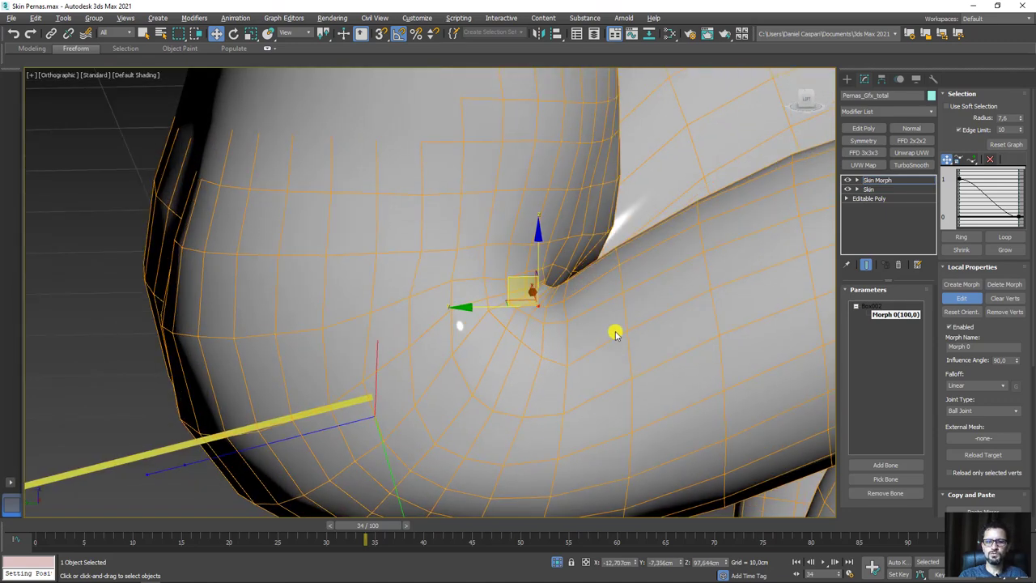
left_click(561, 366)
mouse_move(563, 366)
middle_mouse_down("alt")
mouse_move(640, 370)
mouse_move(616, 358)
mouse_move(636, 248)
mouse_move(558, 363)
mouse_move(752, 241)
mouse_move(648, 312)
mouse_move(848, 211)
middle_mouse_up("alt")
left_click(876, 182)
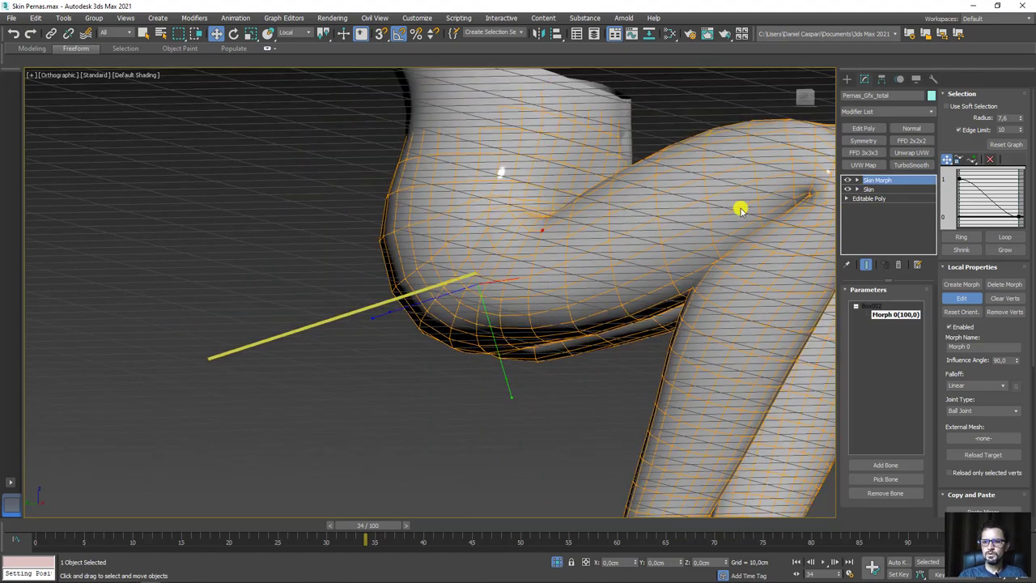
mouse_move(740, 205)
middle_mouse_down("alt")
mouse_move(594, 294)
mouse_move(537, 297)
mouse_move(508, 317)
mouse_move(330, 312)
middle_mouse_up("alt")
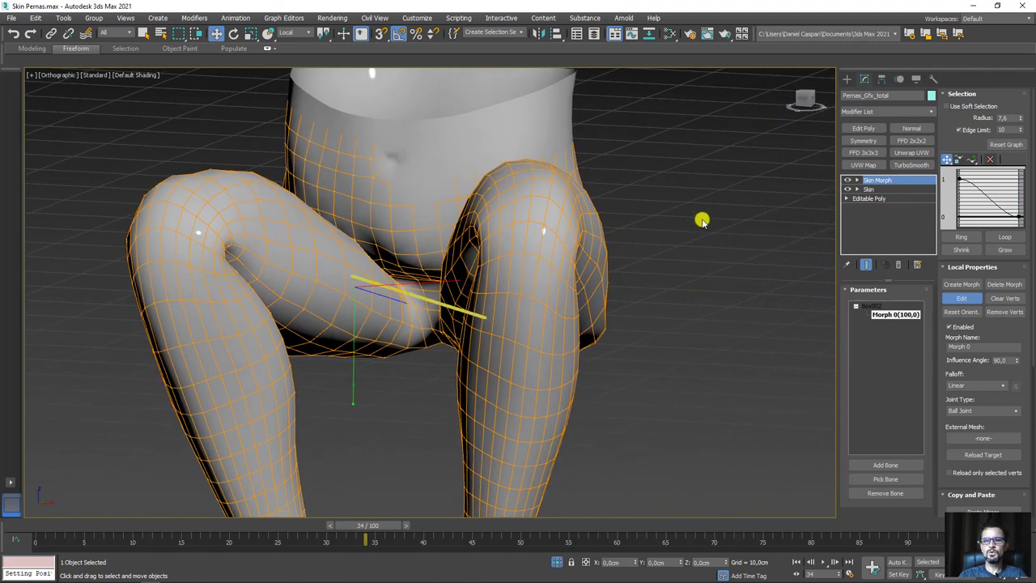
mouse_move(669, 160)
left_mouse_down()
mouse_move(460, 192)
mouse_move(597, 361)
left_mouse_up()
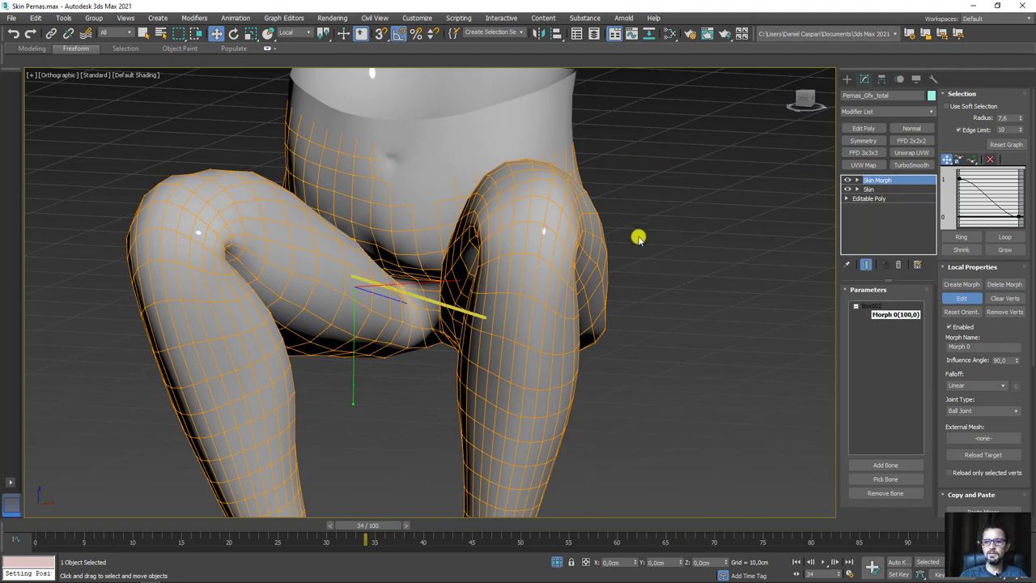
middle_click_drag(639, 233, 662, 244, "alt")
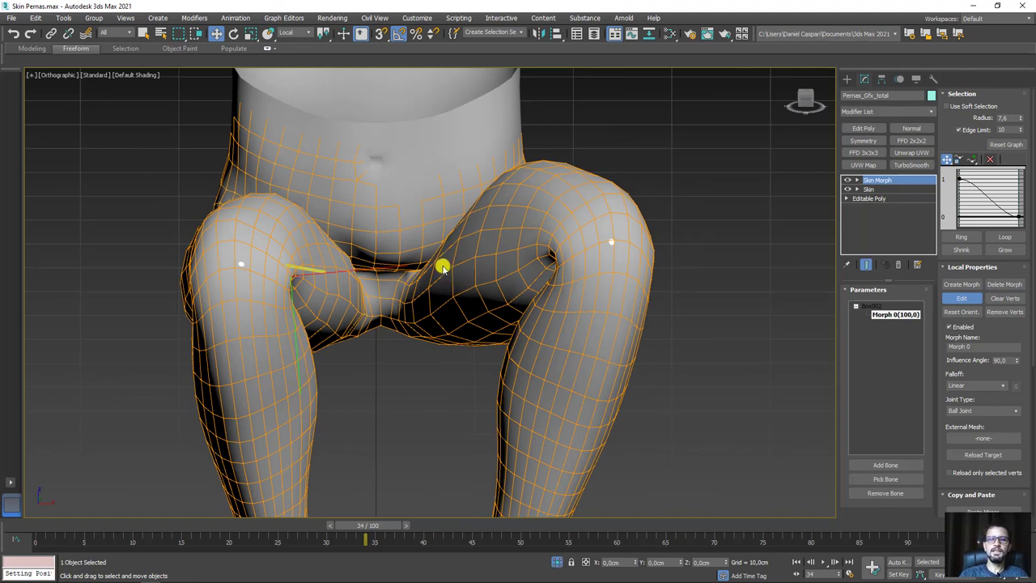
mouse_move(443, 267)
left_mouse_down()
mouse_move(539, 234)
mouse_move(432, 282)
left_mouse_up()
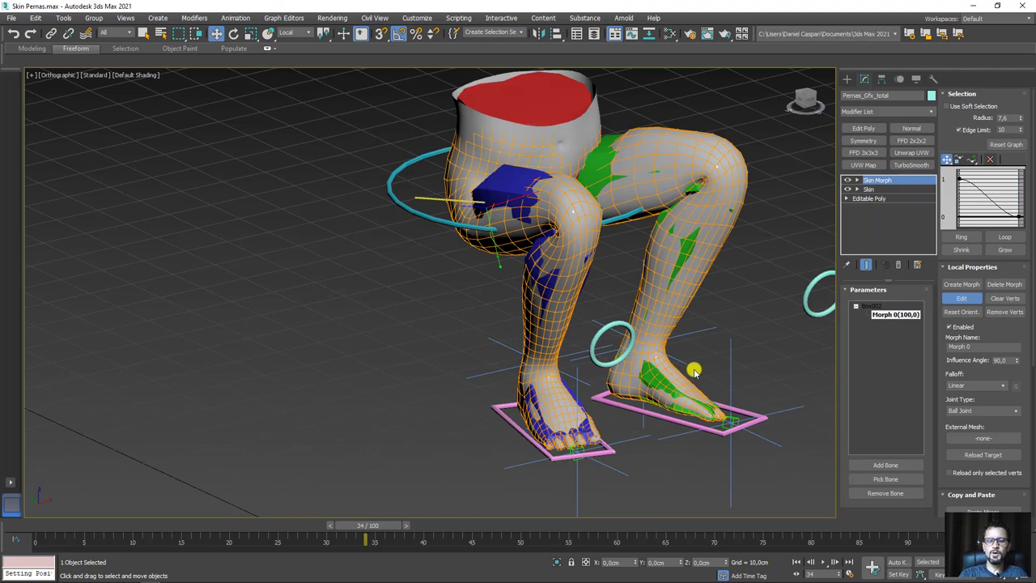
middle_click_drag(694, 370, 671, 393, "alt")
Step: Add the thigh box Box011 to the Skin Morph bone list
left_click(886, 479)
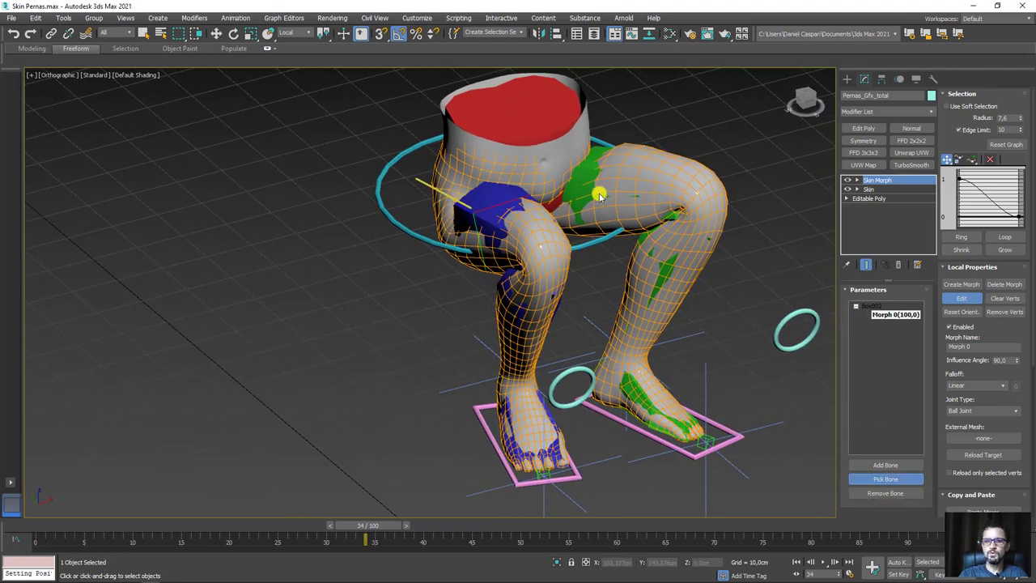
left_click(874, 324)
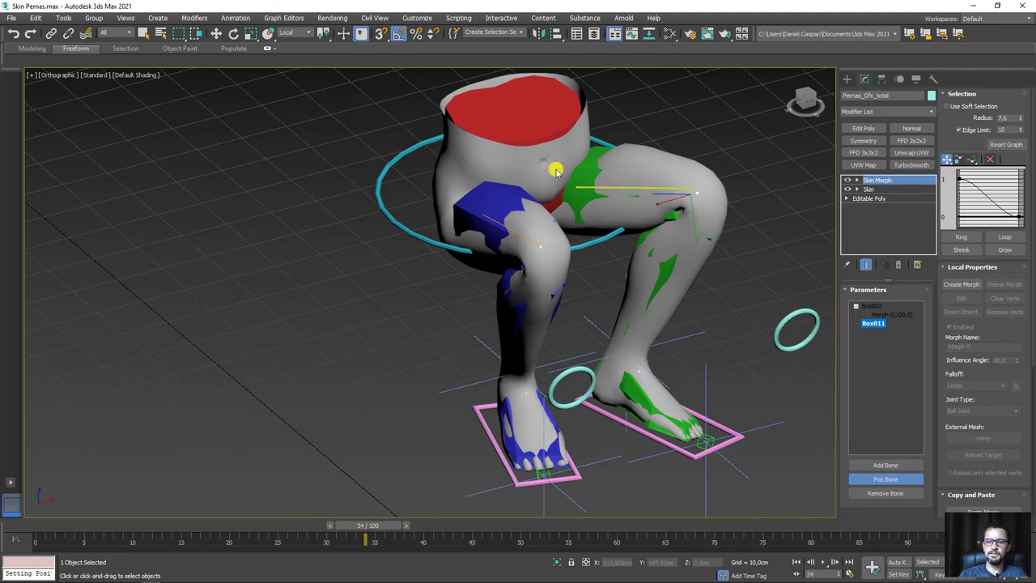
middle_click_drag(752, 223, 656, 356, "alt")
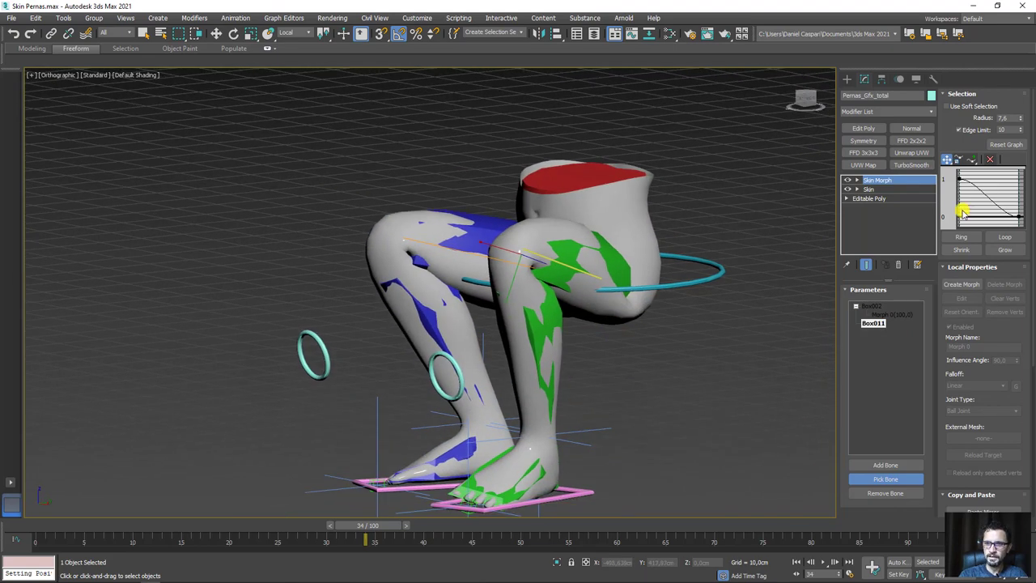
left_click_drag(1021, 402, 1018, 224)
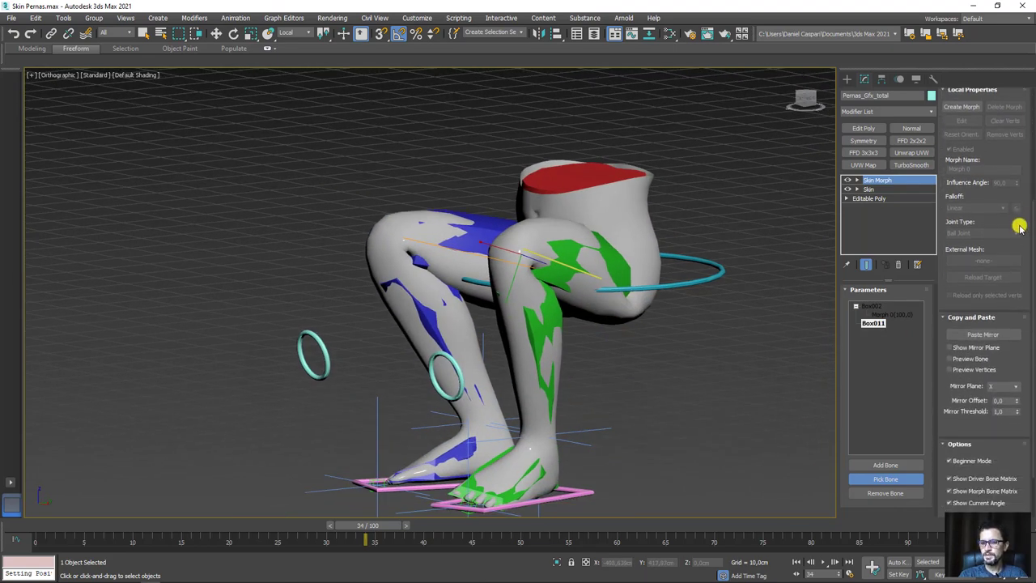
middle_click_drag(756, 354, 1026, 345, "alt")
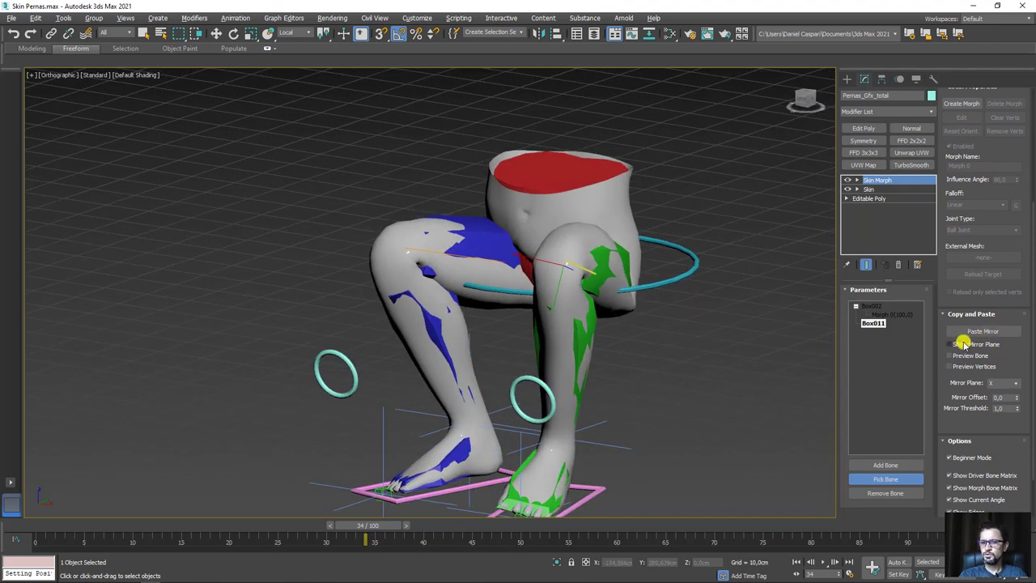
Step: Turn on Show Mirror Plane and view it through the legs from the front
left_click(959, 345)
middle_click_drag(632, 278, 559, 153, "alt")
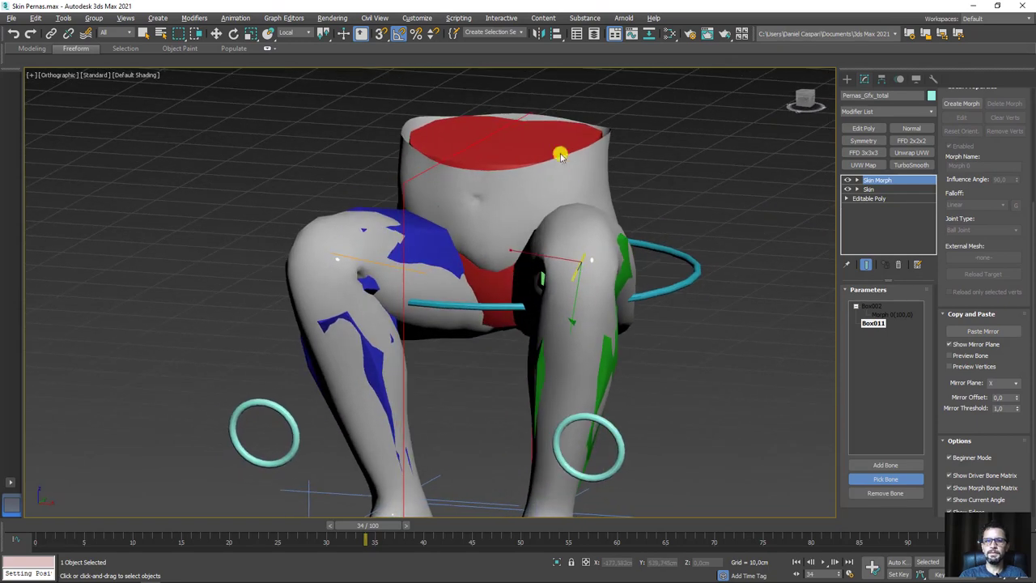
scroll(485, 174, "down", 2)
mouse_move(480, 230)
middle_mouse_down("alt")
mouse_move(474, 243)
mouse_move(490, 127)
middle_mouse_up("alt")
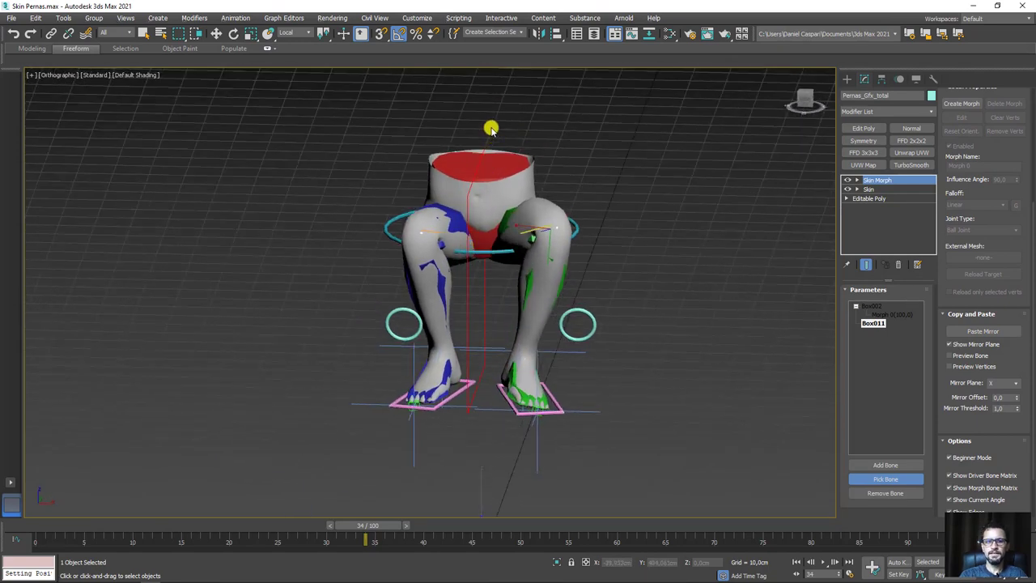
mouse_move(403, 152)
left_mouse_down()
mouse_move(564, 132)
mouse_move(587, 106)
left_mouse_up()
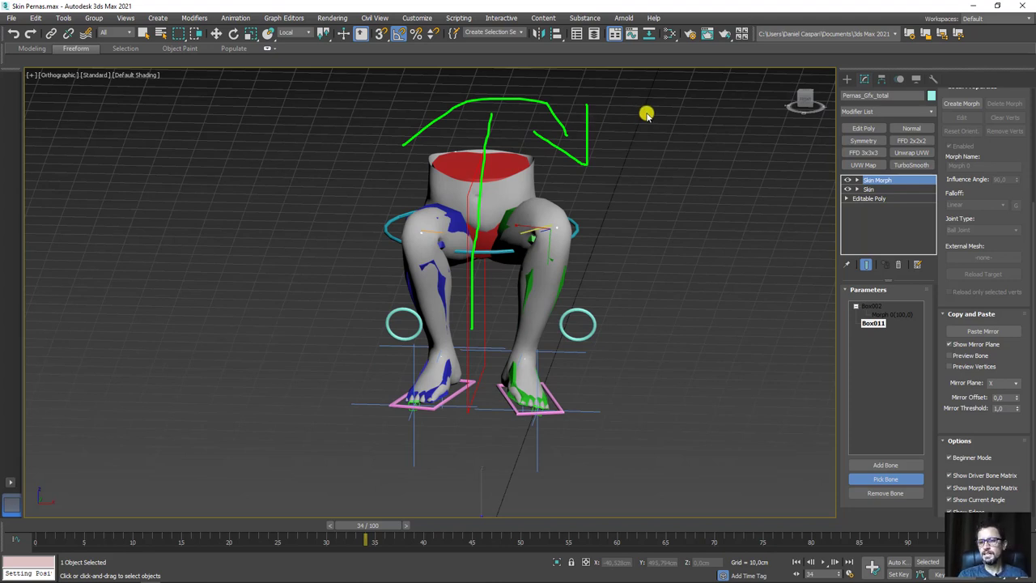
key("Escape")
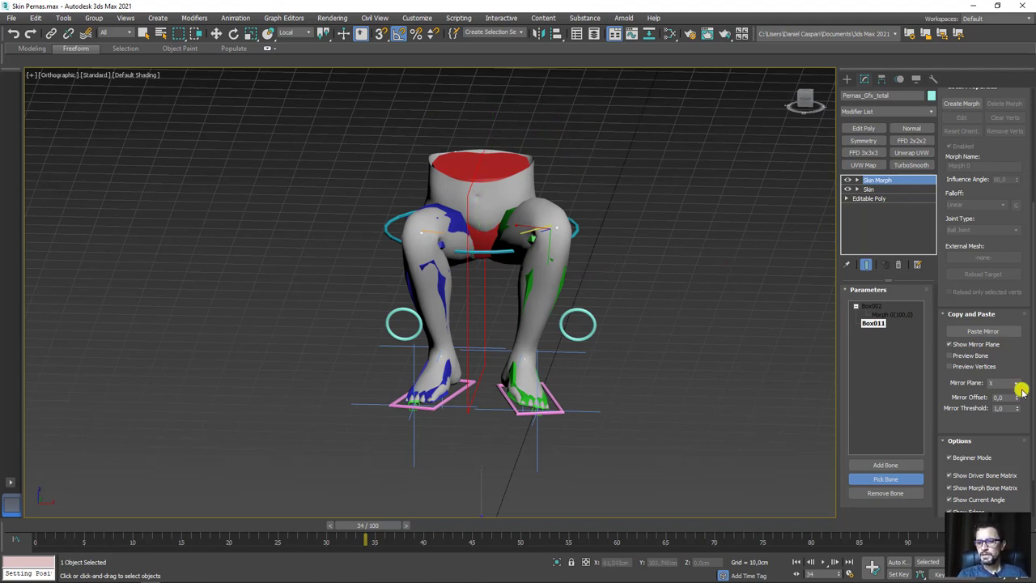
Step: Set the Mirror Plane axis to Y and check it from a three-quarter angle
left_click(1002, 400)
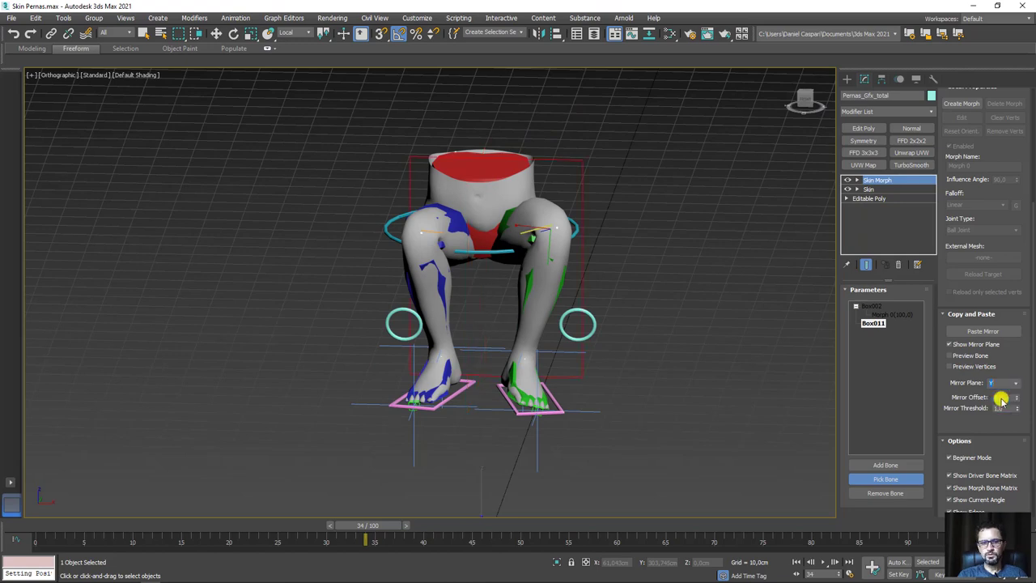
middle_click_drag(601, 231, 493, 180, "alt")
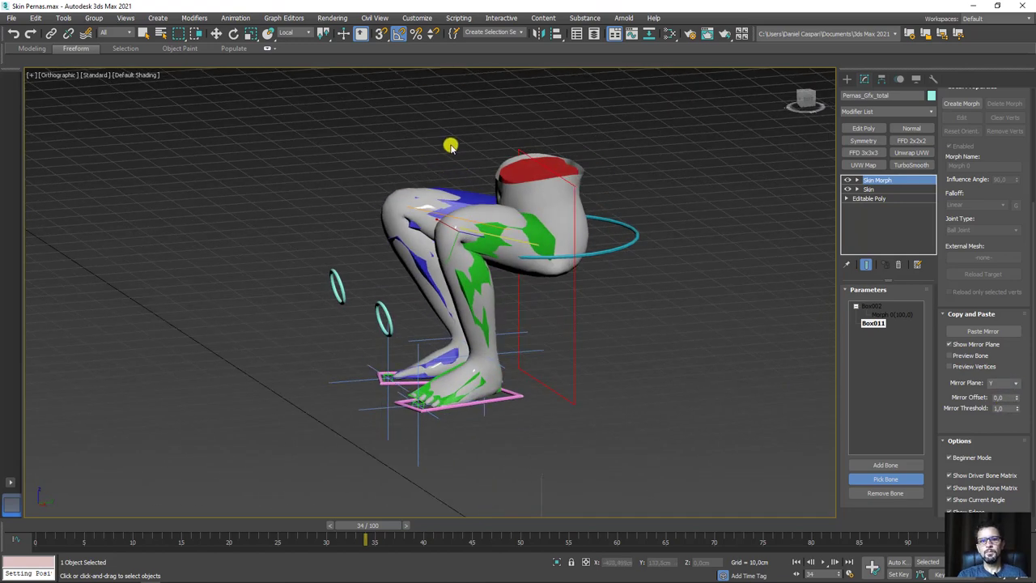
left_click_drag(429, 170, 563, 99)
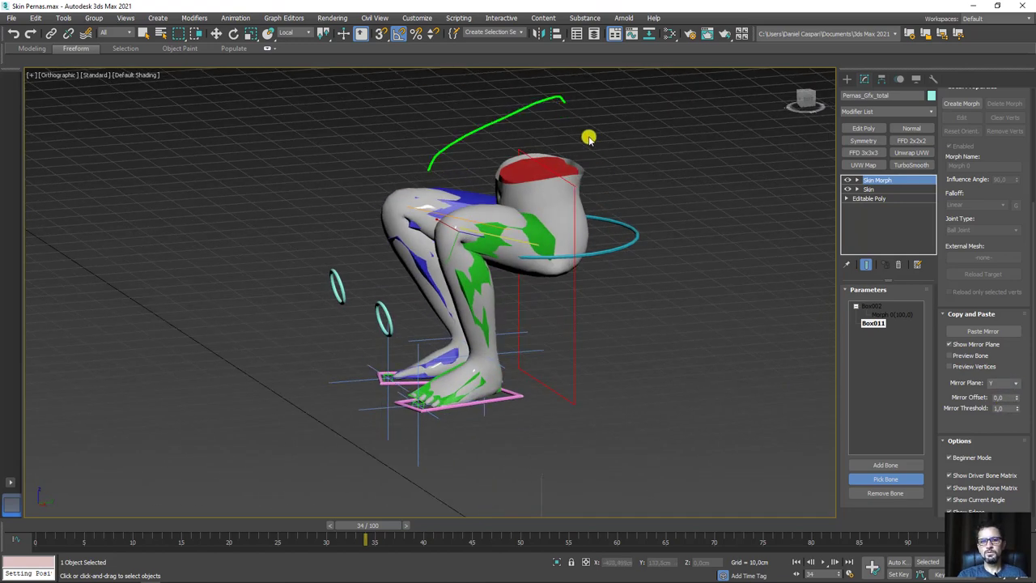
left_click(997, 383)
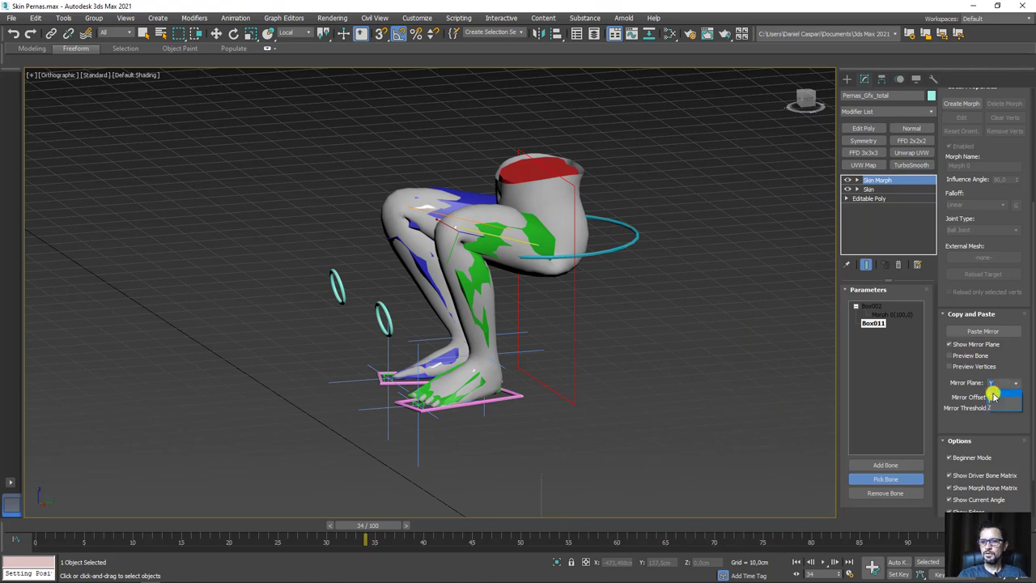
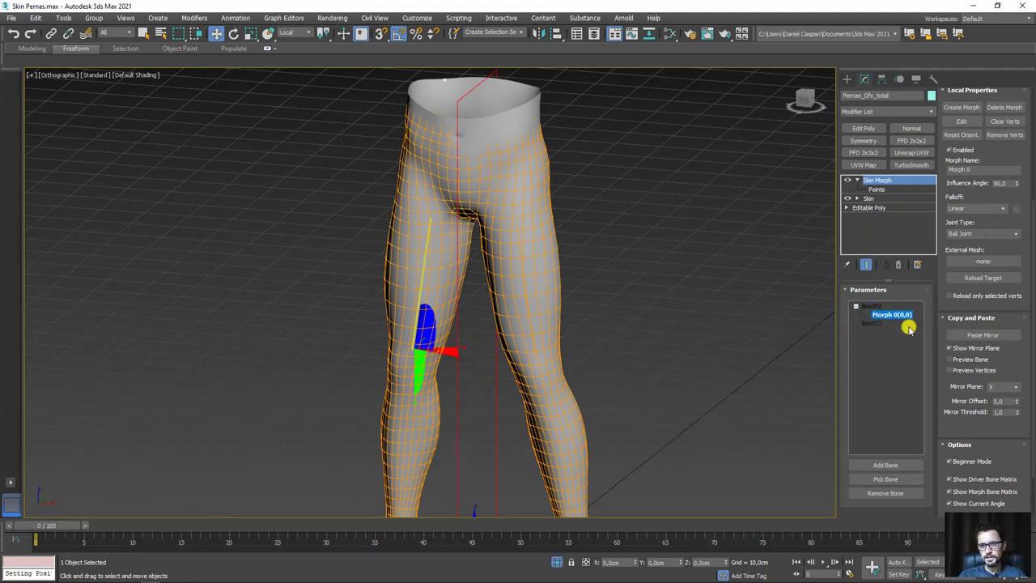
Step: Paste the knee Skin Morph mirrored onto bone Box011 and compare it with Box002's
left_click(976, 337)
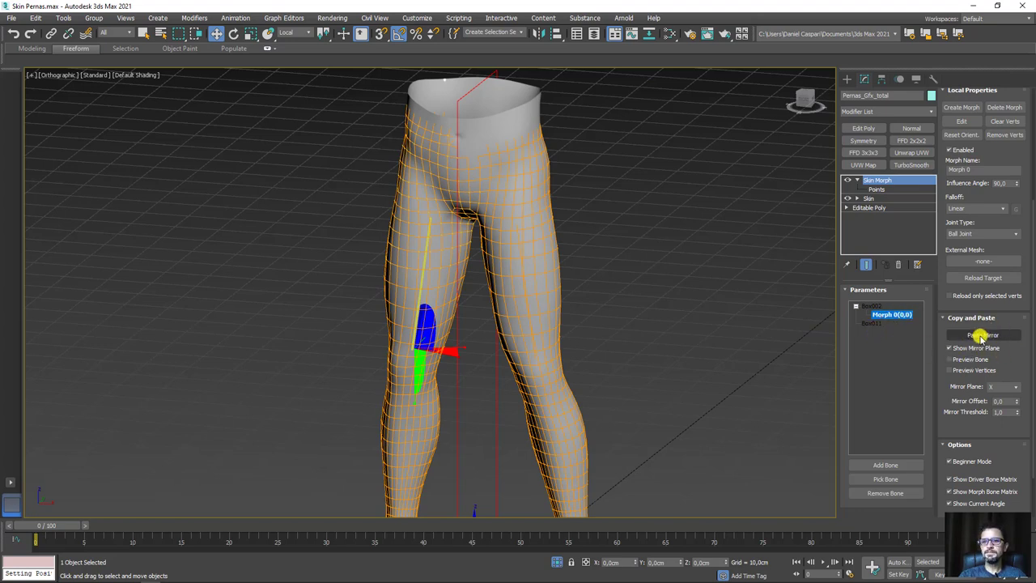
left_click(858, 325)
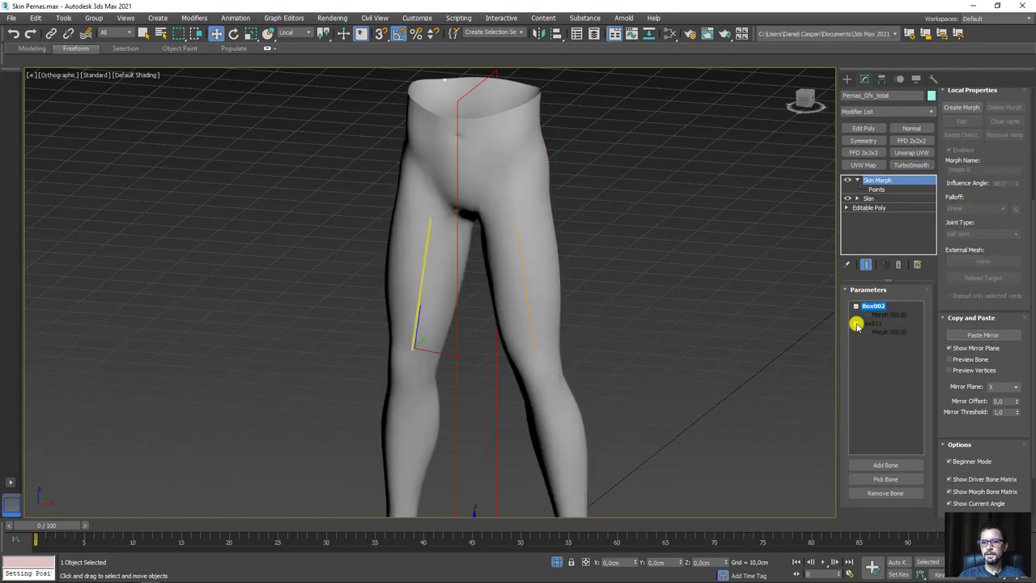
left_click(887, 333)
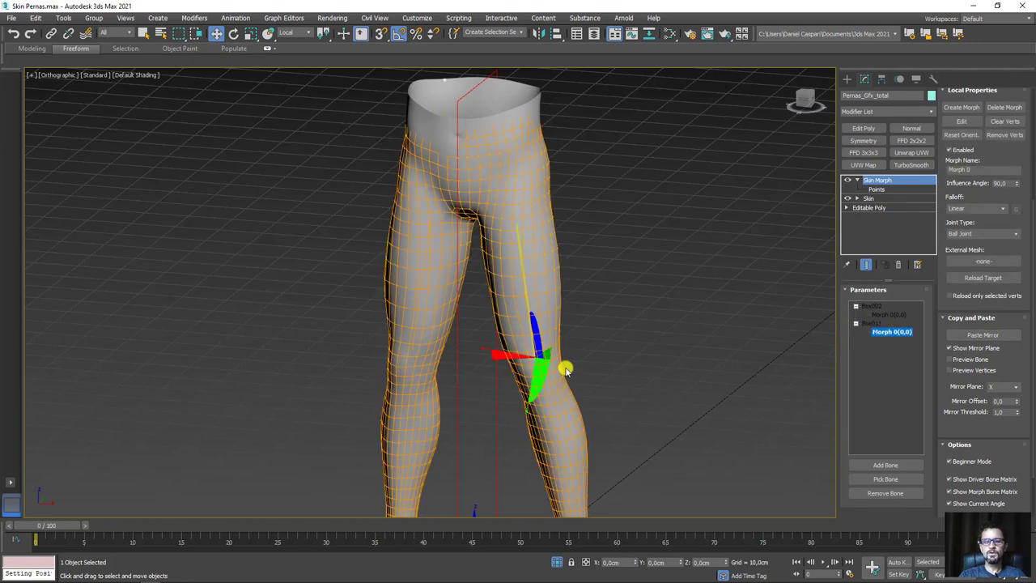
Step: Bend the legs through frames 29–32 and check the knees up close without morph overlays
left_click_drag(46, 529, 317, 526)
mouse_move(331, 502)
middle_mouse_down("alt")
mouse_move(521, 315)
mouse_move(525, 157)
middle_mouse_up("alt")
scroll(527, 237, "up", 3)
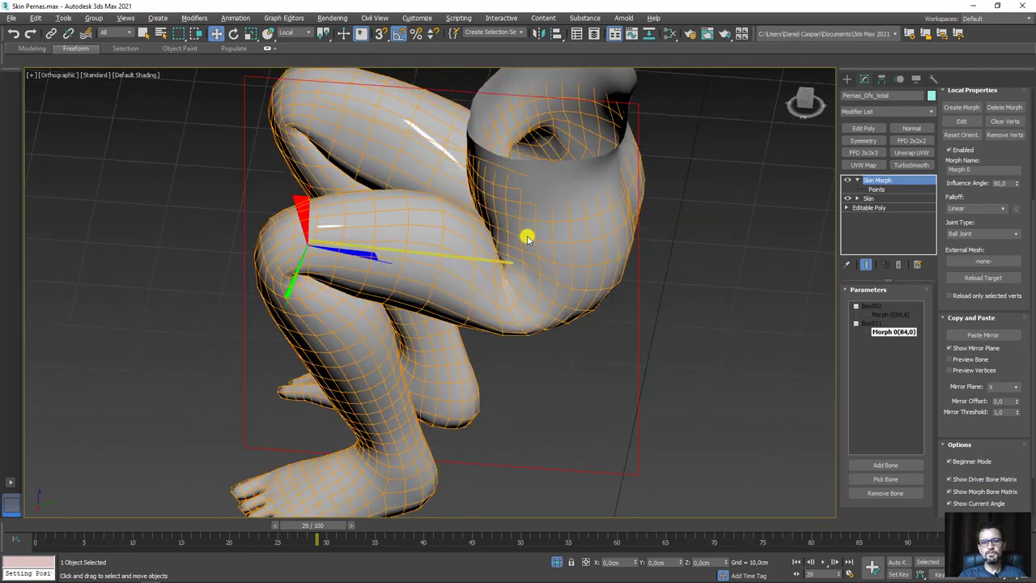
mouse_move(331, 528)
left_mouse_down()
mouse_move(143, 523)
mouse_move(367, 532)
left_mouse_up()
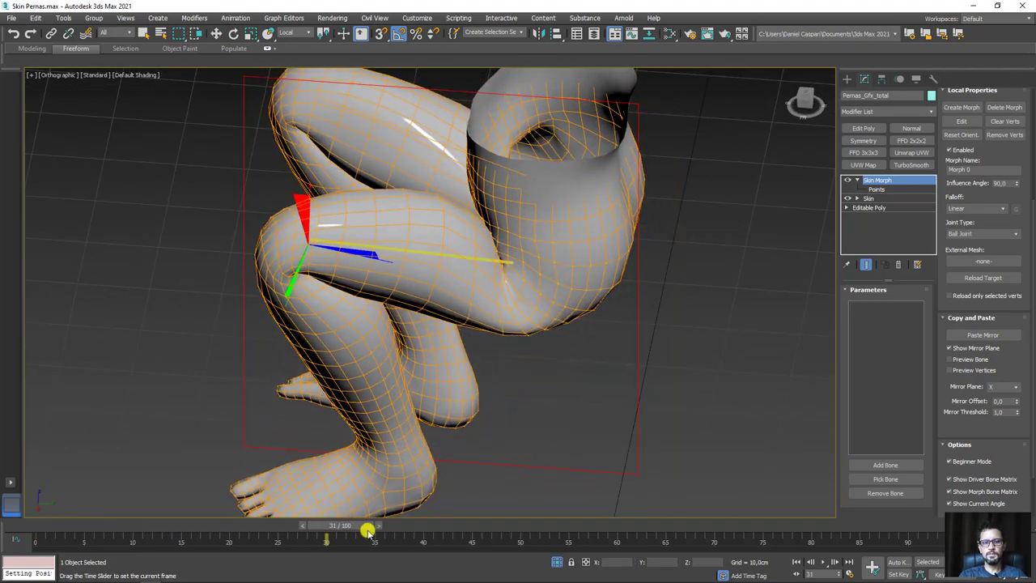
middle_click_drag(646, 359, 693, 286, "alt")
left_click(846, 181)
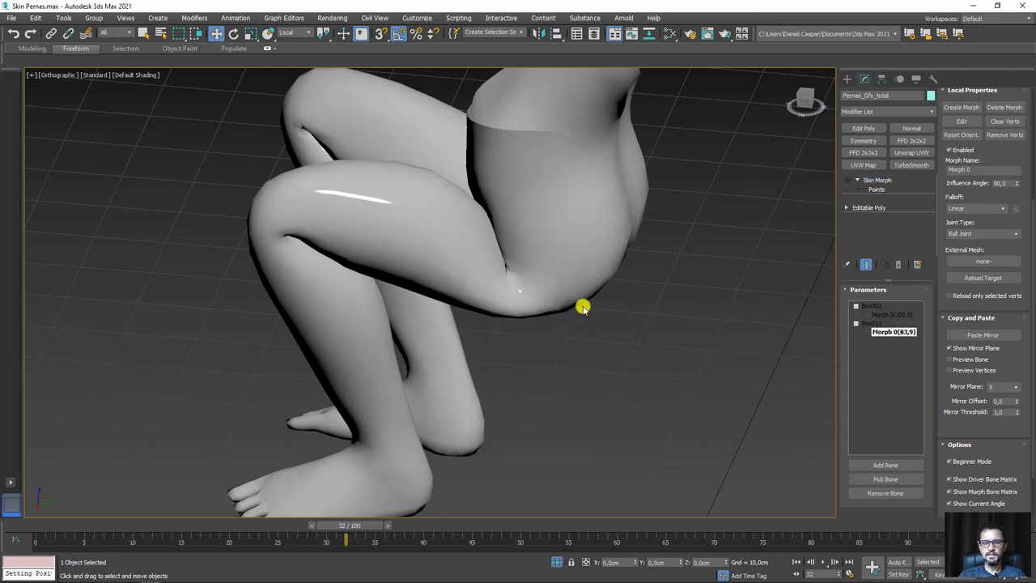
mouse_move(361, 527)
left_mouse_down()
mouse_move(111, 529)
mouse_move(370, 530)
left_mouse_up()
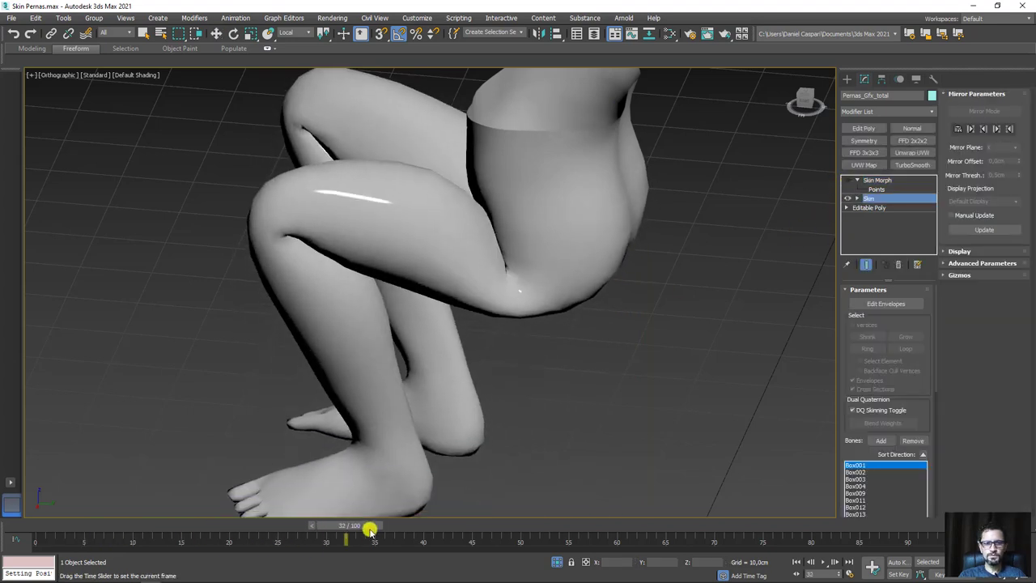
left_click(886, 181)
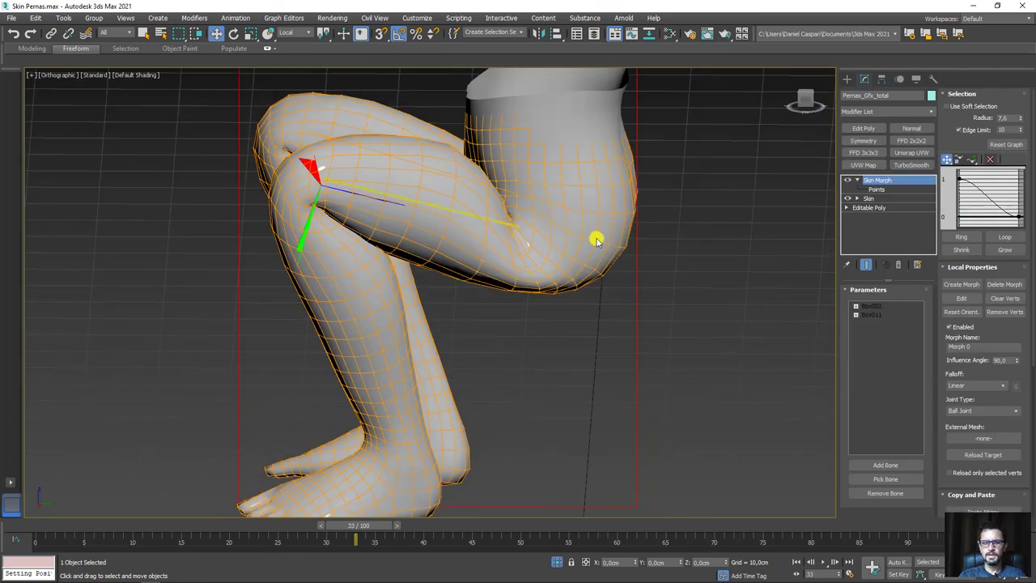
middle_click_drag(596, 238, 538, 319, "alt")
scroll(538, 319, "up", 5)
Step: Compare the knee with the morph toggled off and on, then add a TurboSmooth modifier
left_click(846, 180)
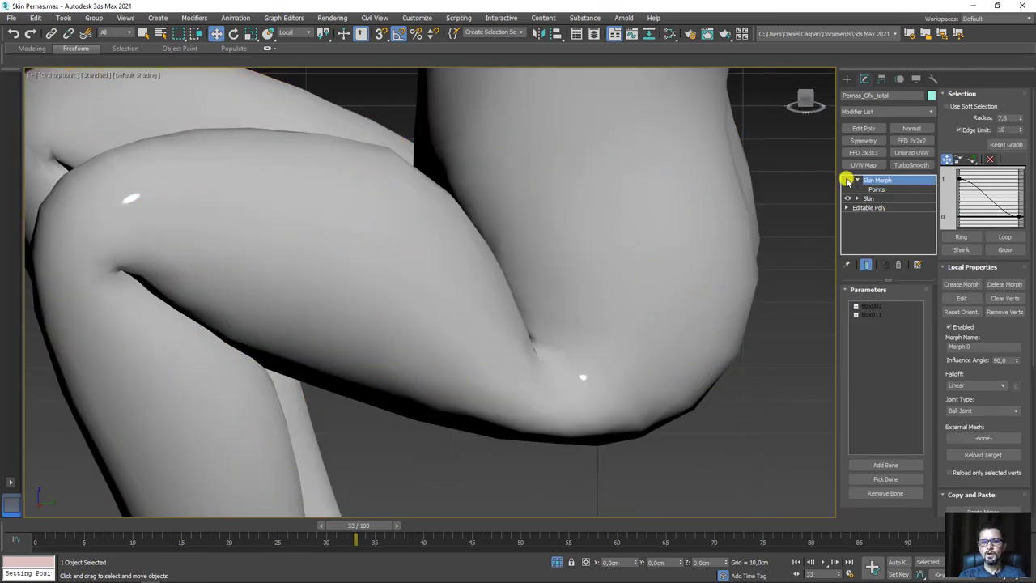
left_click(847, 179)
left_click(846, 180)
left_click(847, 179)
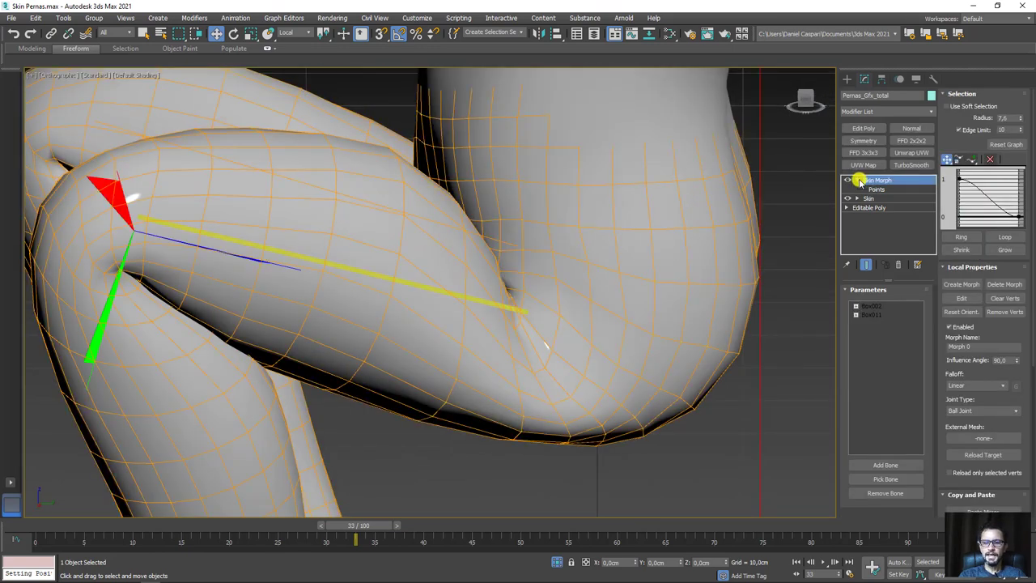
left_click(907, 166)
Step: Play the smoothed legs back from the crouch to the standing pose at frame 0
scroll(585, 255, "down", 5)
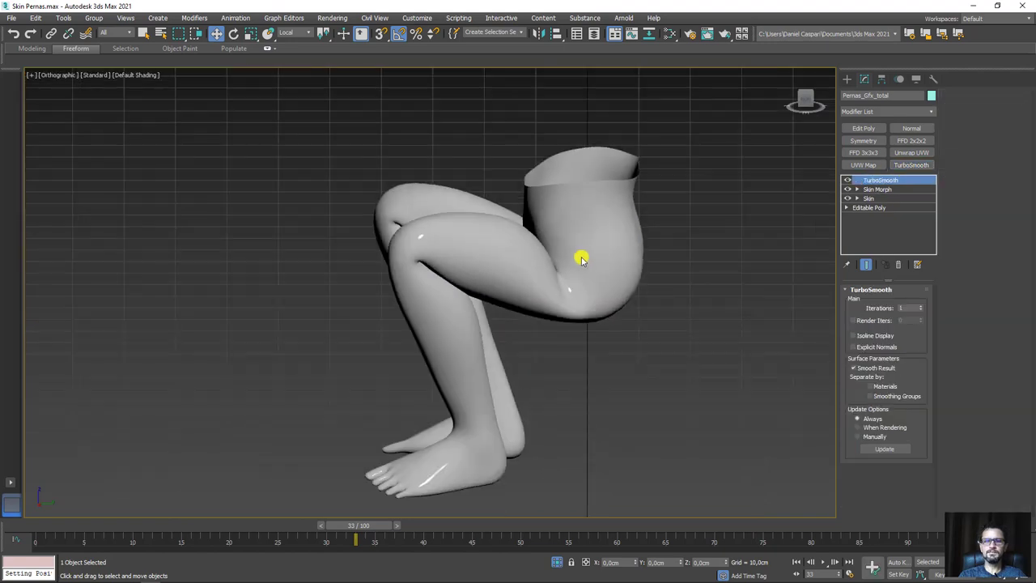
mouse_move(586, 254)
middle_mouse_down("alt")
mouse_move(651, 296)
mouse_move(576, 305)
middle_mouse_up("alt")
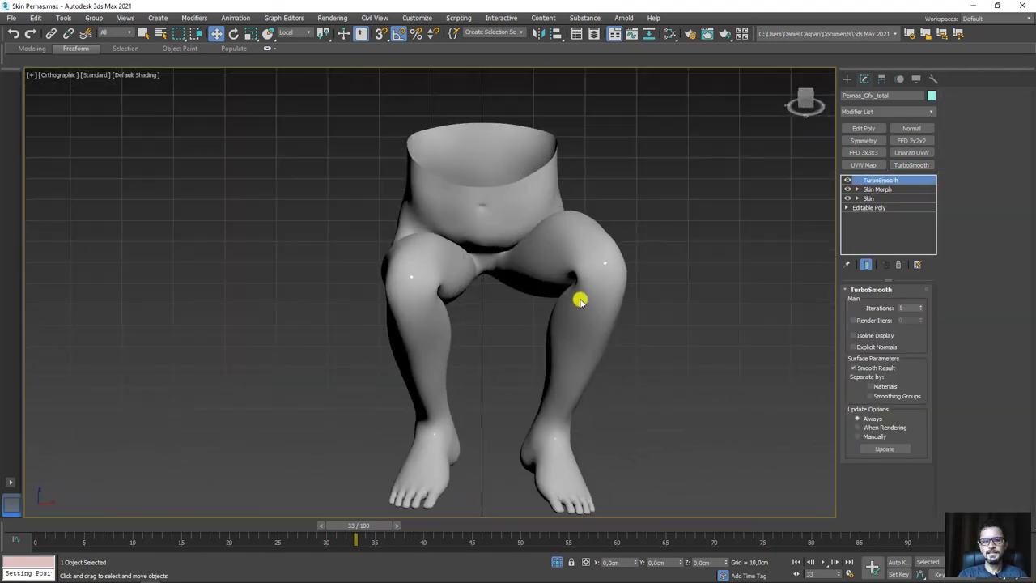
mouse_move(350, 351)
middle_mouse_down("alt")
mouse_move(382, 365)
mouse_move(382, 454)
middle_mouse_up("alt")
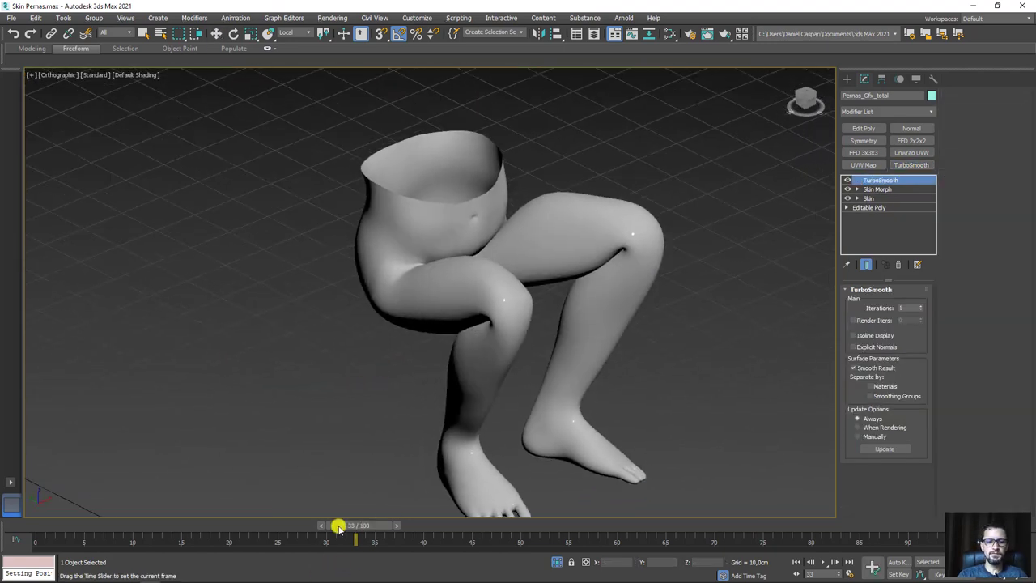
mouse_move(339, 527)
left_mouse_down()
mouse_move(14, 513)
mouse_move(259, 518)
mouse_move(397, 507)
mouse_move(63, 544)
mouse_move(231, 536)
mouse_move(18, 529)
left_mouse_up()
key("w")
mouse_move(324, 405)
middle_mouse_down("alt")
mouse_move(366, 380)
mouse_move(518, 335)
mouse_move(504, 377)
middle_mouse_up("alt")
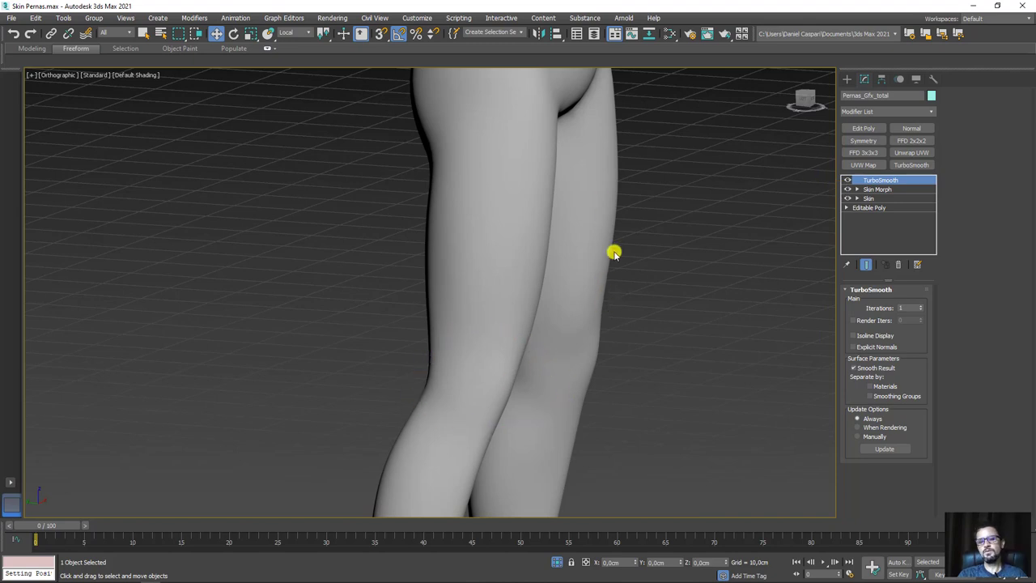
scroll(614, 253, "down", 4)
scroll(618, 419, "down", 2)
mouse_move(667, 369)
middle_mouse_down("alt")
mouse_move(414, 384)
mouse_move(381, 367)
middle_mouse_up("alt")
Step: Check the knee in a squat near frame 23, then view the straight legs from the front in Perspective
mouse_move(49, 538)
left_mouse_down()
mouse_move(331, 511)
mouse_move(63, 502)
mouse_move(312, 493)
mouse_move(348, 481)
left_mouse_up()
scroll(573, 167, "up", 5)
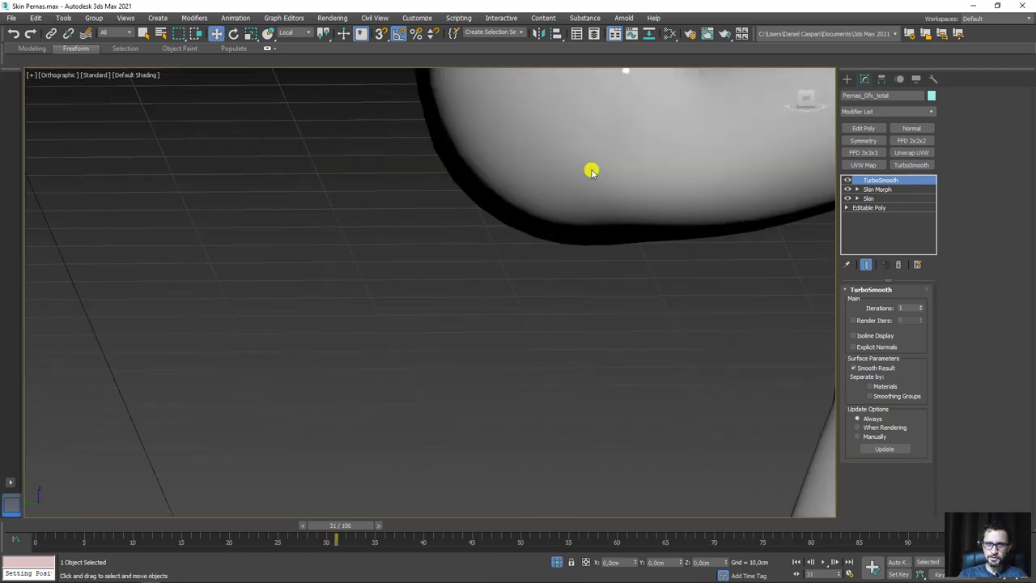
mouse_move(587, 195)
middle_mouse_down("alt")
mouse_move(537, 301)
mouse_move(606, 266)
middle_mouse_up("alt")
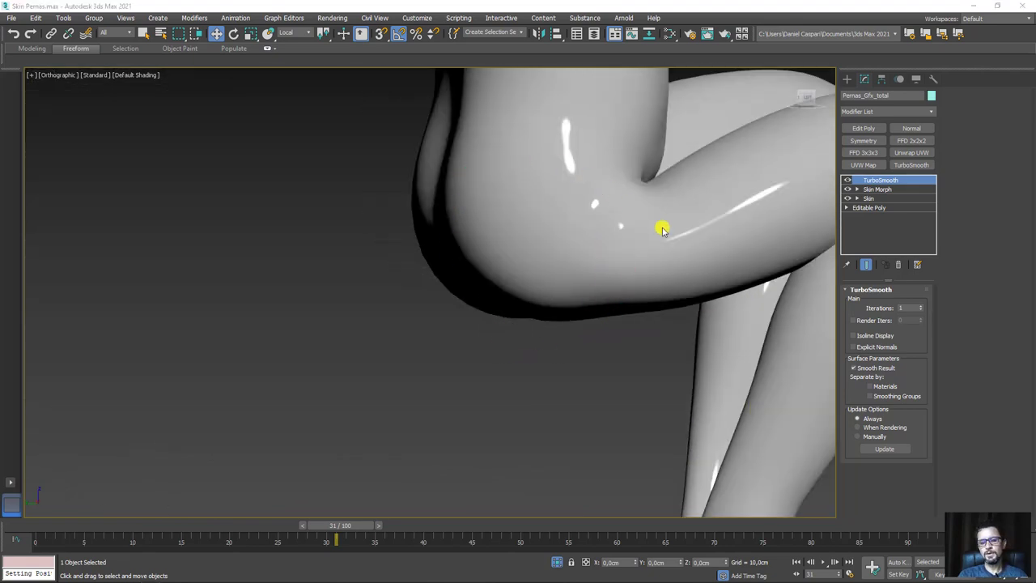
scroll(622, 330, "down", 5)
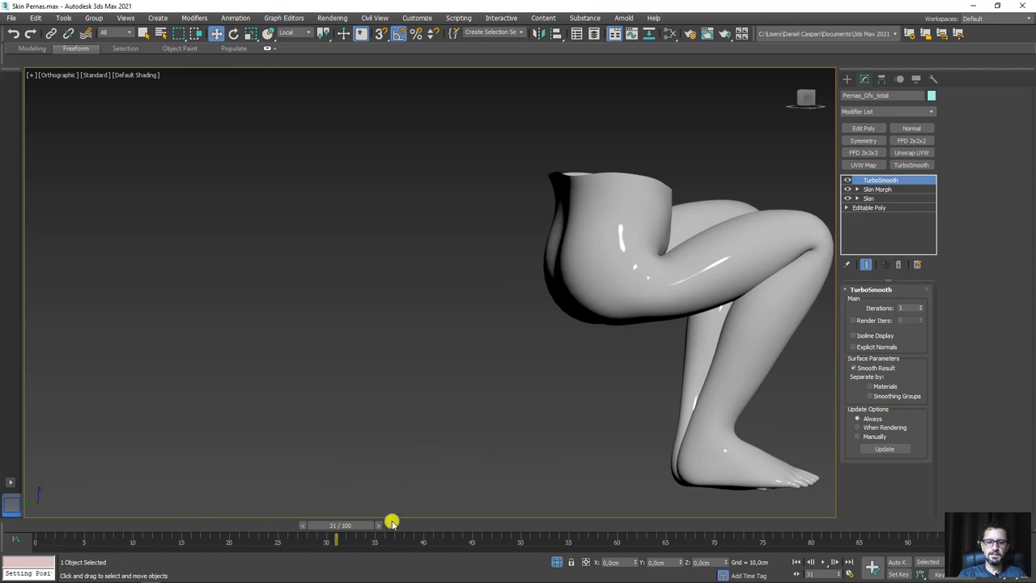
left_click_drag(339, 537, 31, 535)
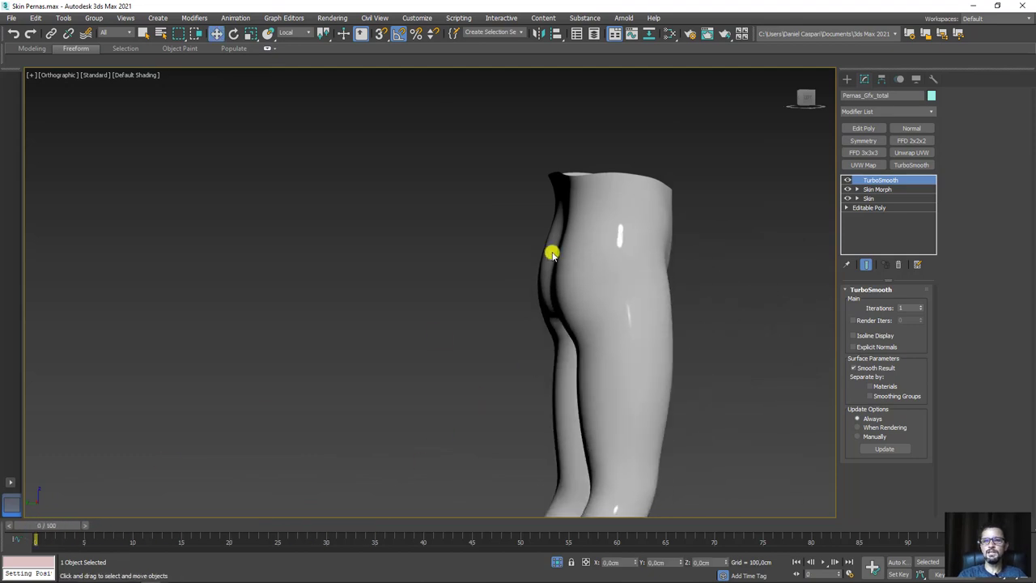
mouse_move(710, 257)
middle_mouse_down("alt")
mouse_move(580, 370)
mouse_move(518, 308)
middle_mouse_up("alt")
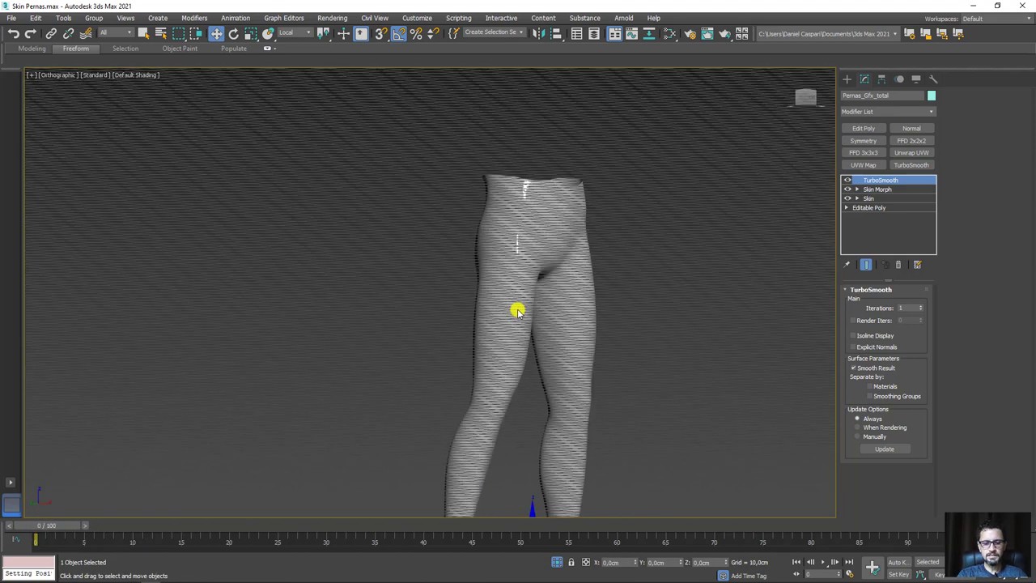
key("p")
mouse_move(561, 349)
middle_mouse_down("alt")
mouse_move(550, 360)
mouse_move(558, 531)
middle_mouse_up("alt")
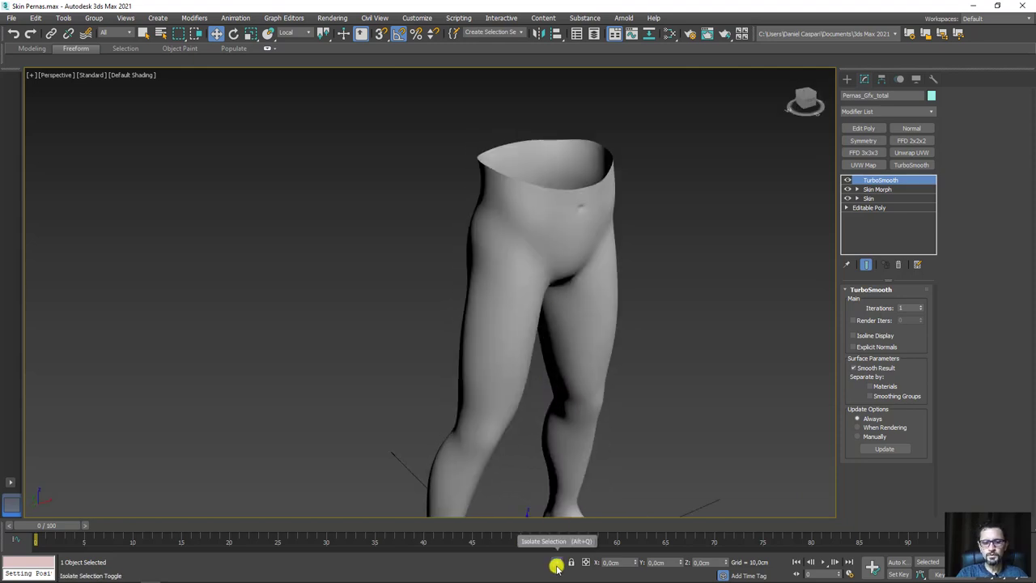
Step: Exit isolation to show the full rig, scrub the knees, and close the File menu unused
left_click(556, 566)
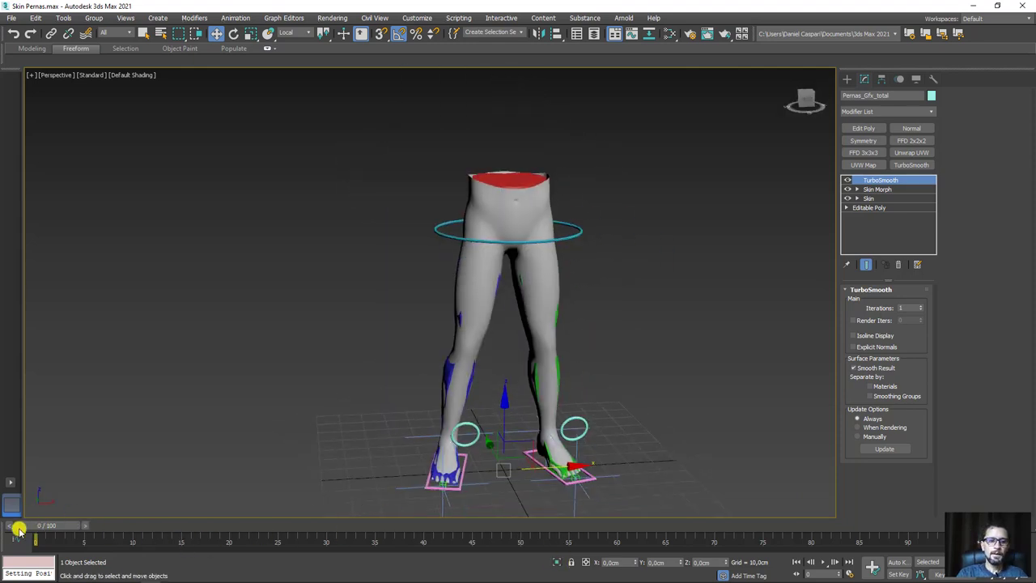
mouse_move(42, 528)
left_mouse_down()
mouse_move(359, 527)
mouse_move(30, 527)
left_mouse_up()
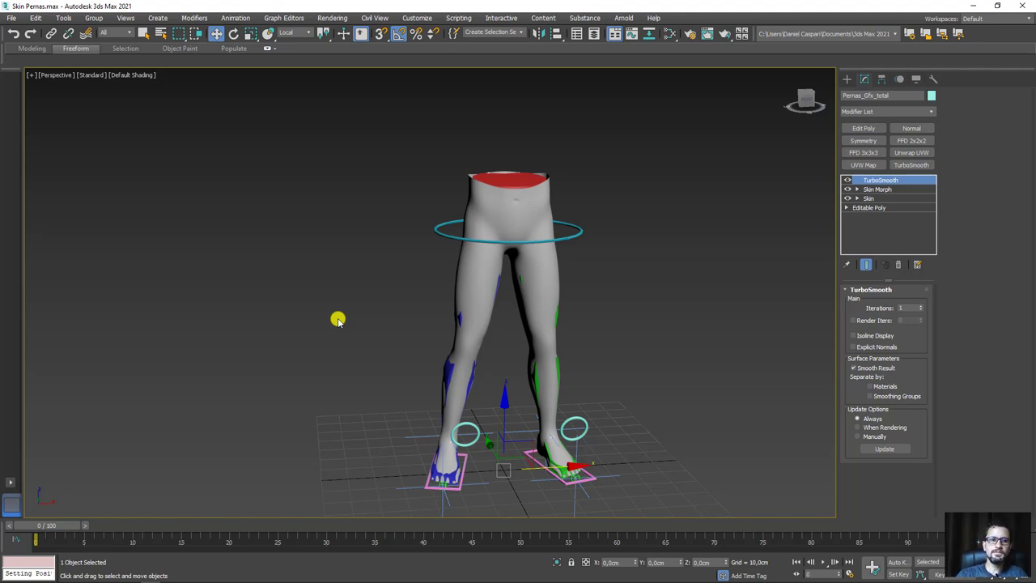
left_click(13, 19)
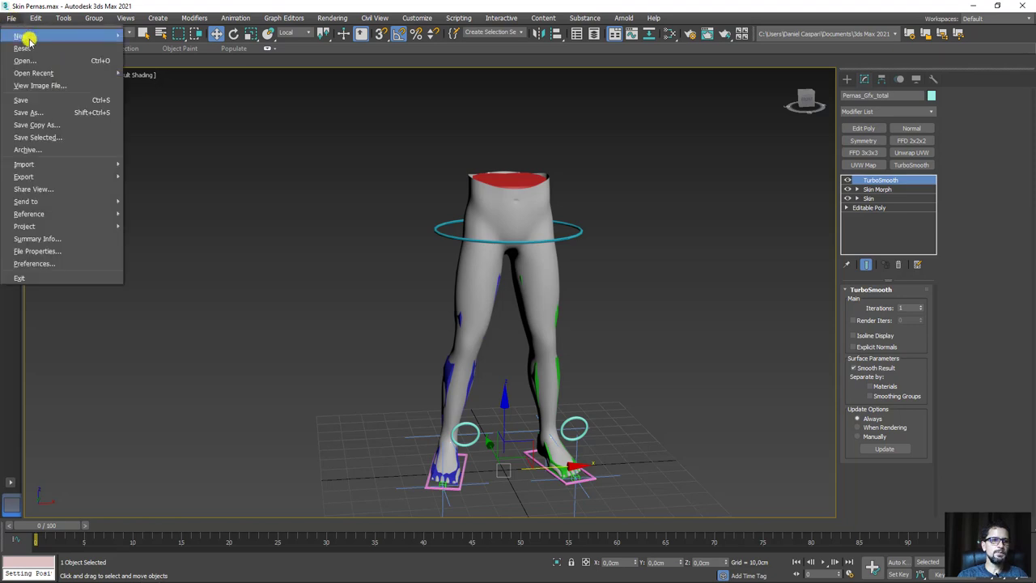
left_click(248, 304)
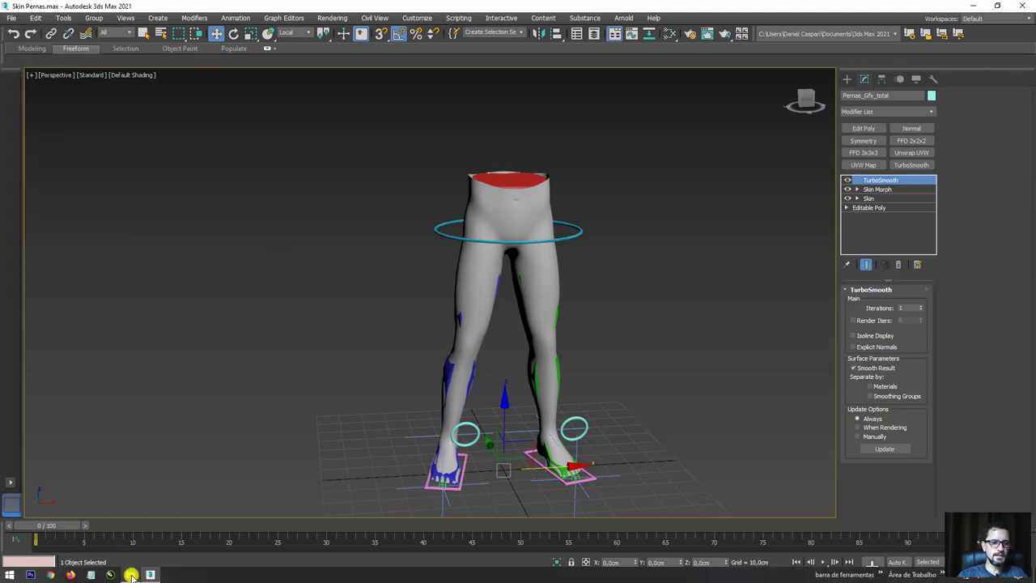
Step: Drag Skin Pernas - amin.max from the Modelo folder into the viewport and open it, answering the save prompt
left_click(131, 575)
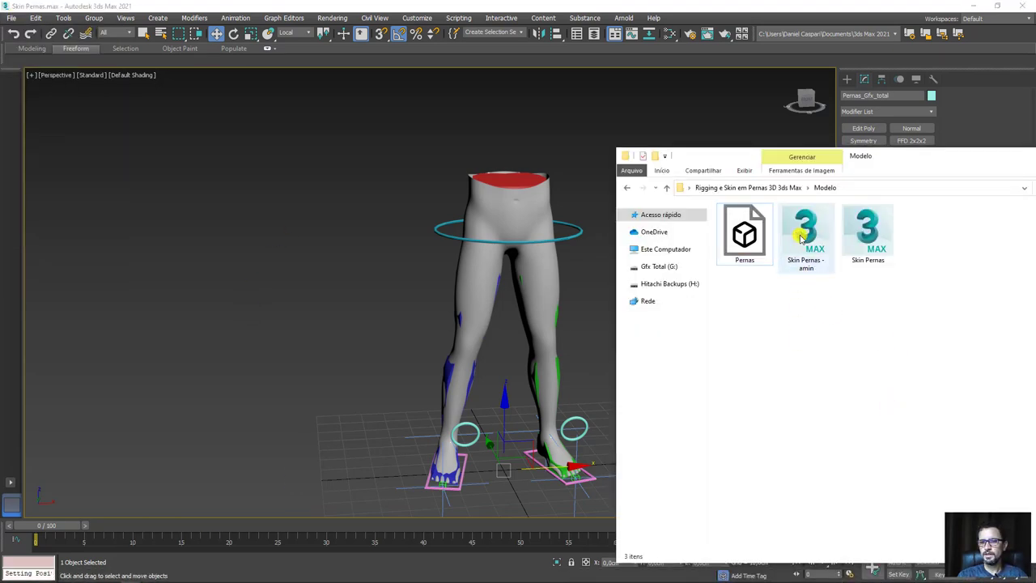
left_click_drag(799, 237, 321, 418)
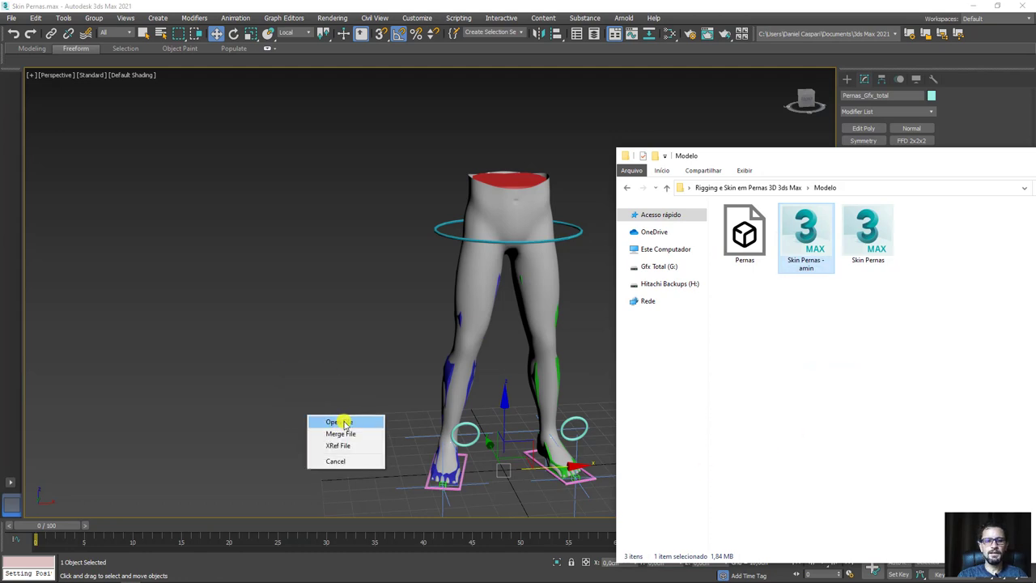
left_click(340, 422)
left_click(554, 318)
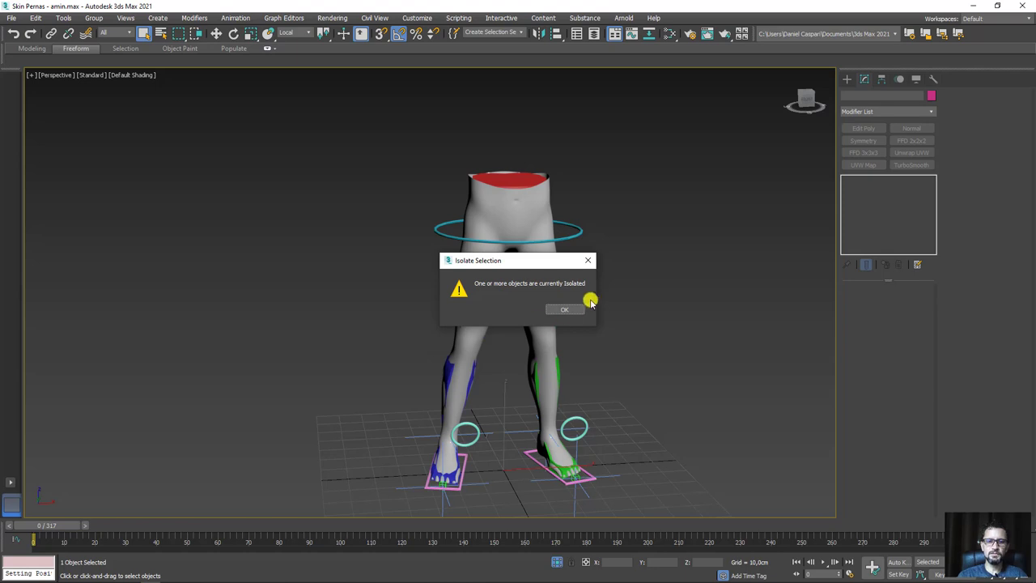
Step: Dismiss the isolation warning and play the legs walking up the stairs, stopping back at frame 0
left_click(565, 307)
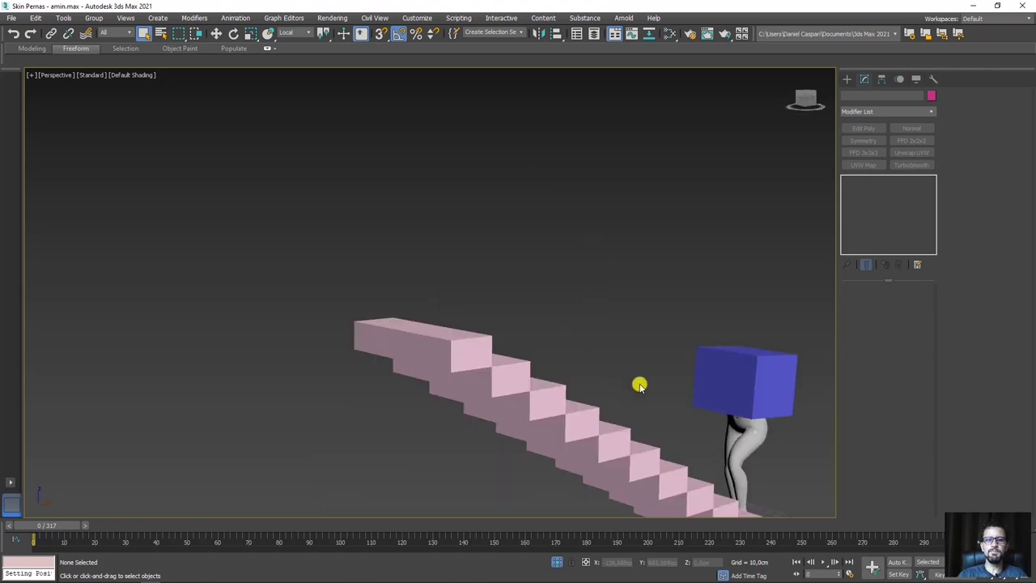
mouse_move(639, 386)
middle_mouse_down("alt")
mouse_move(539, 275)
mouse_move(673, 370)
mouse_move(597, 370)
mouse_move(570, 394)
mouse_move(573, 370)
mouse_move(591, 380)
middle_mouse_up("alt")
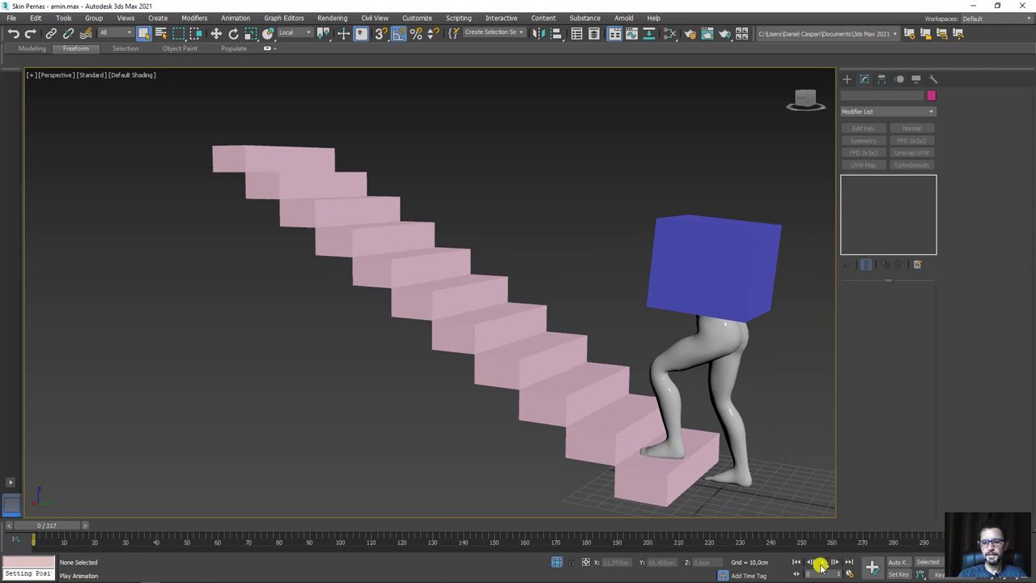
left_click(821, 564)
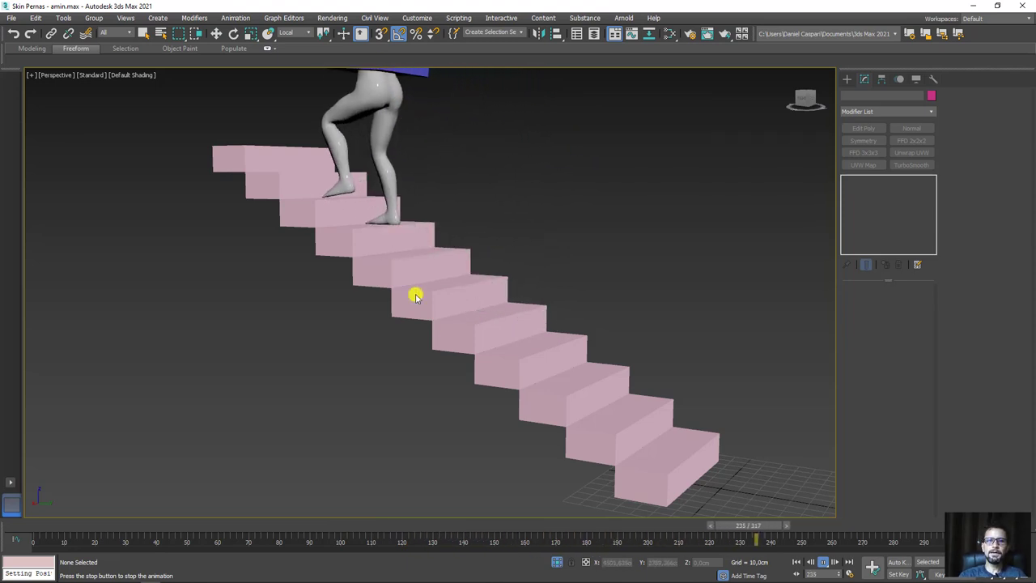
key("Escape")
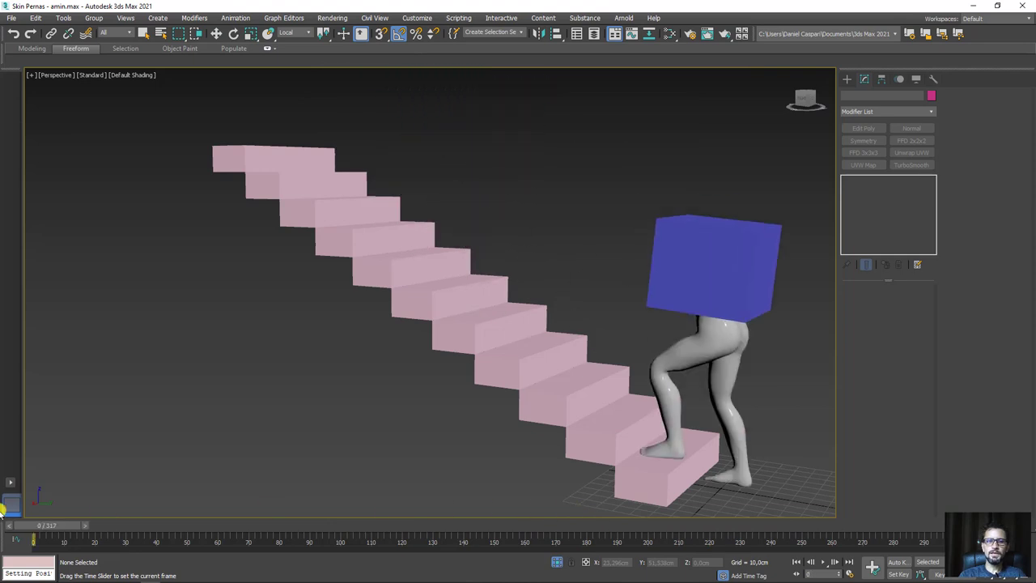
Step: Zoom in on the thigh and advance to frame 50 to inspect its smoothed bend
middle_click_drag(818, 435, 861, 451, "alt")
scroll(670, 291, "up", 5)
scroll(671, 291, "up", 4)
middle_click_drag(661, 303, 541, 315)
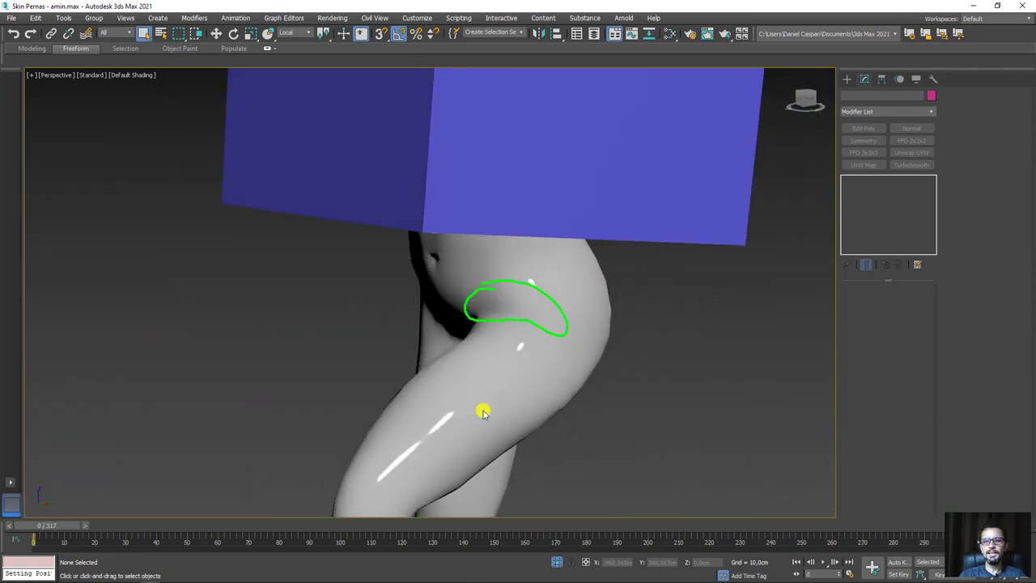
mouse_move(71, 527)
left_mouse_down()
mouse_move(220, 525)
mouse_move(187, 522)
mouse_move(273, 504)
mouse_move(284, 513)
mouse_move(144, 519)
mouse_move(205, 509)
left_mouse_up()
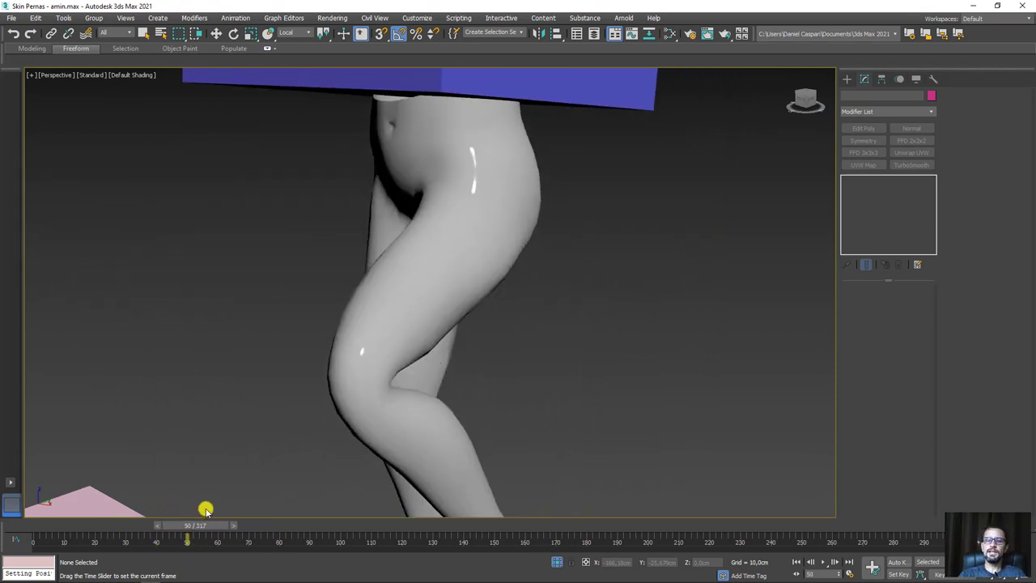